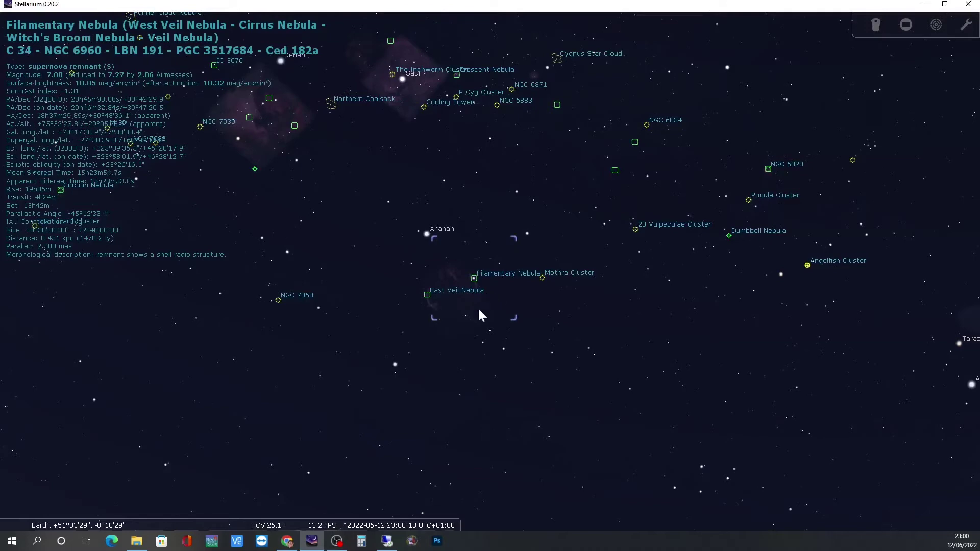
# - Zoom in on the Veil Nebula and reposition it so its red and blue filaments fill the view
pyautogui.scroll(5, 478, 307)
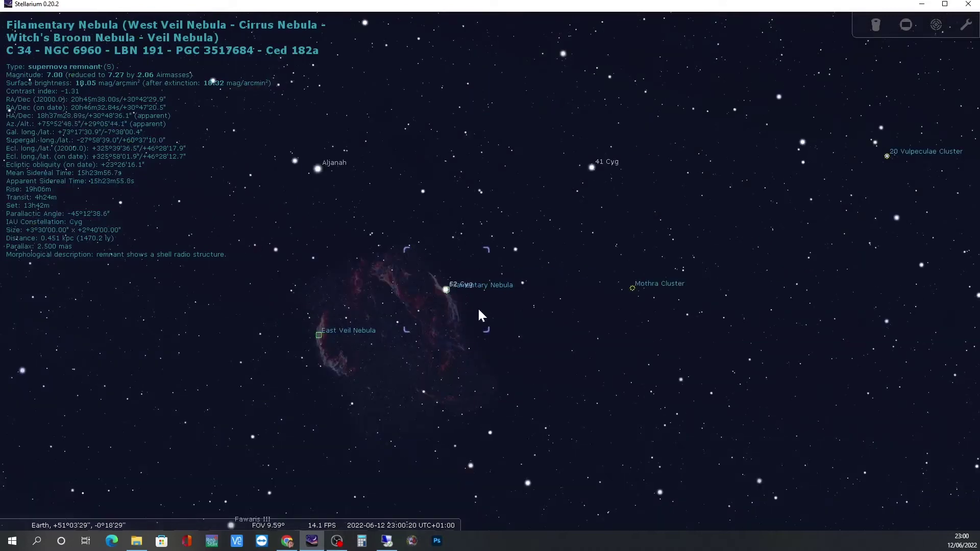
pyautogui.scroll(3, 476, 307)
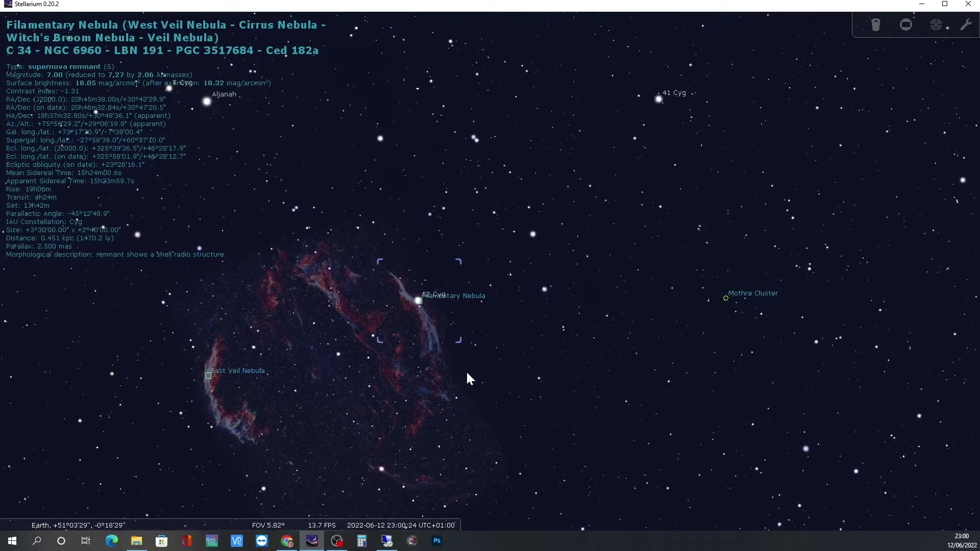
pyautogui.moveTo(467, 378); pyautogui.dragTo(504, 337)
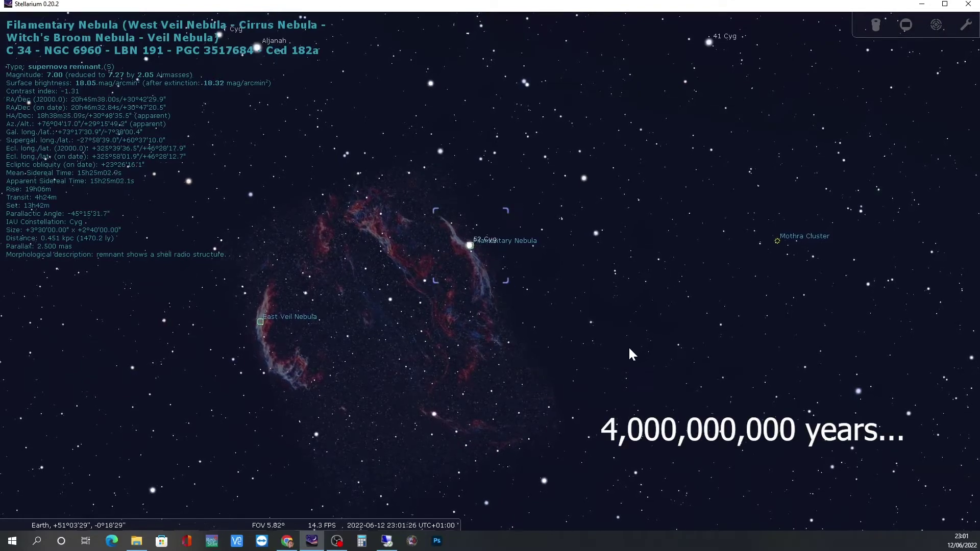
# - Pan from the Veil Nebula across to the Dumbbell Nebula in Vulpecula and zoom toward it
pyautogui.scroll(-5, 629, 346)
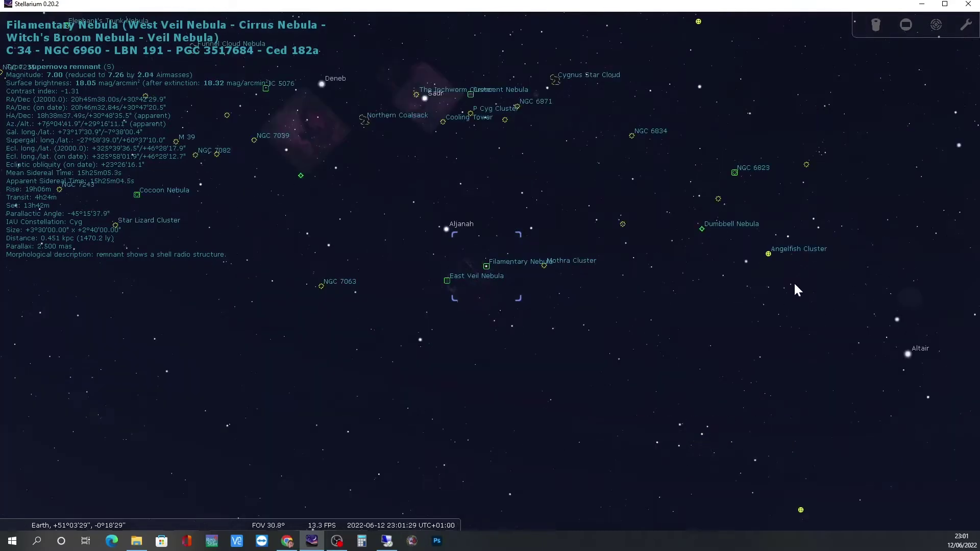
pyautogui.moveTo(795, 285); pyautogui.dragTo(637, 349)
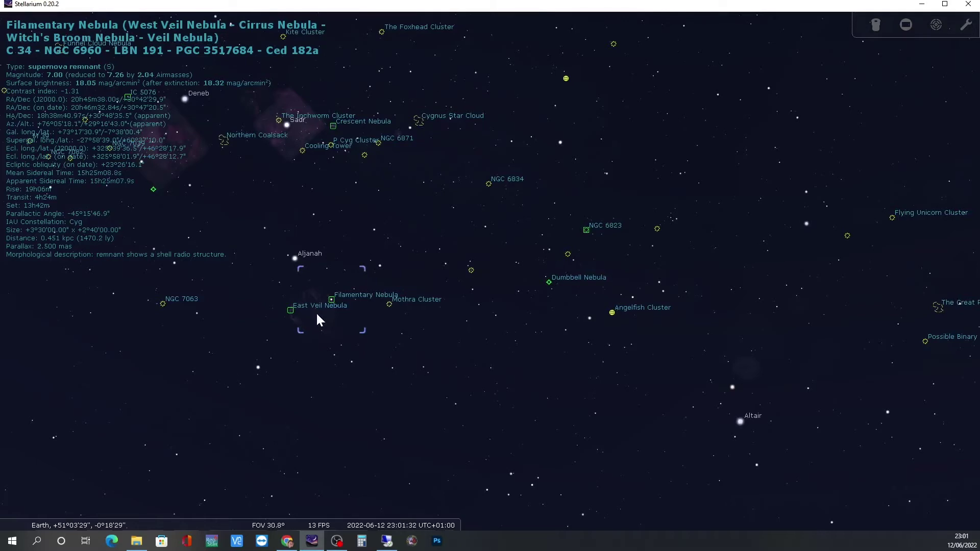
pyautogui.scroll(3, 316, 314)
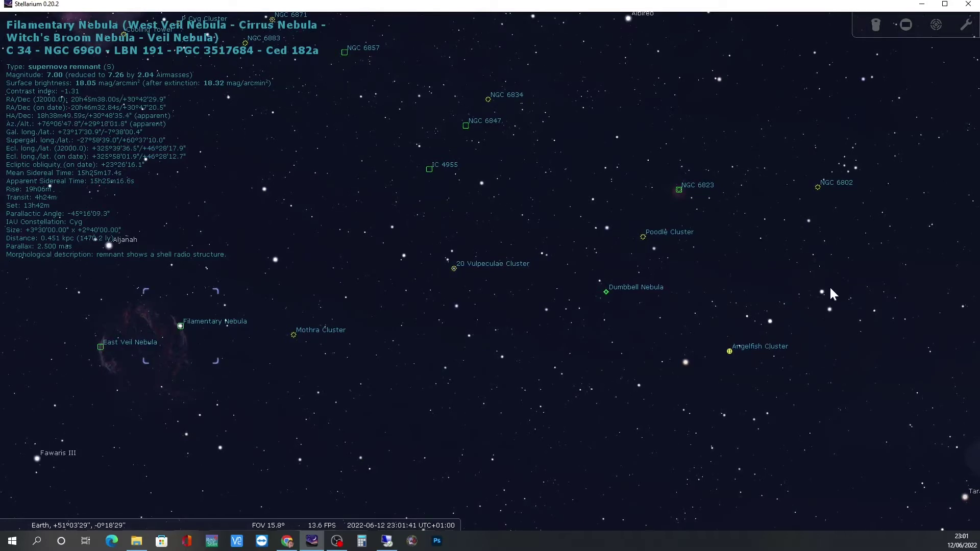
pyautogui.scroll(2, 693, 283)
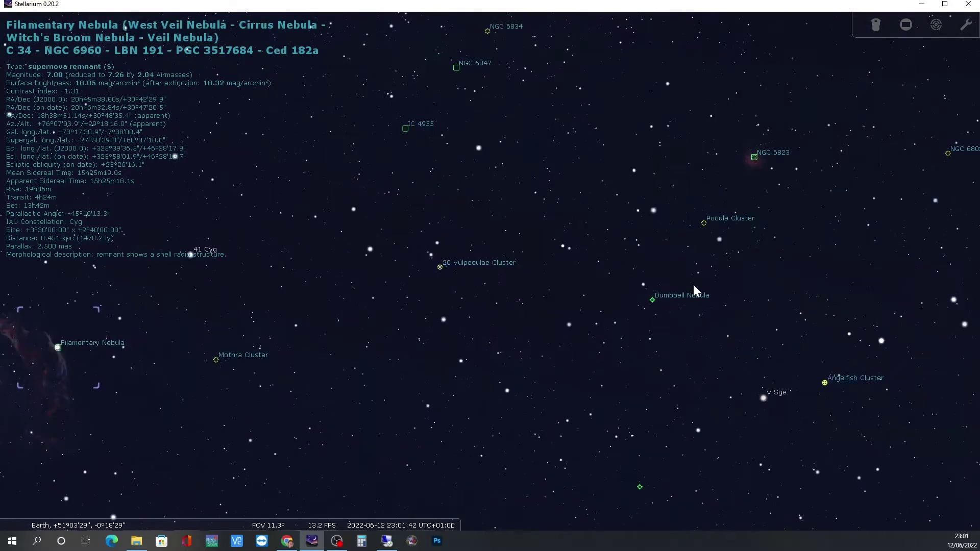
pyautogui.moveTo(694, 284); pyautogui.dragTo(636, 215)
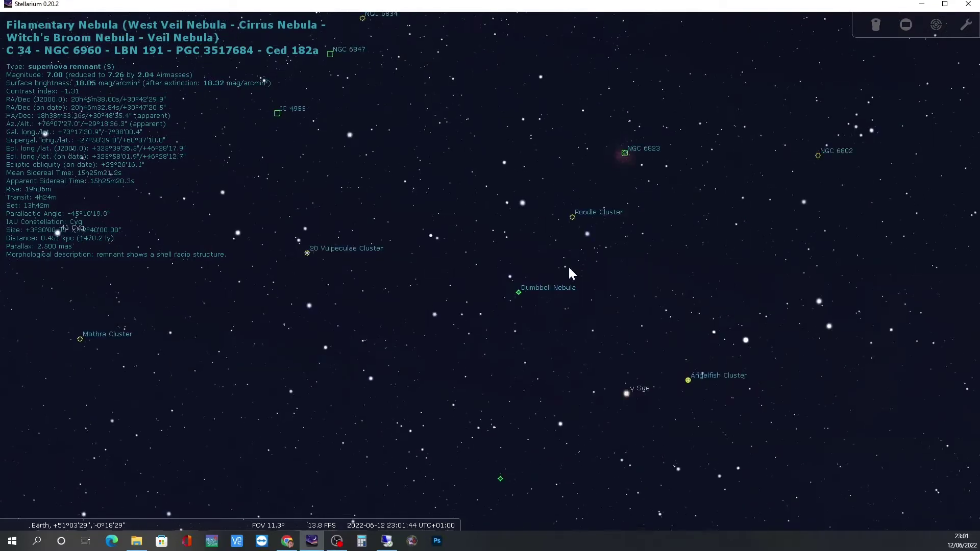
pyautogui.scroll(5, 569, 266)
# - Zoom to a 0.208° field with the Dumbbell Nebula centred in the view
pyautogui.scroll(3, 464, 235)
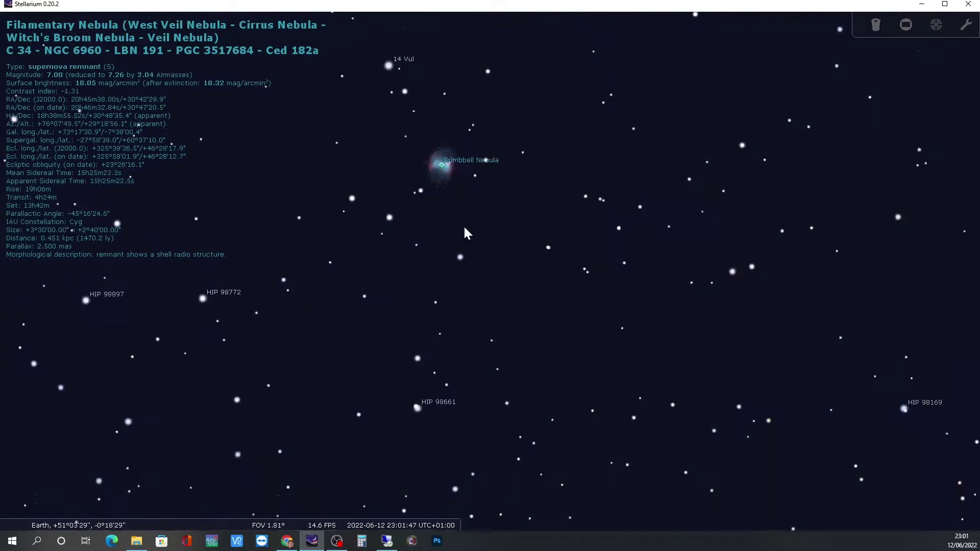
pyautogui.scroll(5, 536, 265)
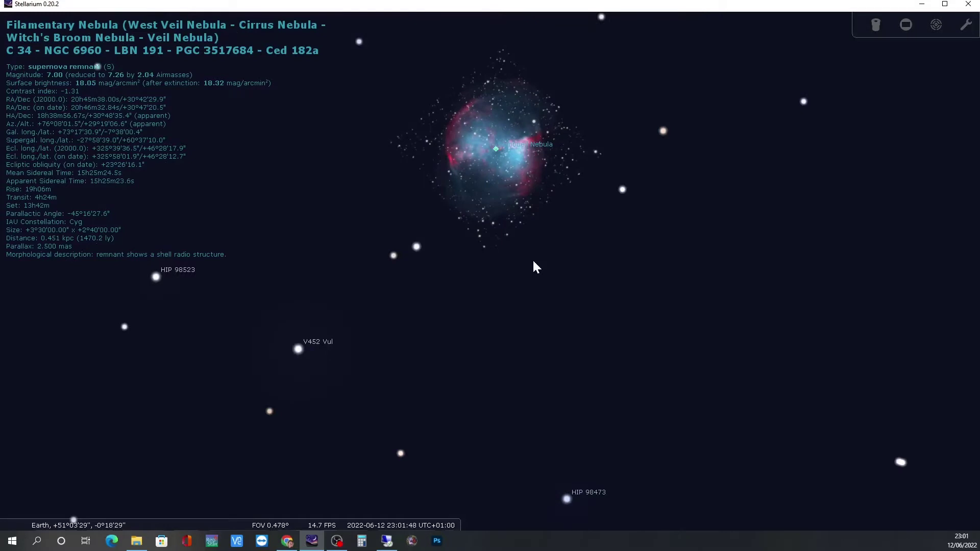
pyautogui.moveTo(534, 262); pyautogui.dragTo(445, 313)
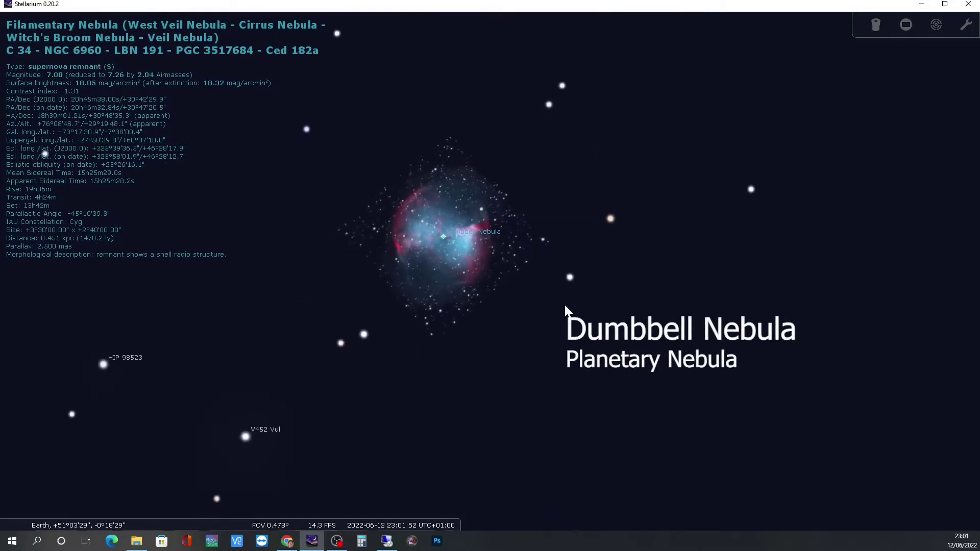
pyautogui.scroll(-3, 567, 311)
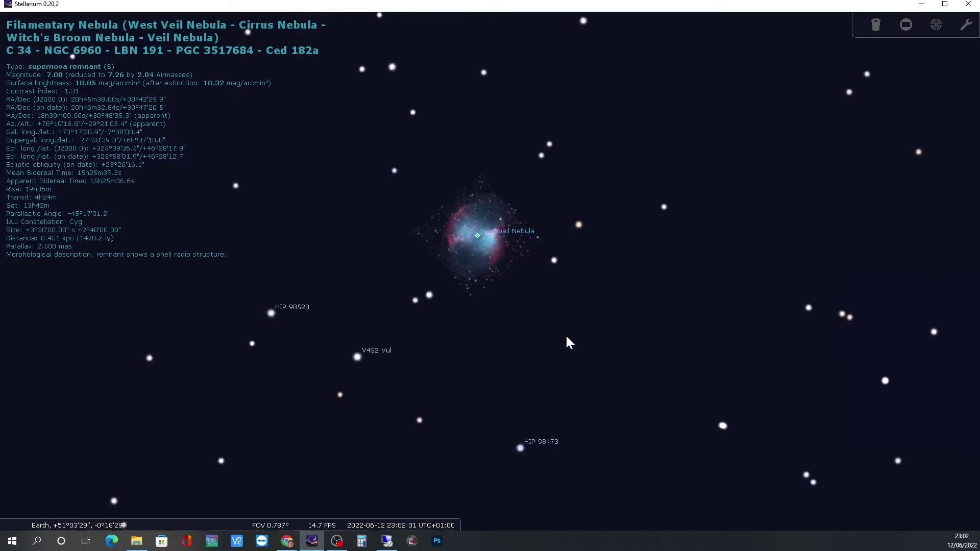
pyautogui.scroll(3, 536, 246)
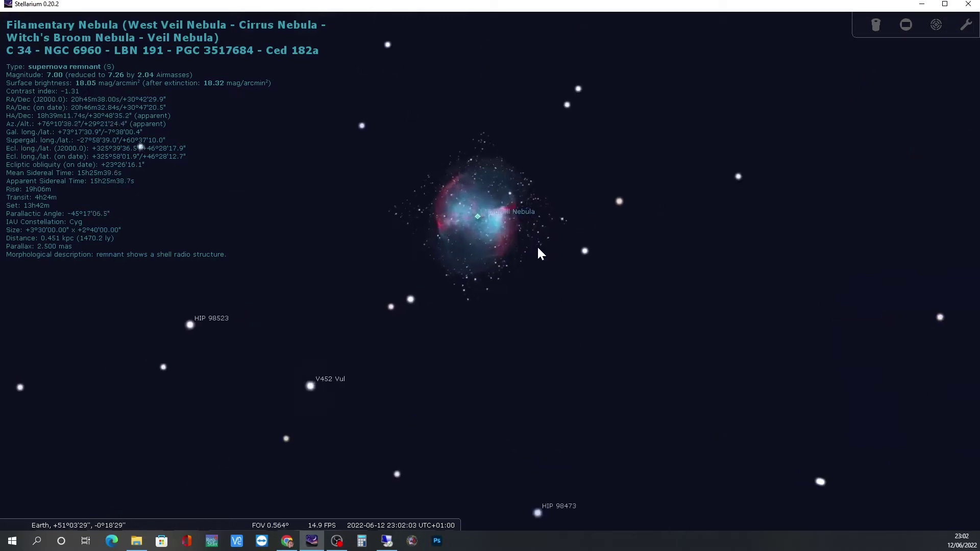
pyautogui.moveTo(621, 269); pyautogui.dragTo(592, 330)
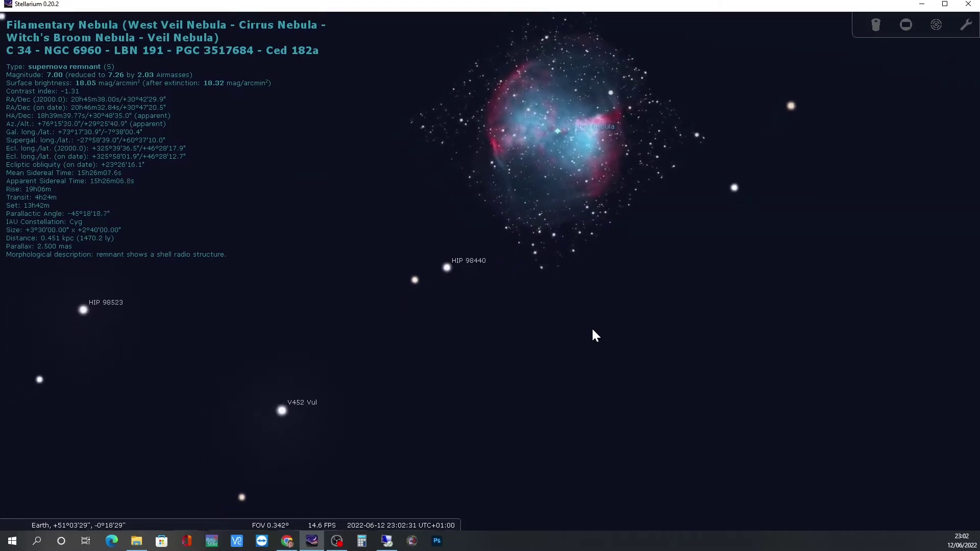
pyautogui.moveTo(725, 208); pyautogui.dragTo(634, 364)
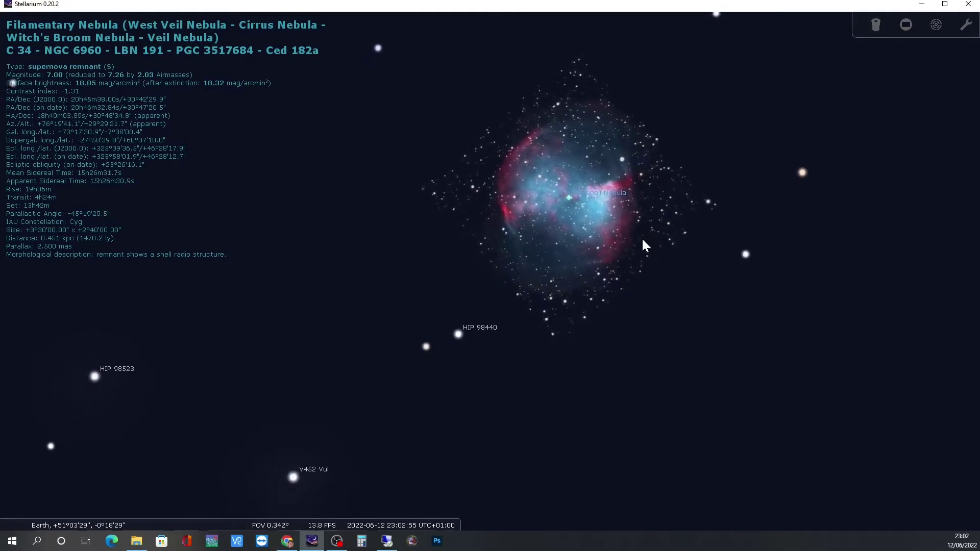
pyautogui.scroll(3, 687, 201)
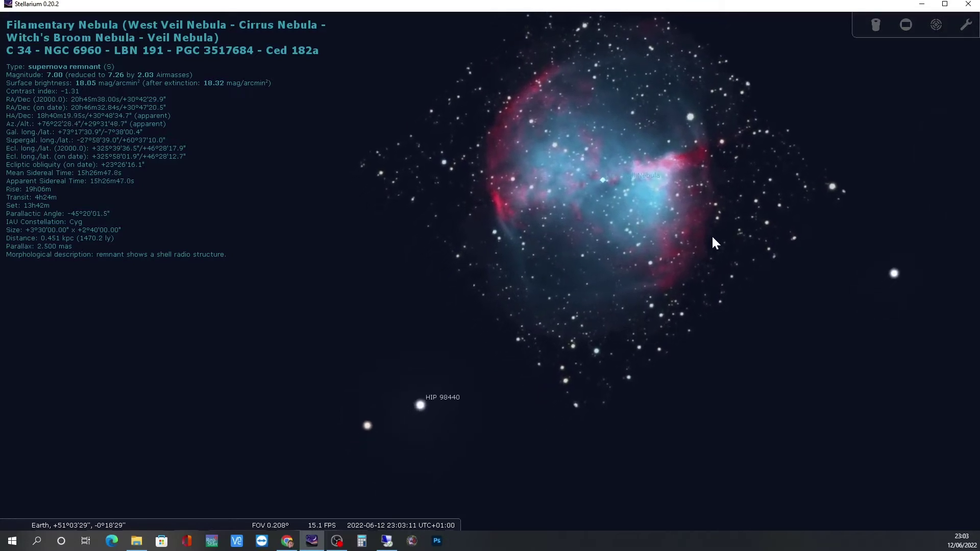
pyautogui.press('space')
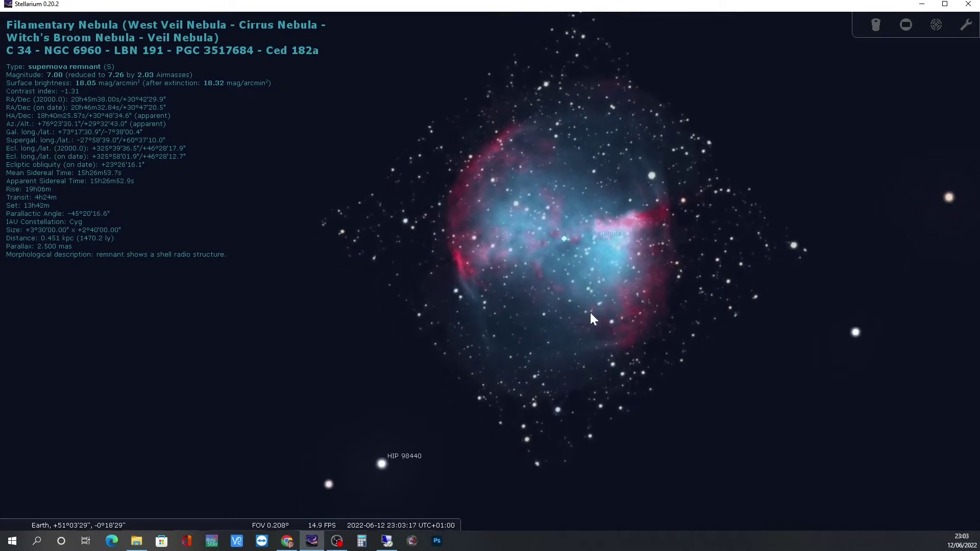
# - Select the Dumbbell Nebula to show its details, then zoom out to a wide field
pyautogui.click(575, 231)
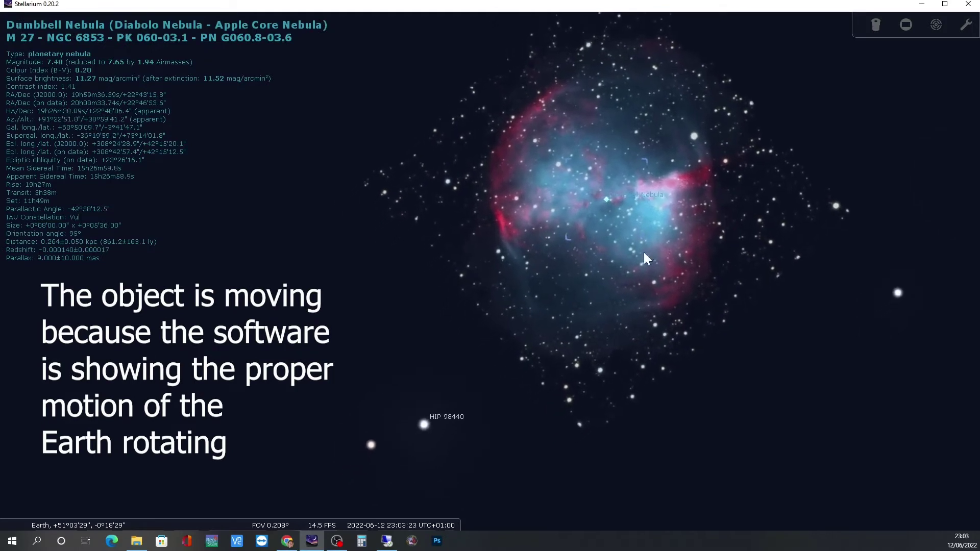
pyautogui.scroll(-3, 664, 250)
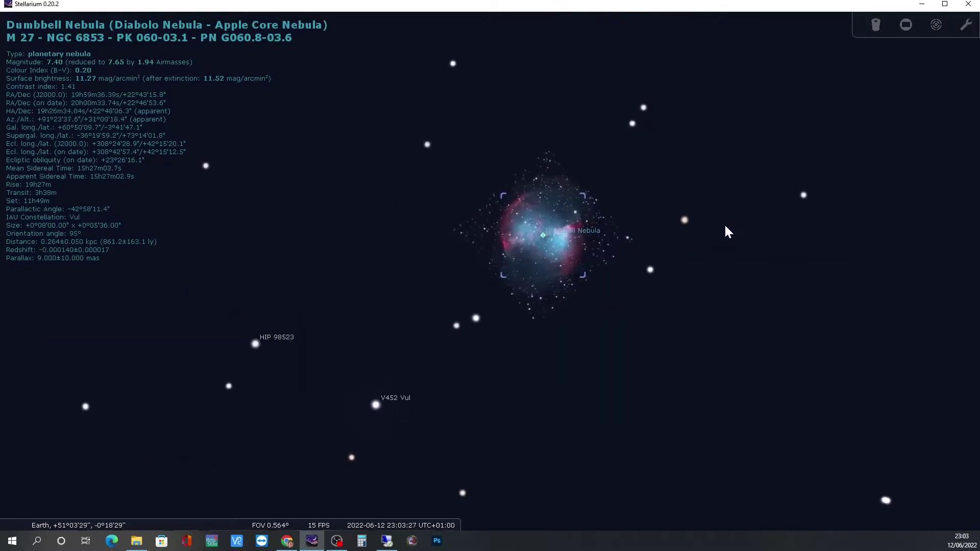
pyautogui.scroll(-2, 727, 226)
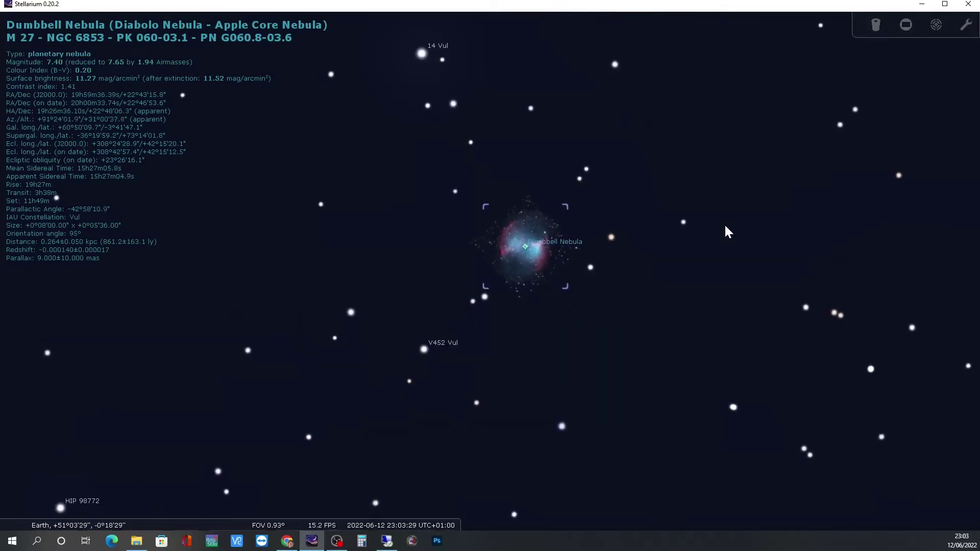
pyautogui.scroll(-5, 467, 342)
pyautogui.scroll(-2, 466, 340)
pyautogui.scroll(-3, 466, 342)
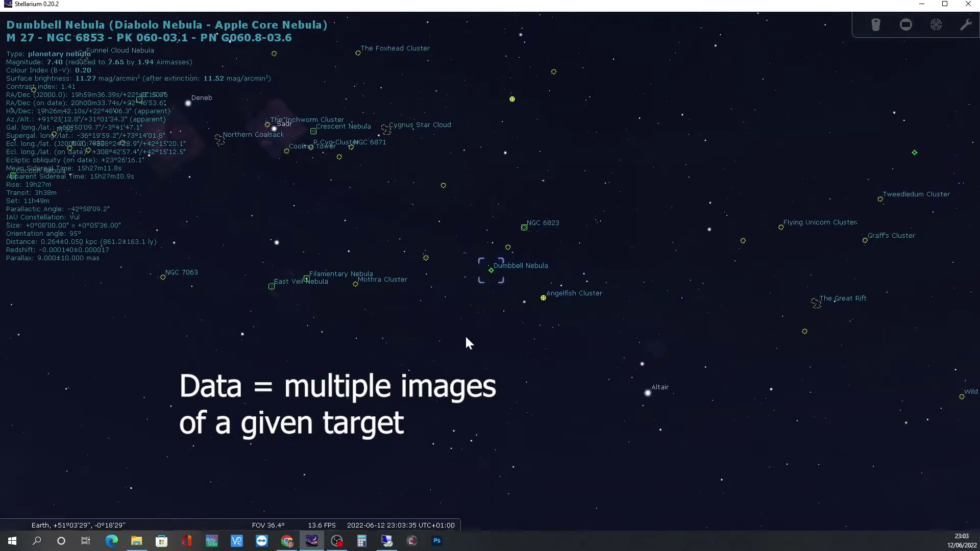
# - Pan down to the tree-lined north-eastern horizon at a 26.1° field
pyautogui.moveTo(466, 341); pyautogui.dragTo(672, 340)
pyautogui.scroll(-4, 511, 339)
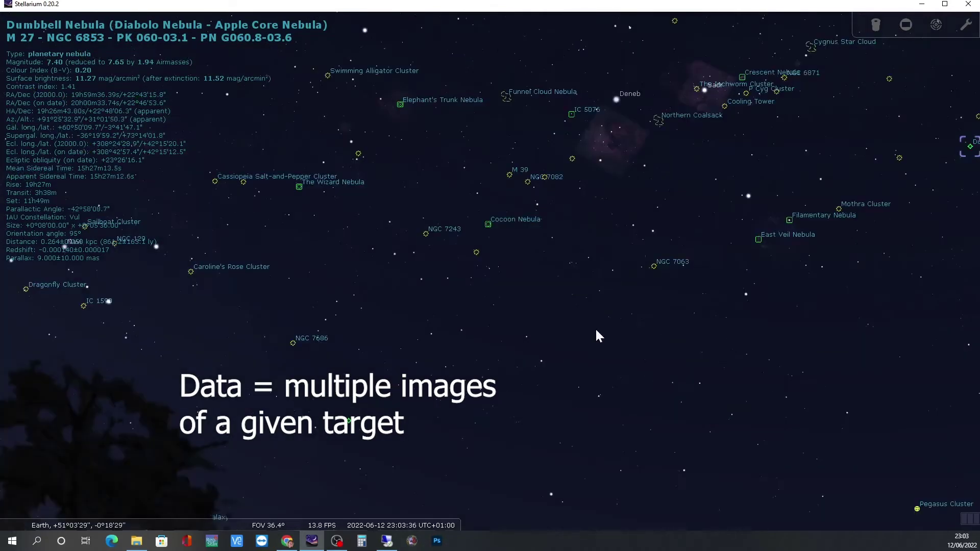
pyautogui.moveTo(376, 339); pyautogui.dragTo(569, 217)
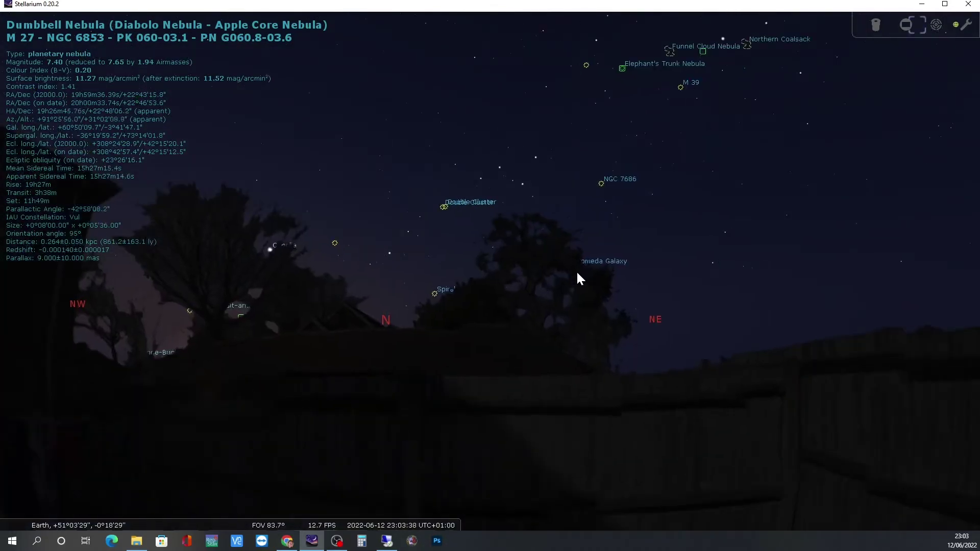
pyautogui.scroll(4, 576, 270)
pyautogui.moveTo(672, 306); pyautogui.dragTo(518, 228)
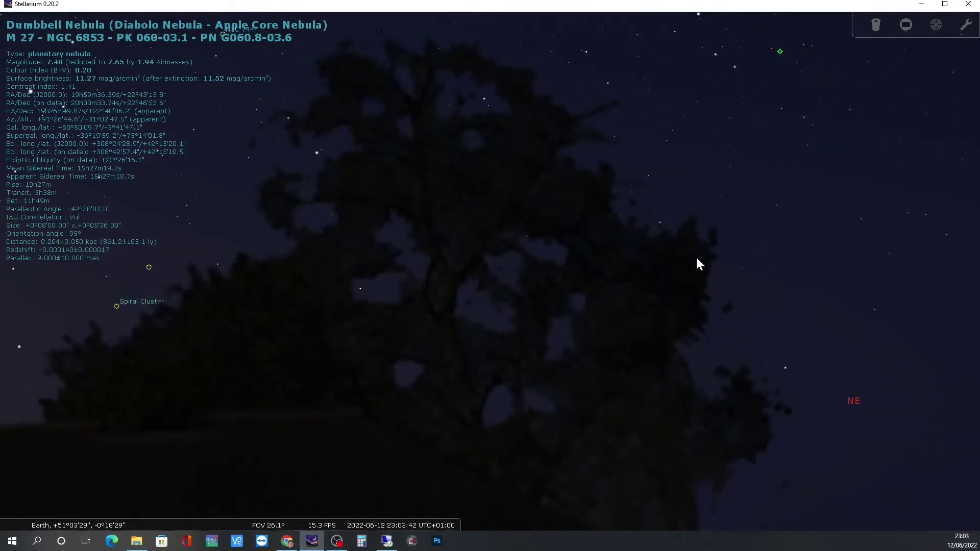
# - Frame the north-eastern sky above the tree line at a 36.4° field, showing the Spiral Cluster and NGC 7686
pyautogui.scroll(5, 696, 262)
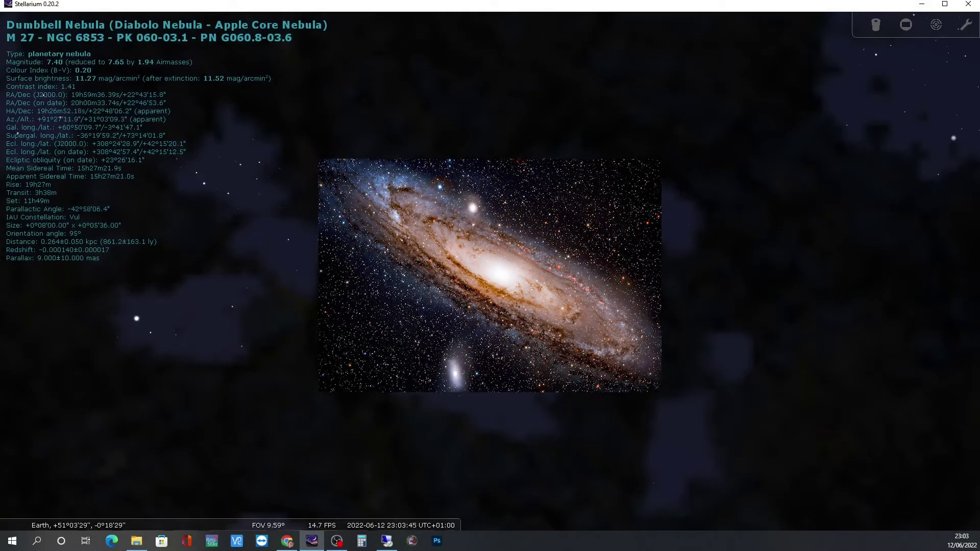
pyautogui.scroll(-5, 743, 209)
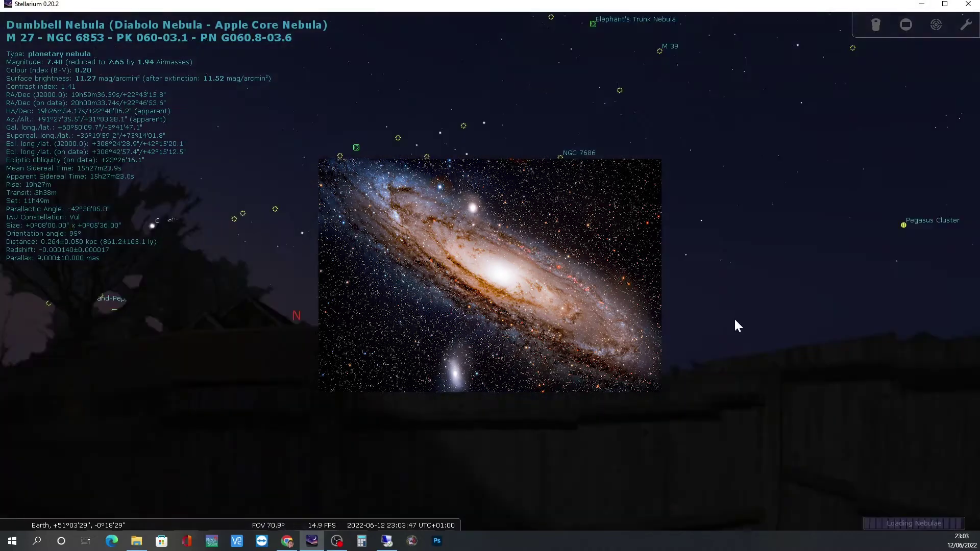
pyautogui.moveTo(505, 228); pyautogui.dragTo(266, 235)
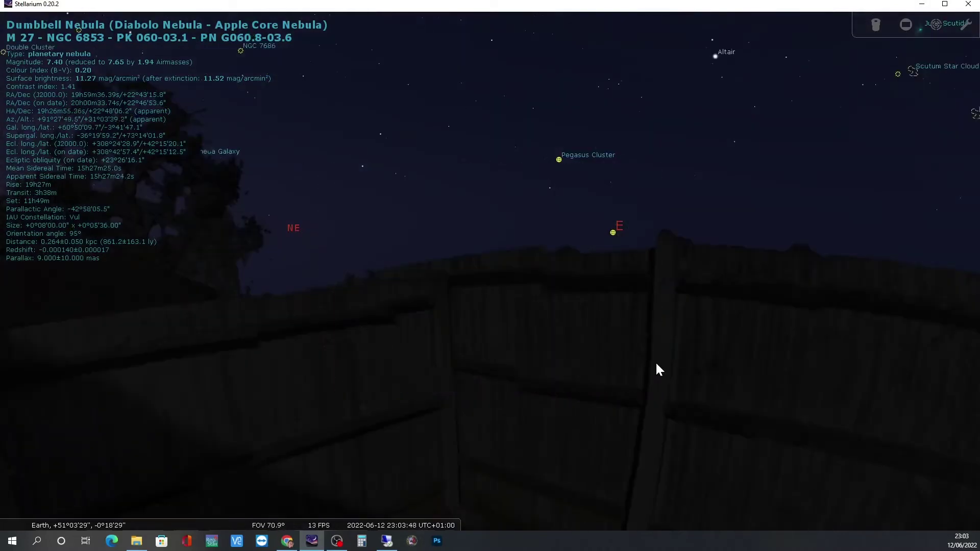
pyautogui.moveTo(656, 368); pyautogui.dragTo(381, 350)
pyautogui.moveTo(404, 299); pyautogui.dragTo(581, 409)
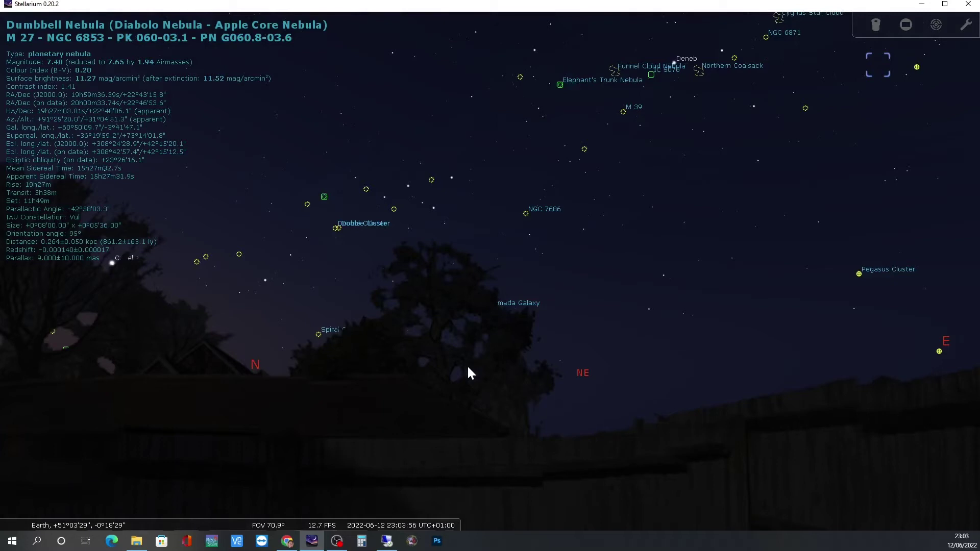
pyautogui.scroll(3, 471, 319)
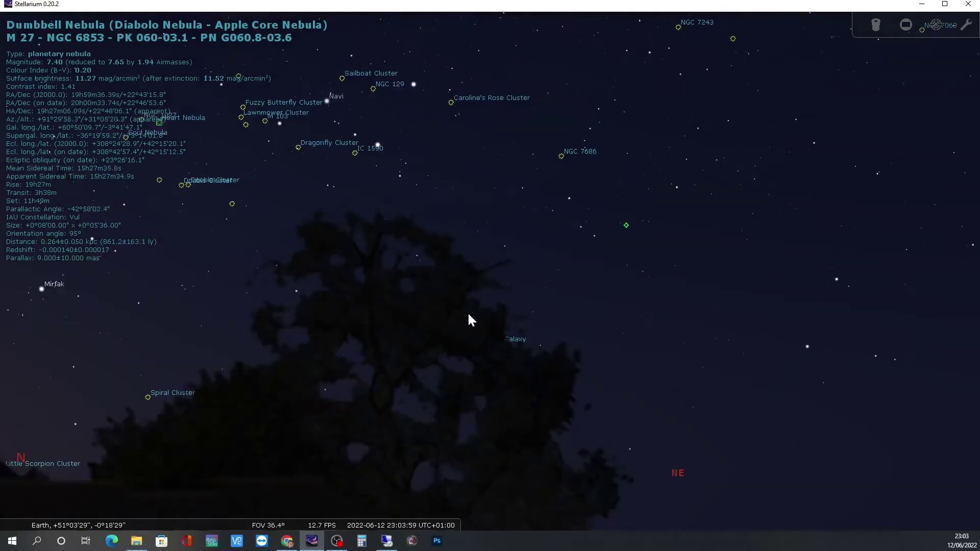
pyautogui.moveTo(469, 315)
pyautogui.mouseDown()
pyautogui.moveTo(491, 262)
pyautogui.moveTo(474, 276)
pyautogui.mouseUp()
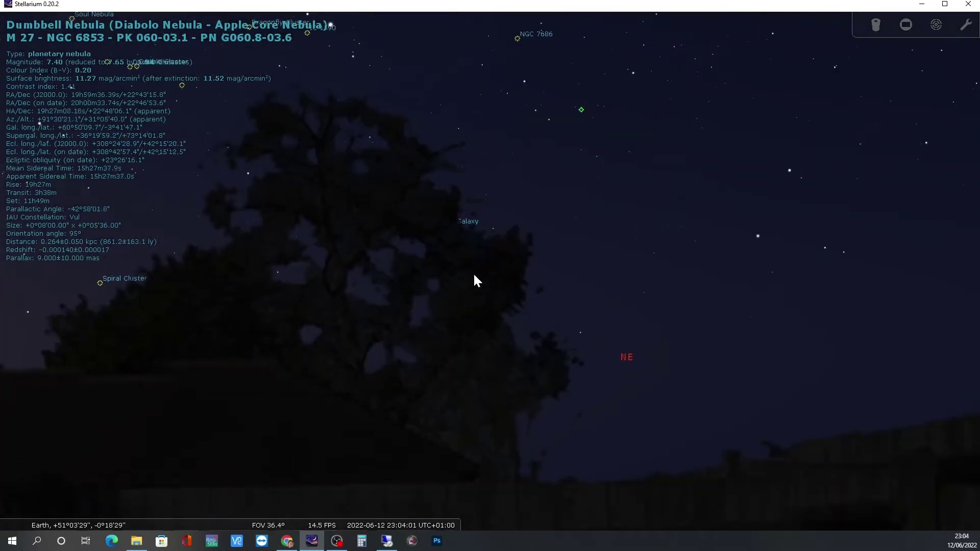
# - Deselect the Dumbbell Nebula, inspect star HIP 2948's details, then deselect it
pyautogui.rightClick(465, 225)
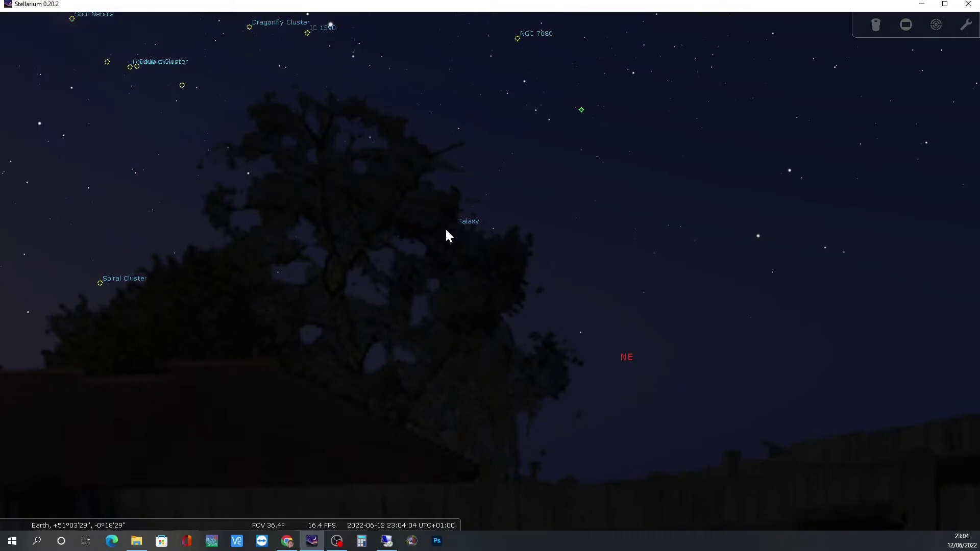
pyautogui.click(461, 230)
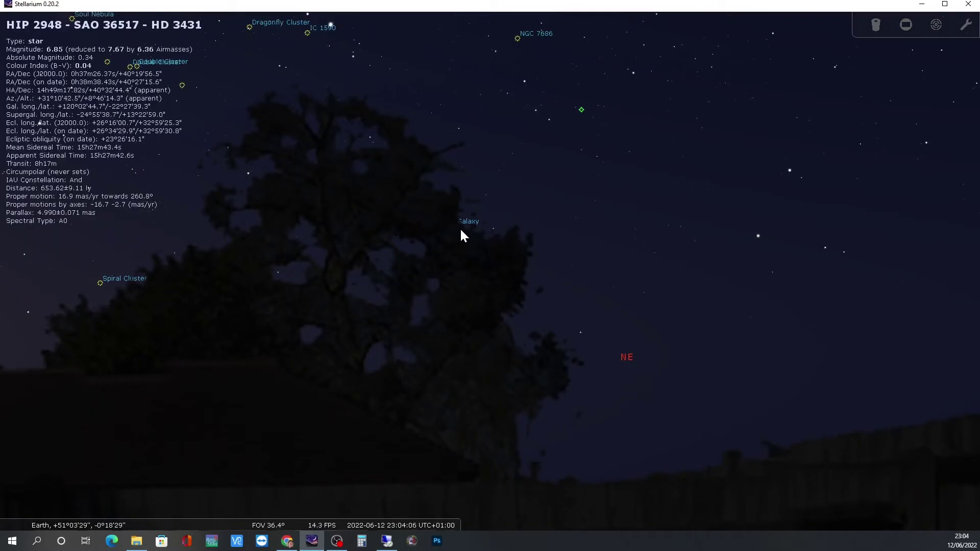
pyautogui.scroll(3, 461, 227)
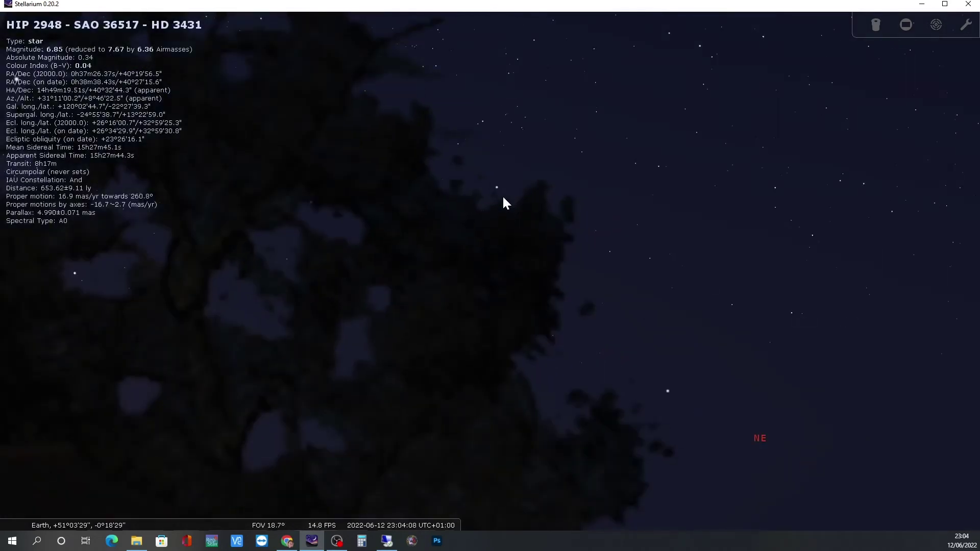
pyautogui.scroll(-3, 504, 203)
pyautogui.rightClick(506, 229)
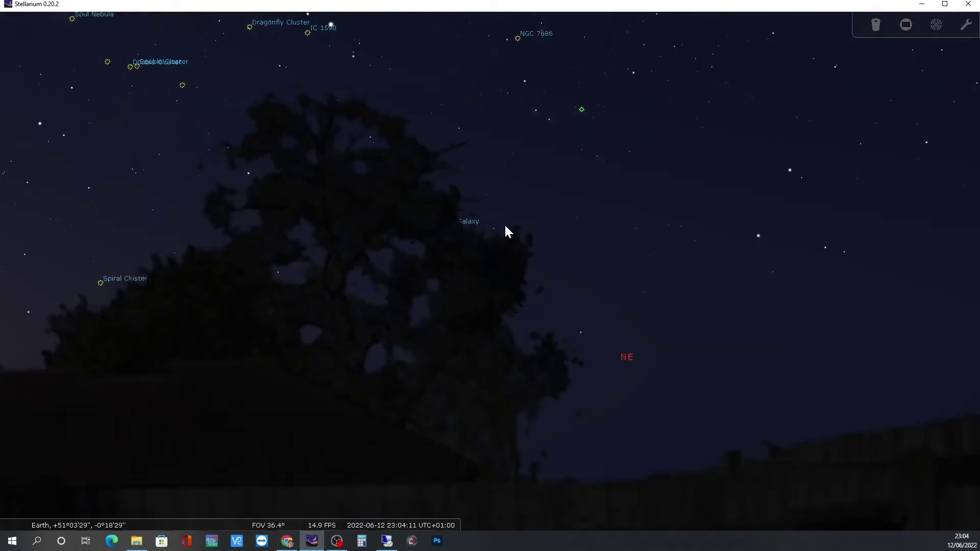
# - Pan past Altair to Cygnus around the Veil Nebula, then minimize Stellarium
pyautogui.moveTo(645, 295); pyautogui.dragTo(557, 356)
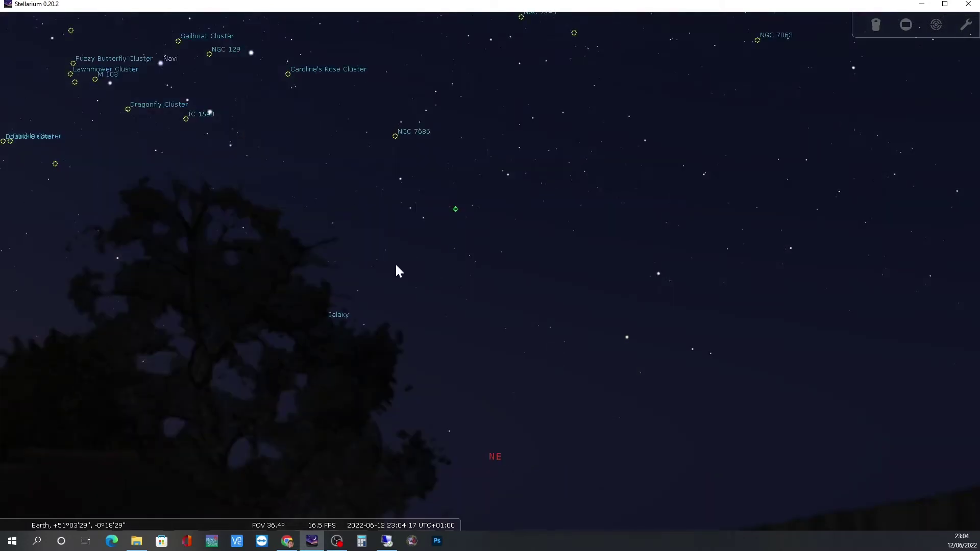
pyautogui.moveTo(599, 188); pyautogui.dragTo(197, 282)
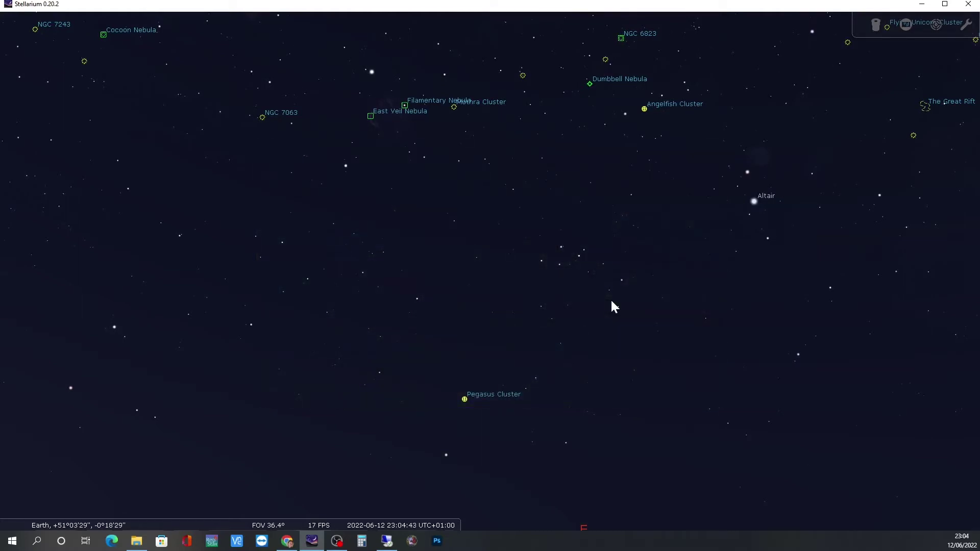
pyautogui.press('Up')
pyautogui.press('Left')
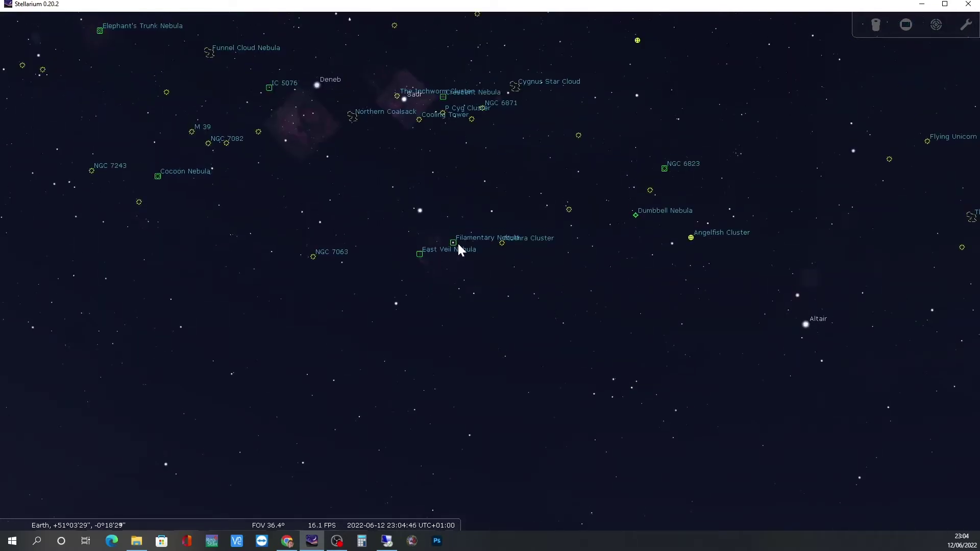
pyautogui.scroll(4, 459, 245)
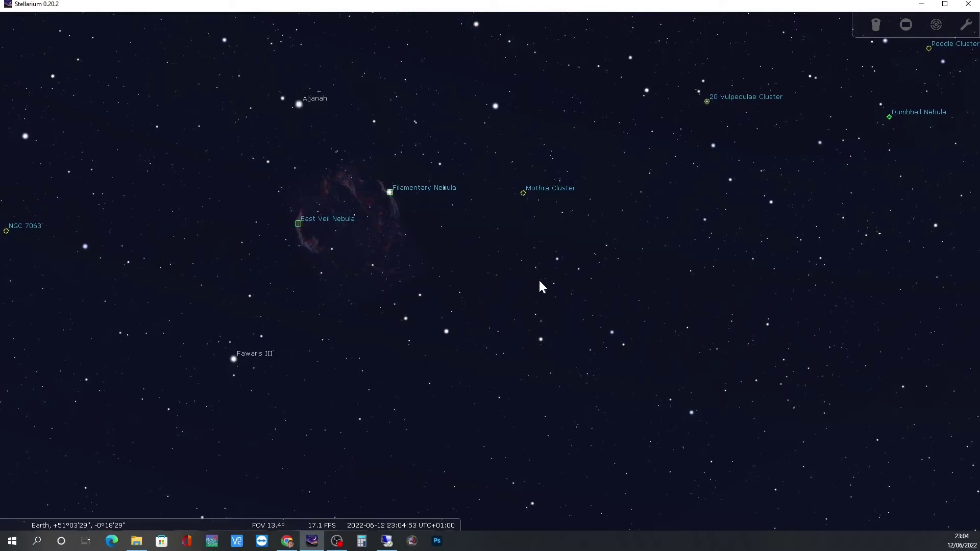
pyautogui.scroll(-3, 538, 280)
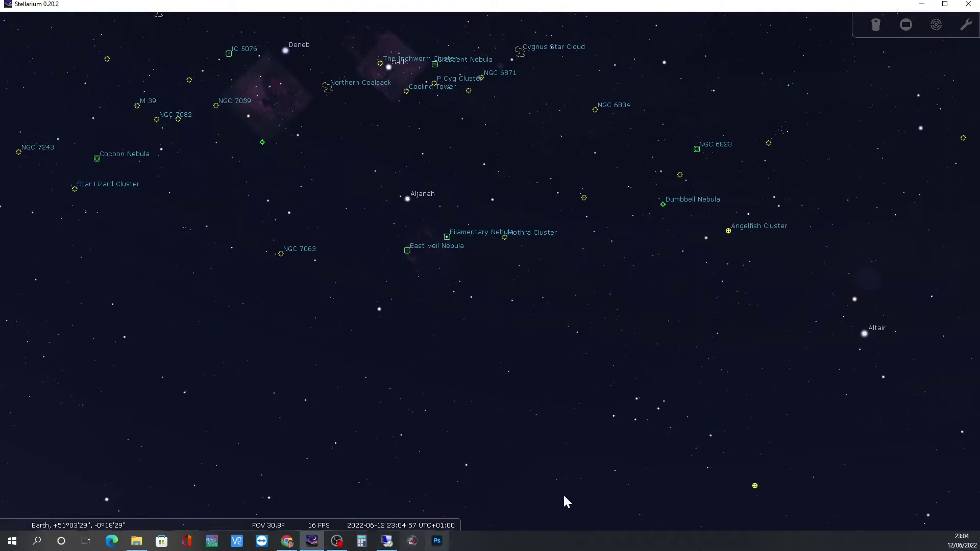
pyautogui.click(922, 5)
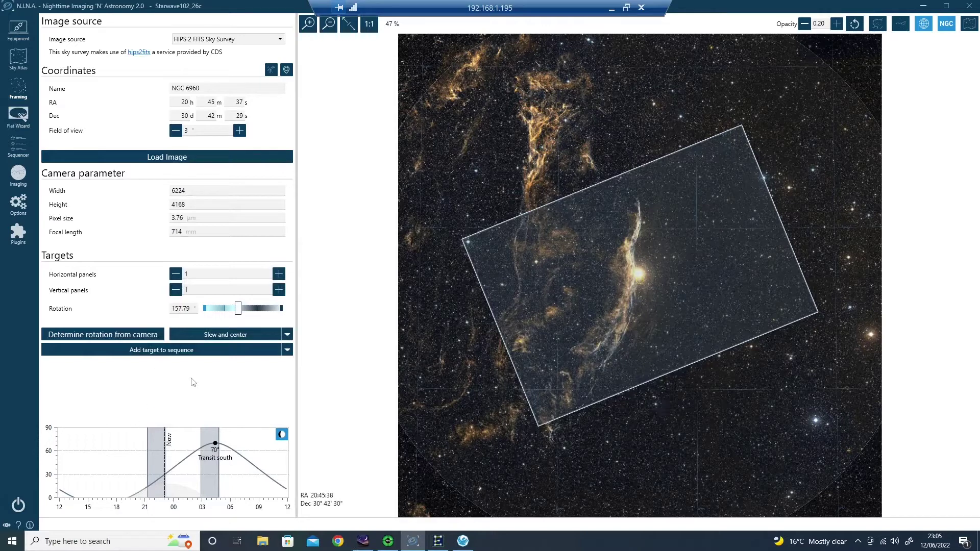
# - Add NGC 6960 to the Simple Sequencer with 12 light frames of 300 s
pyautogui.click(176, 352)
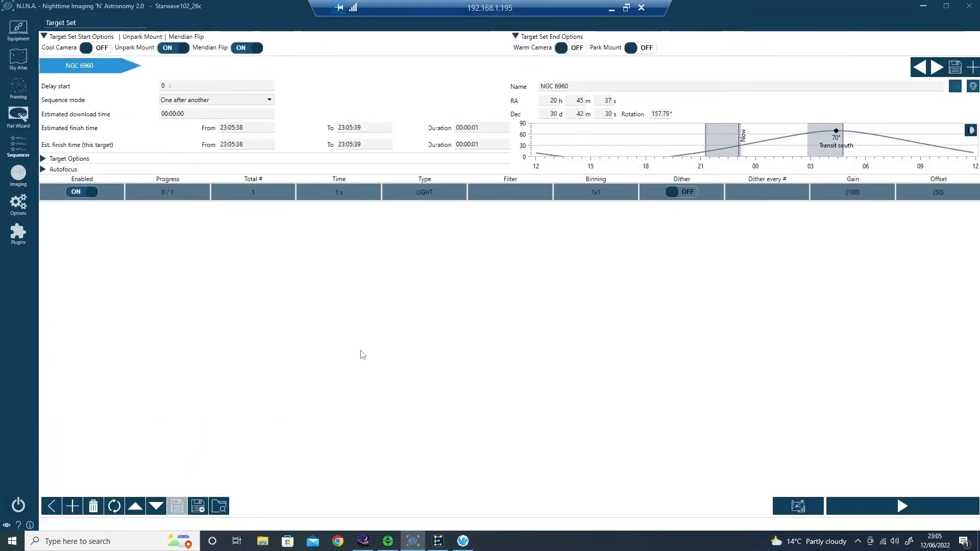
pyautogui.click(345, 194)
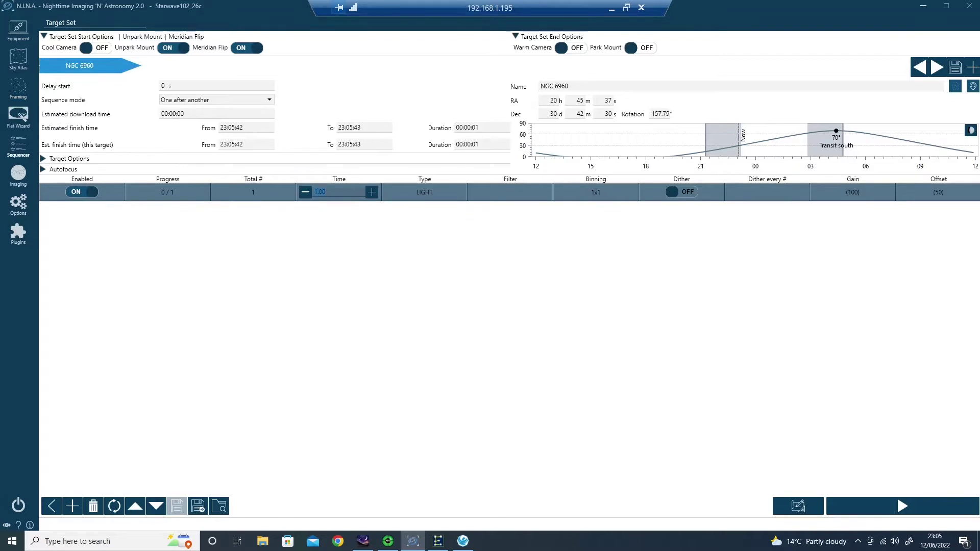
pyautogui.write('3')
pyautogui.press('Return')
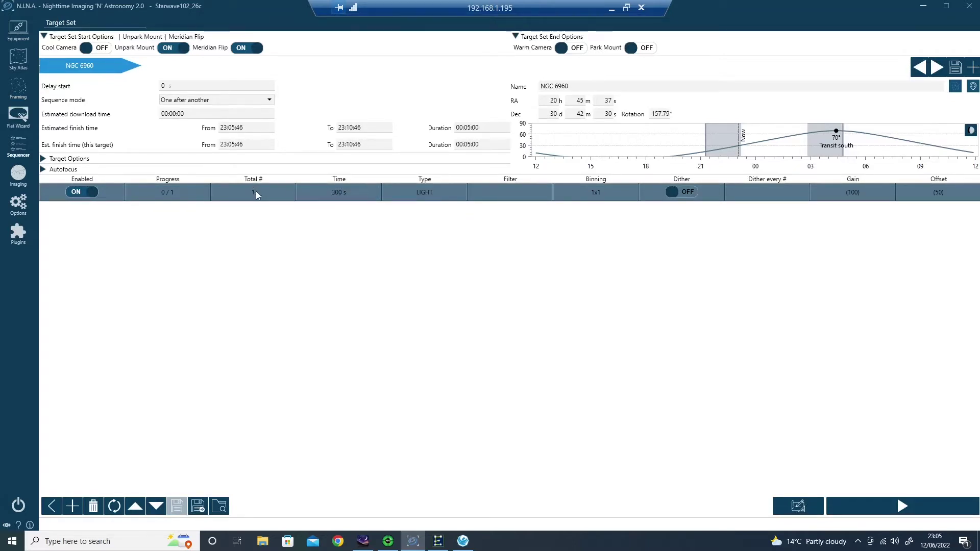
pyautogui.click(256, 192)
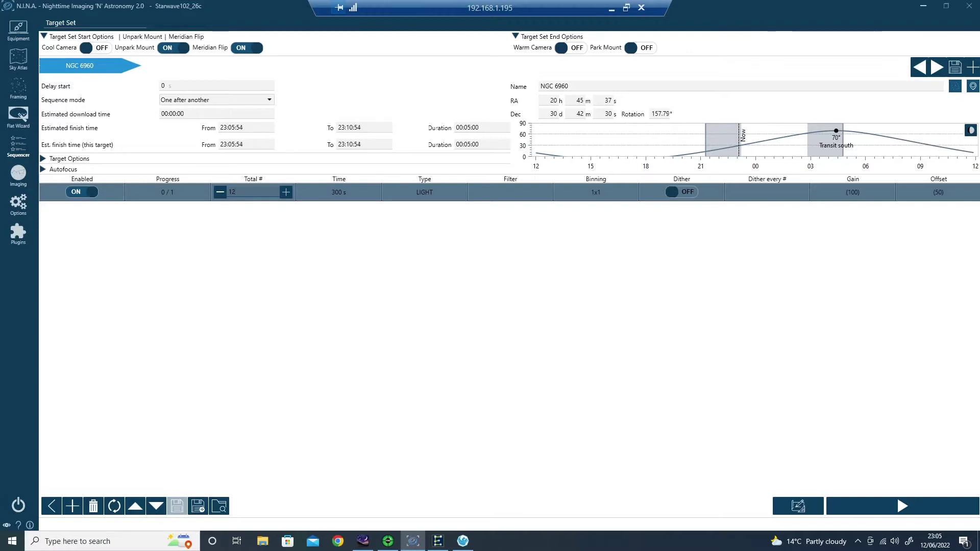
pyautogui.click(17, 29)
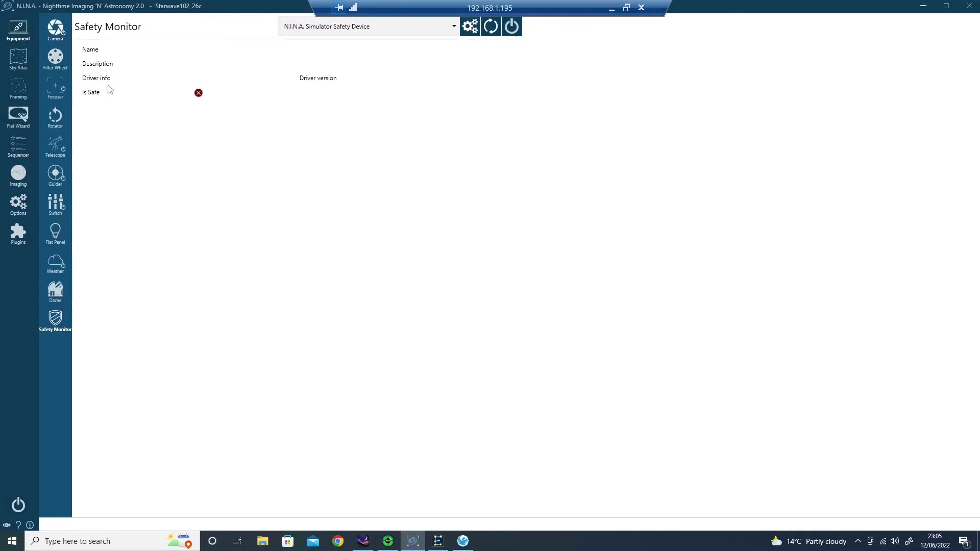
# - In PHD2, auto-select a guide star and start guiding with calibration, leaving N.I.N.A.'s Camera page visible
pyautogui.click(56, 29)
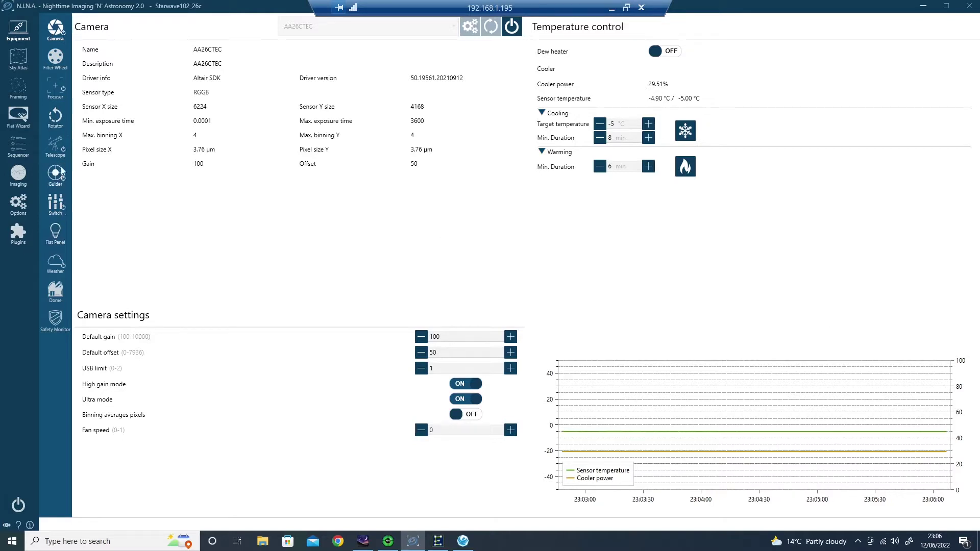
pyautogui.click(388, 541)
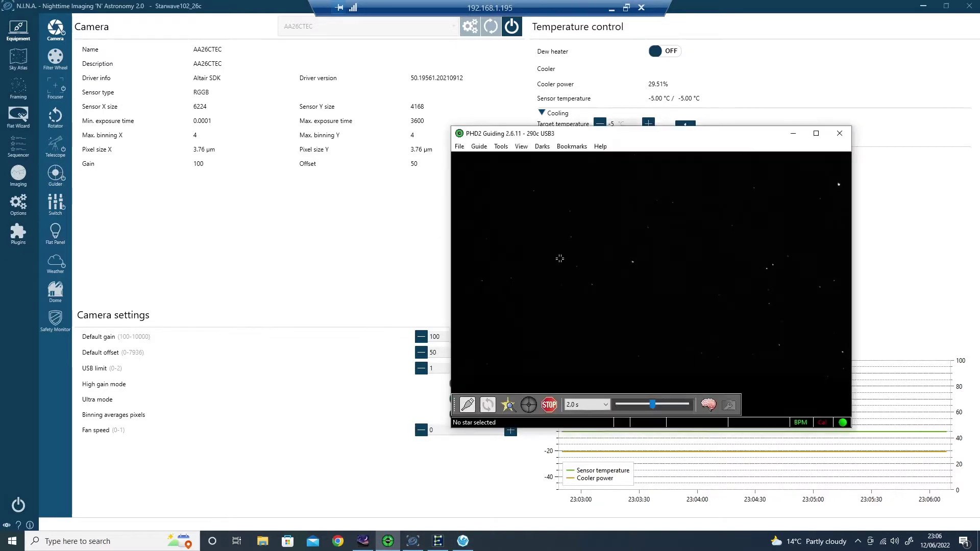
pyautogui.click(509, 406)
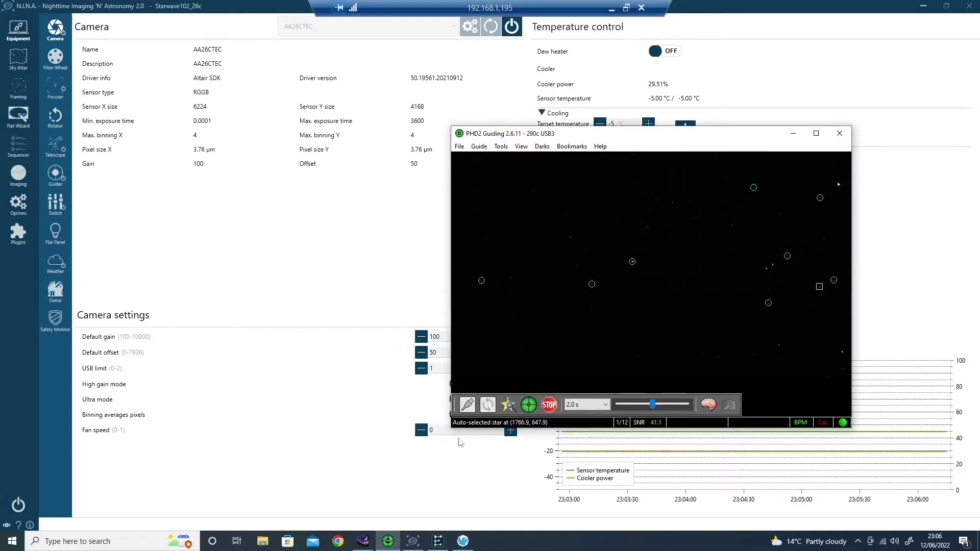
pyautogui.click(529, 405)
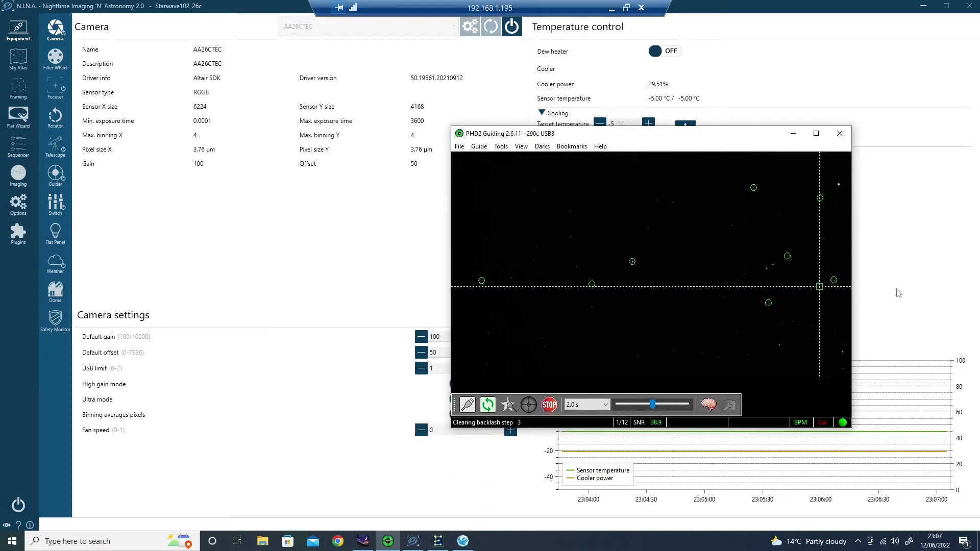
pyautogui.click(793, 133)
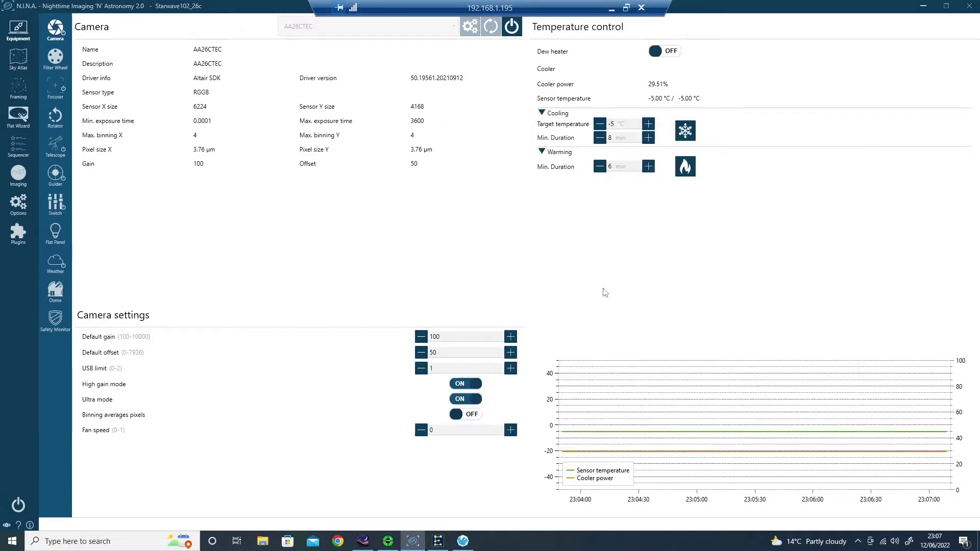
# - Enable Start guiding and autofocus 'On start' and 'After temperature change' (5°) for NGC 6960
pyautogui.click(18, 147)
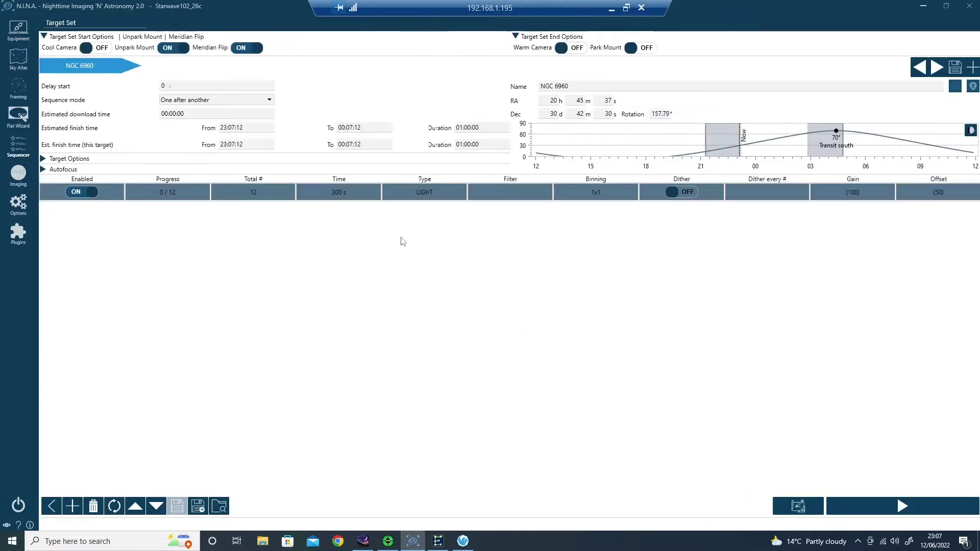
pyautogui.click(46, 160)
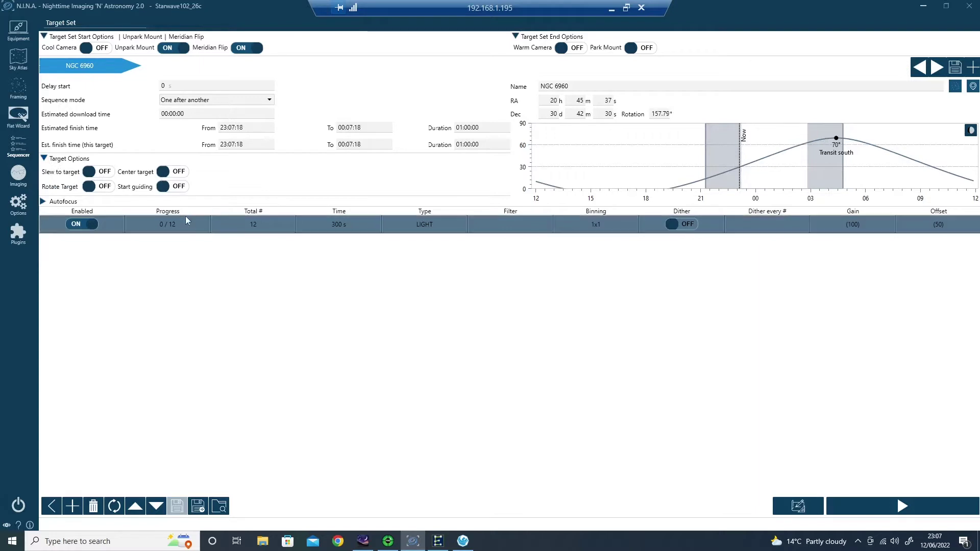
pyautogui.click(164, 186)
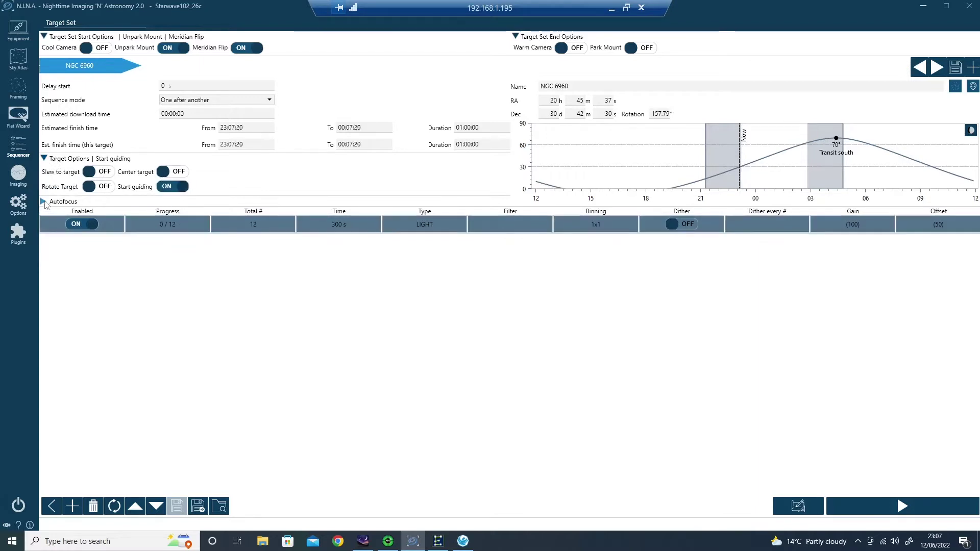
pyautogui.click(45, 202)
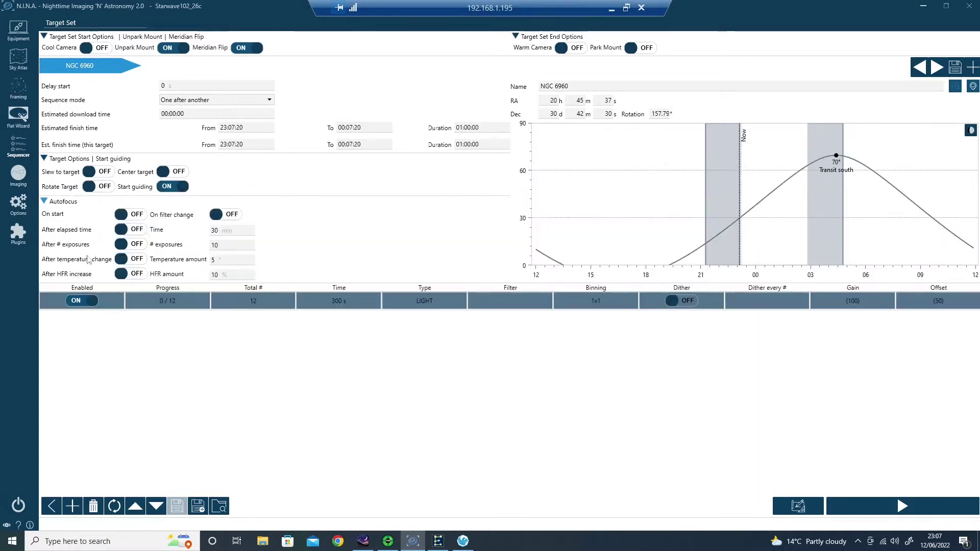
pyautogui.click(133, 215)
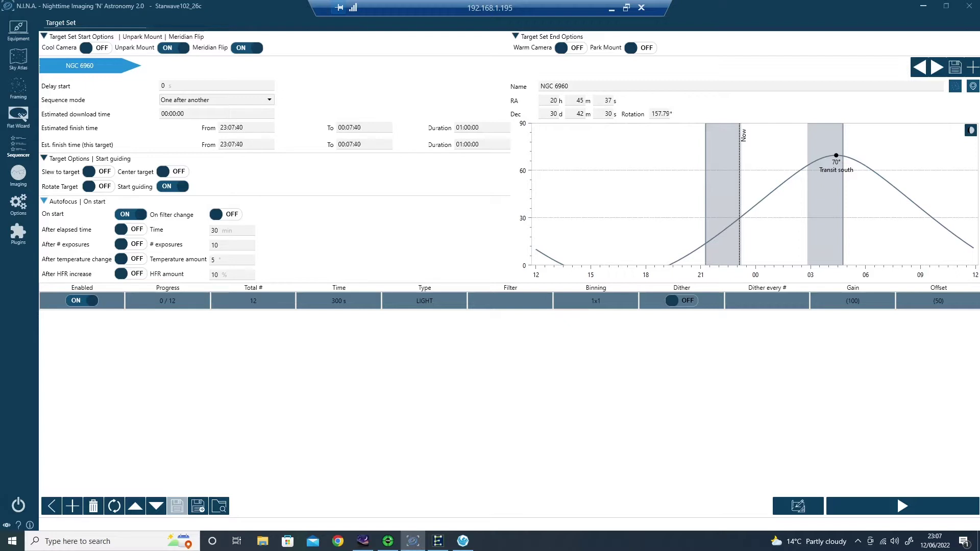
pyautogui.click(136, 259)
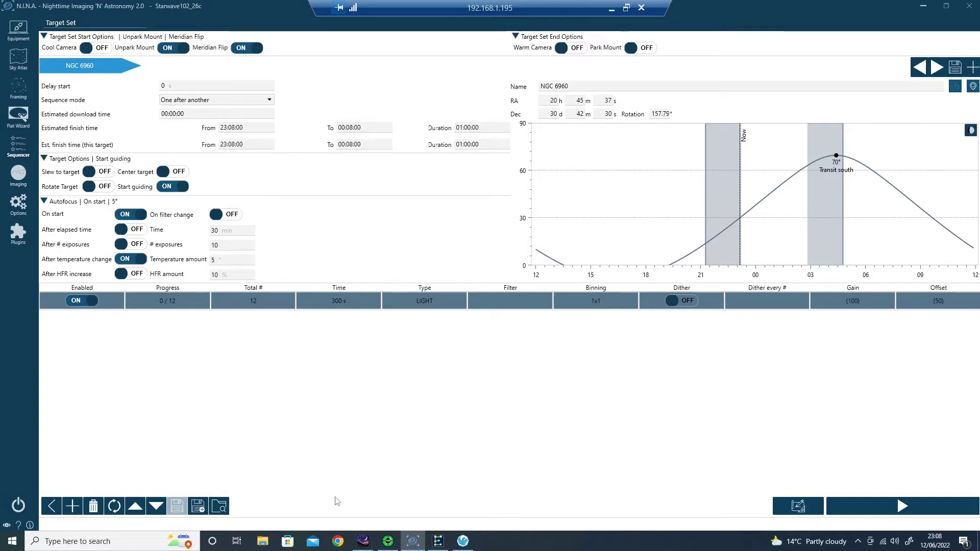
pyautogui.click(463, 542)
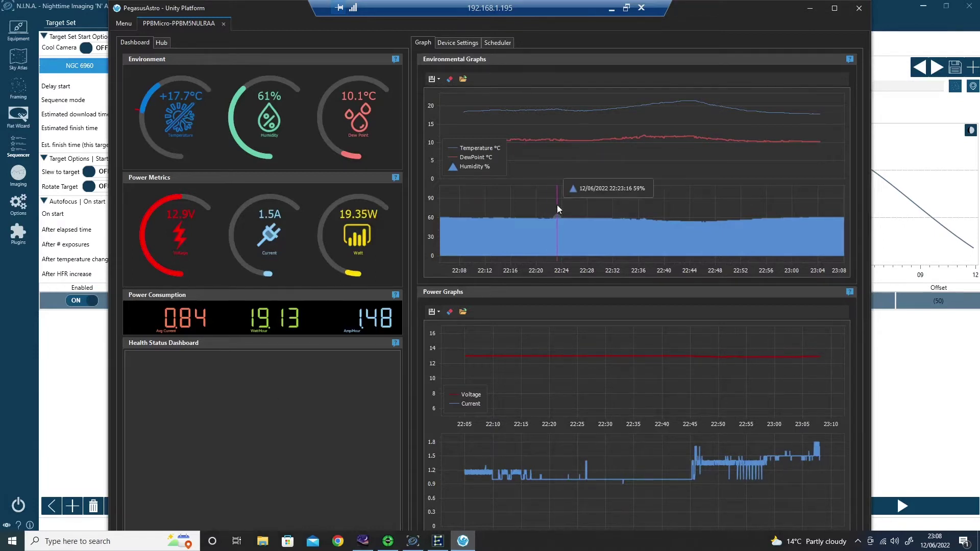
pyautogui.click(810, 8)
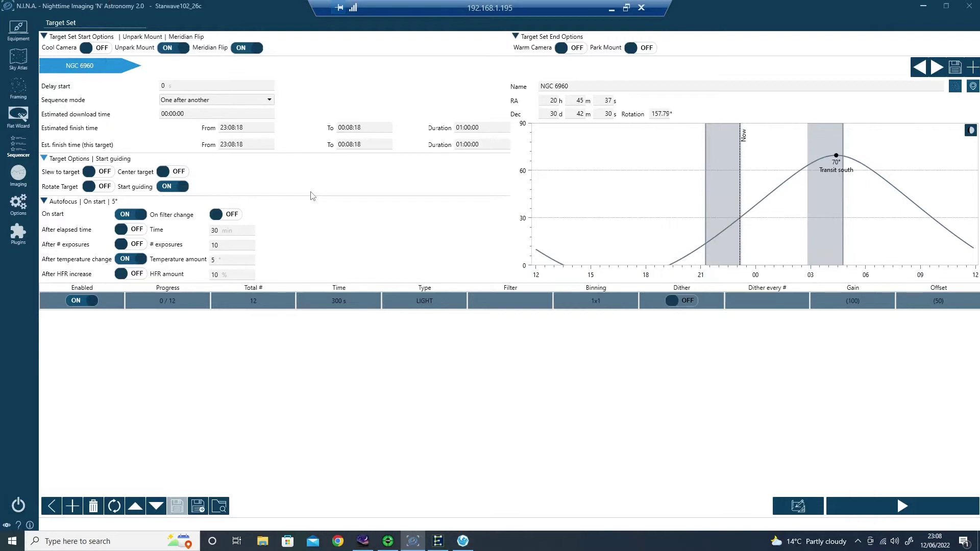
# - Start the NGC 6960 sequence so it begins with an autofocus run
pyautogui.click(916, 513)
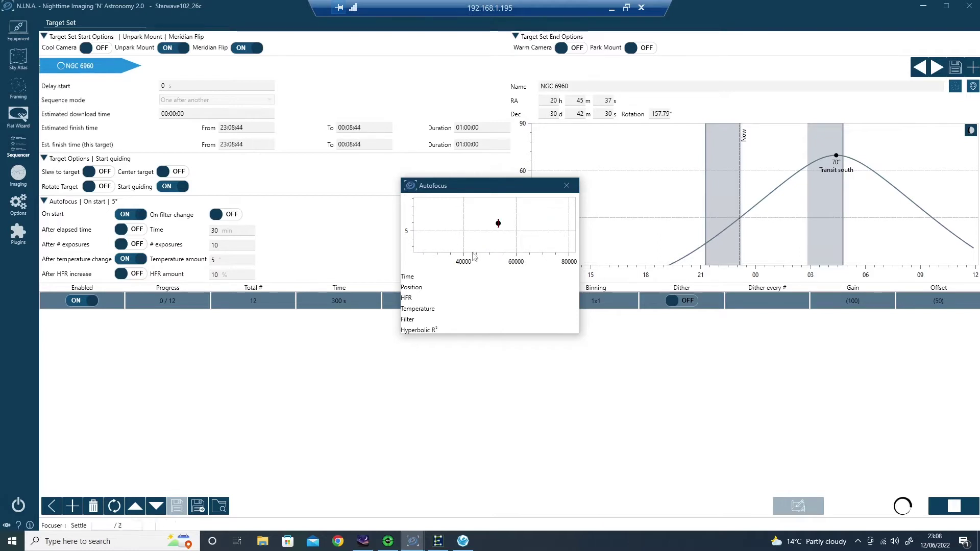
# - Show the imaging view, move the autofocus graph right of the image, and zoom the frame
pyautogui.click(18, 176)
pyautogui.moveTo(501, 187); pyautogui.dragTo(811, 153)
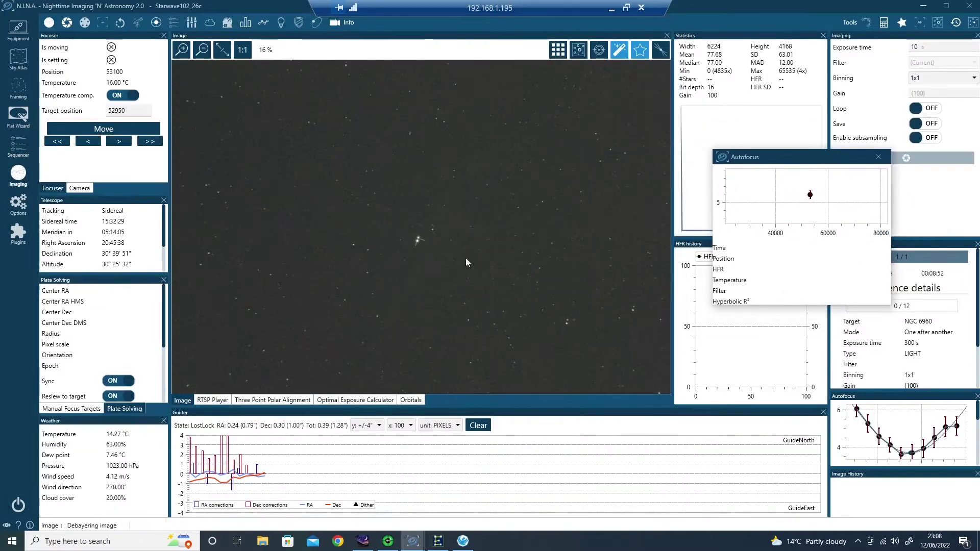
pyautogui.scroll(4, 419, 240)
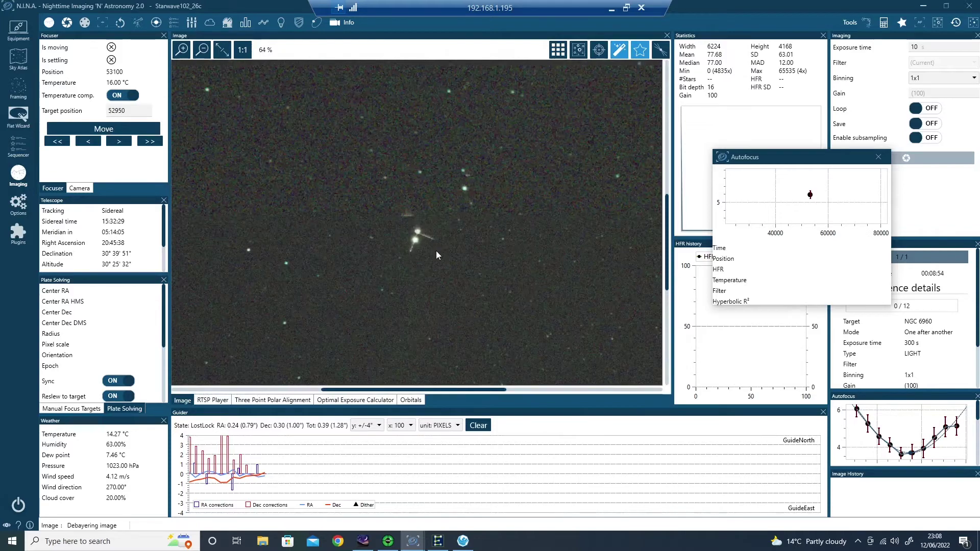
pyautogui.scroll(2, 436, 253)
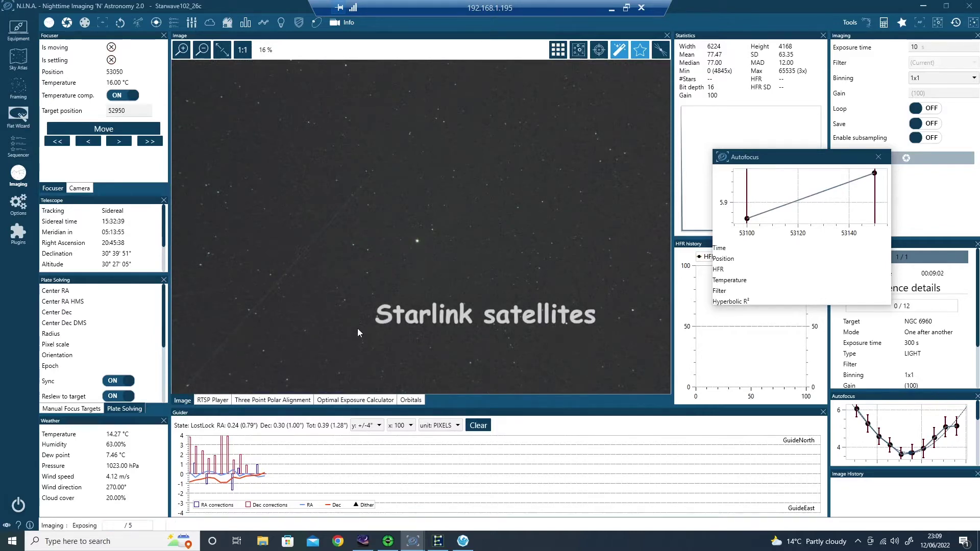
pyautogui.scroll(1, 356, 318)
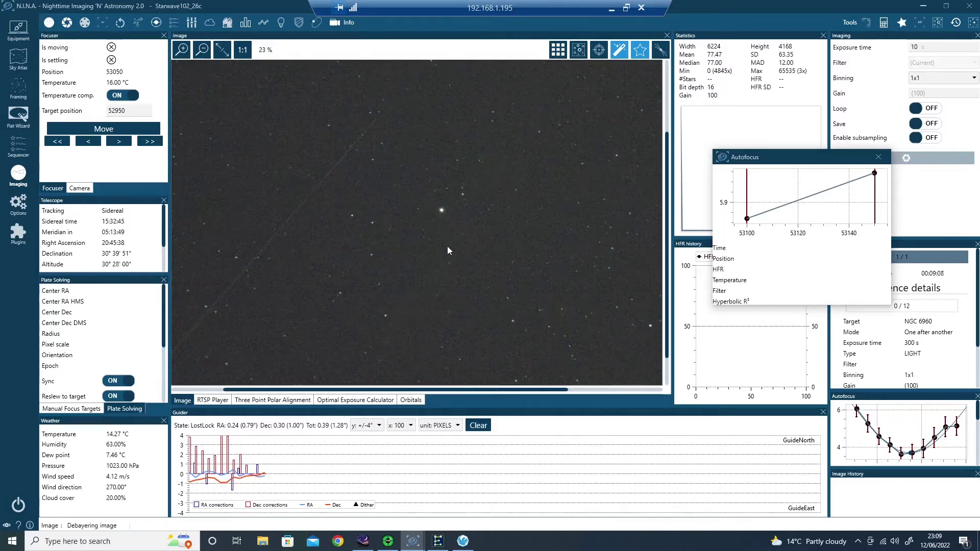
pyautogui.scroll(4, 448, 246)
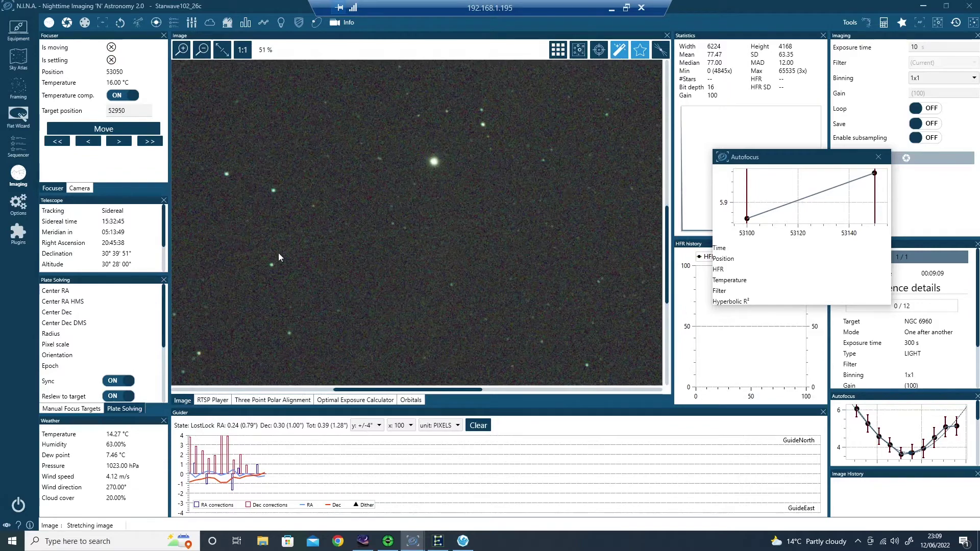
pyautogui.scroll(-3, 297, 253)
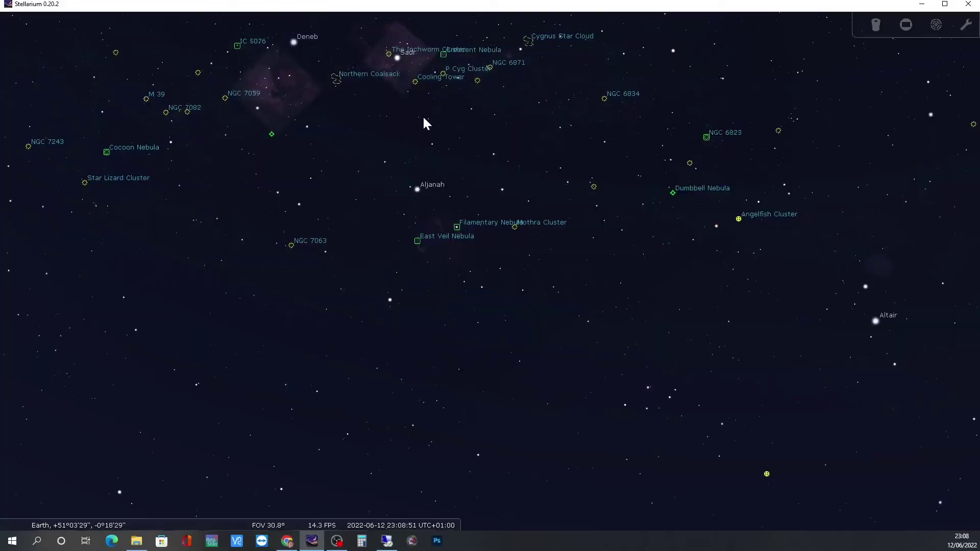
# - Zoom in, select the satellite near the Filamentary Nebula as STARLINK-4076, and pan to follow it
pyautogui.scroll(2, 415, 213)
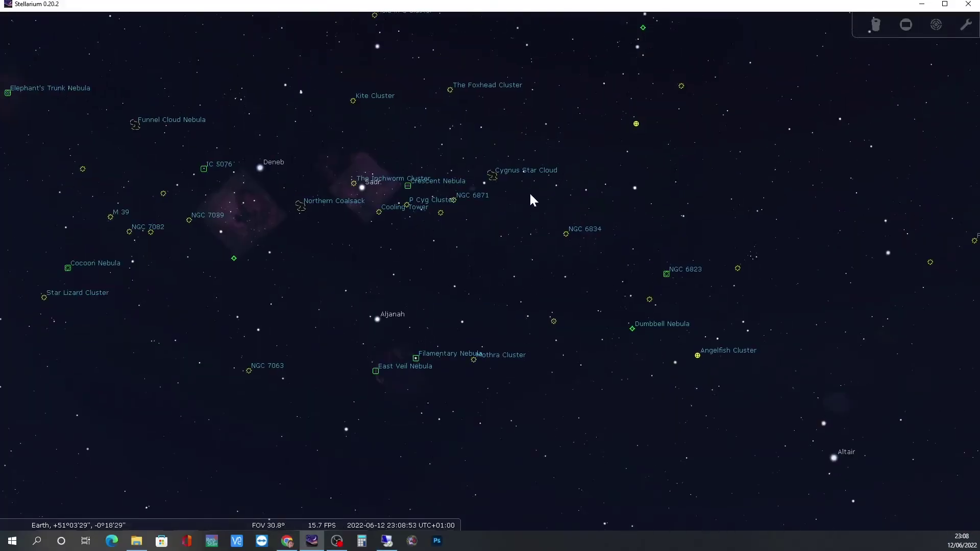
pyautogui.scroll(2, 561, 199)
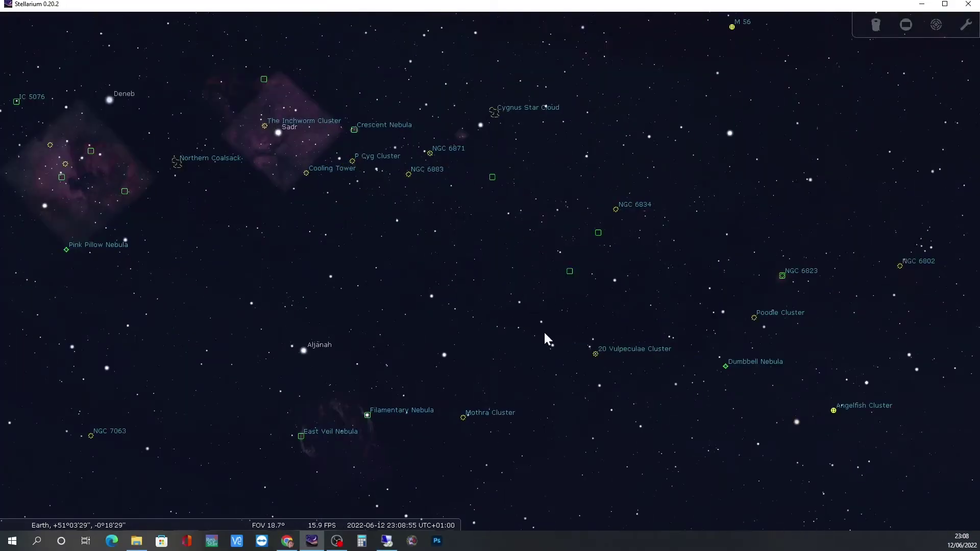
pyautogui.click(513, 315)
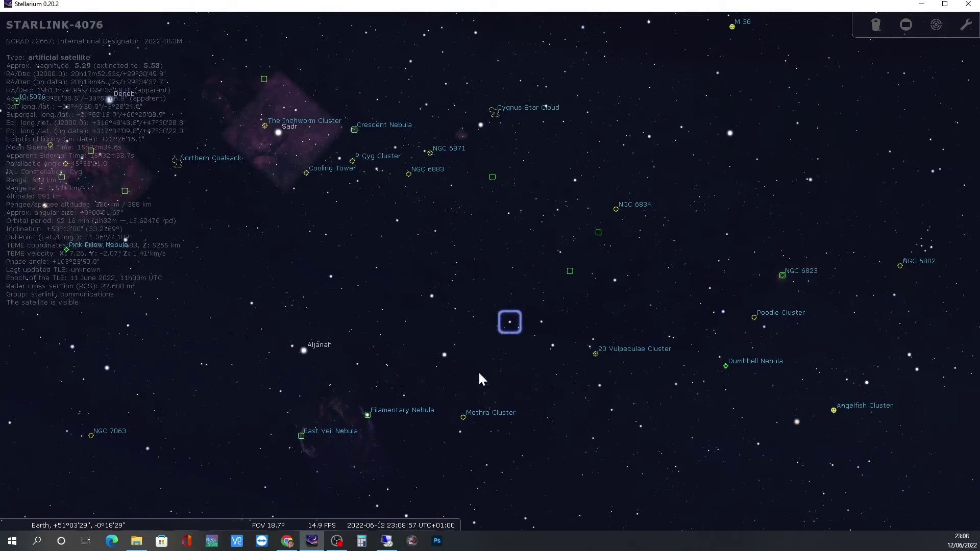
pyautogui.moveTo(453, 398); pyautogui.dragTo(475, 336)
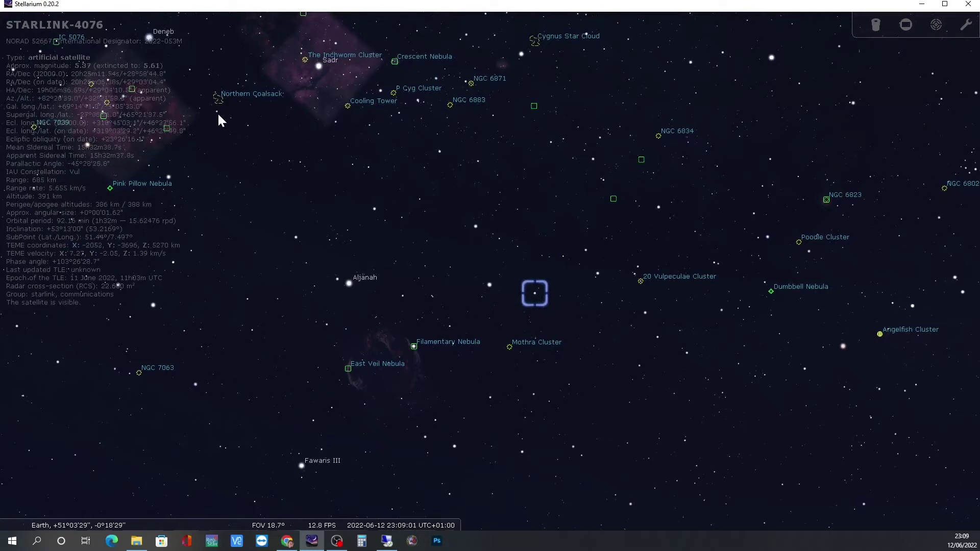
pyautogui.moveTo(223, 122); pyautogui.dragTo(266, 138)
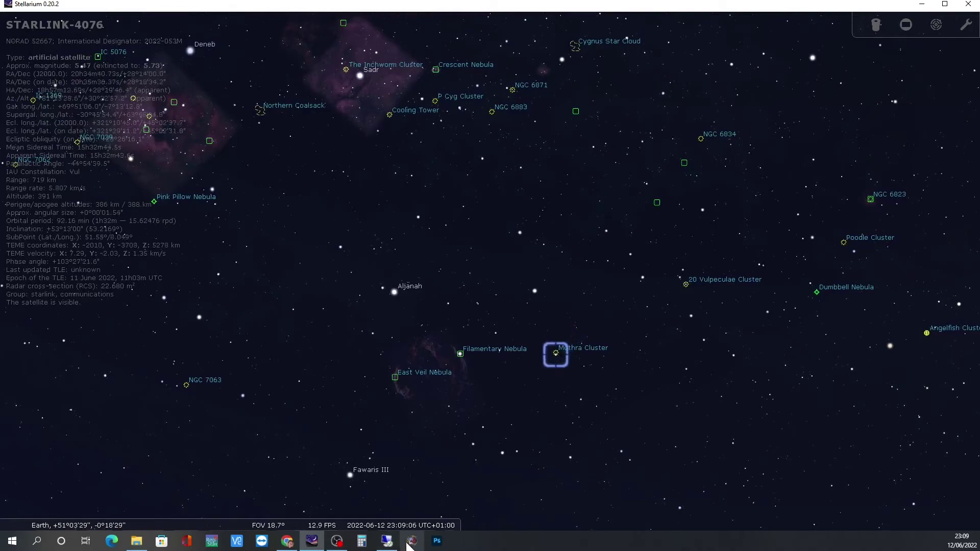
pyautogui.click(389, 543)
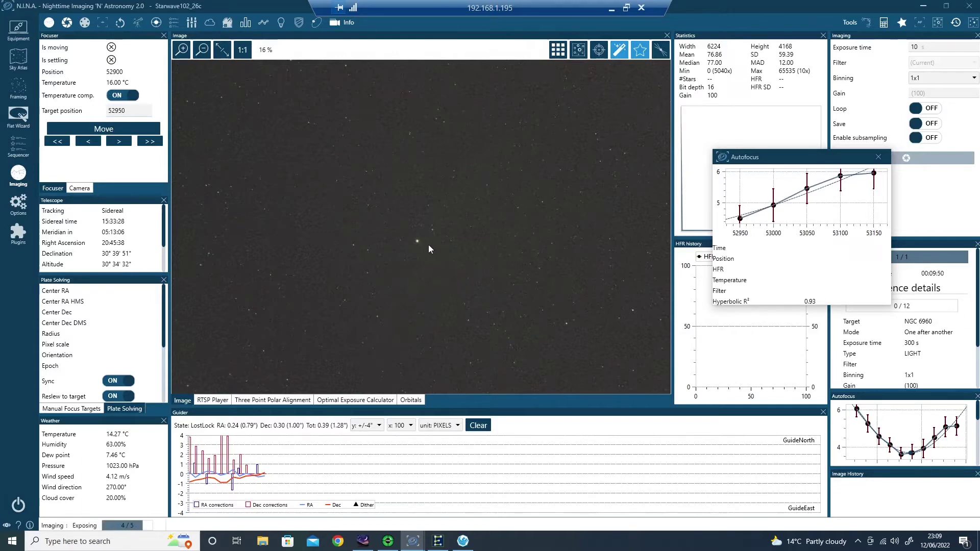
# - Zoom the autofocus frame in the image panel, then bring the Stellarium sky chart forward
pyautogui.scroll(3, 418, 243)
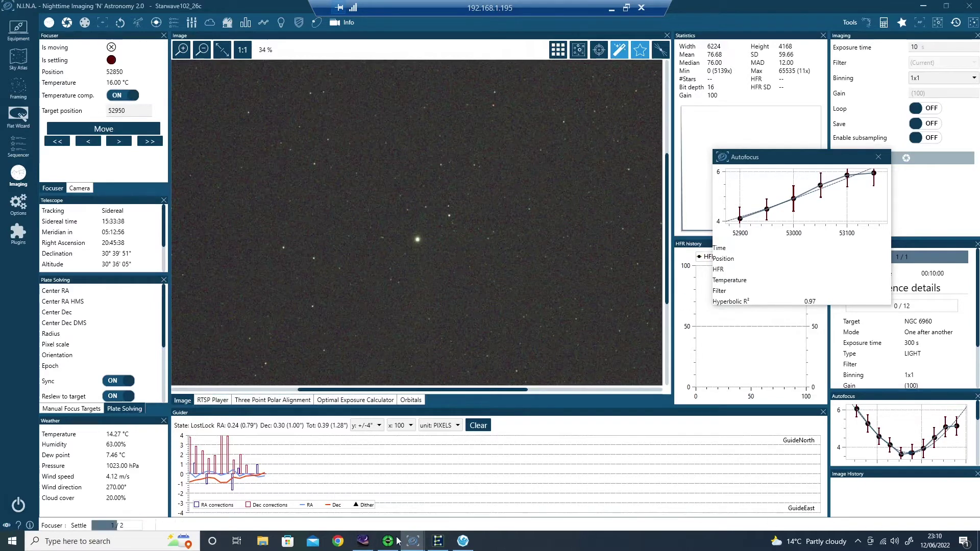
pyautogui.click(363, 541)
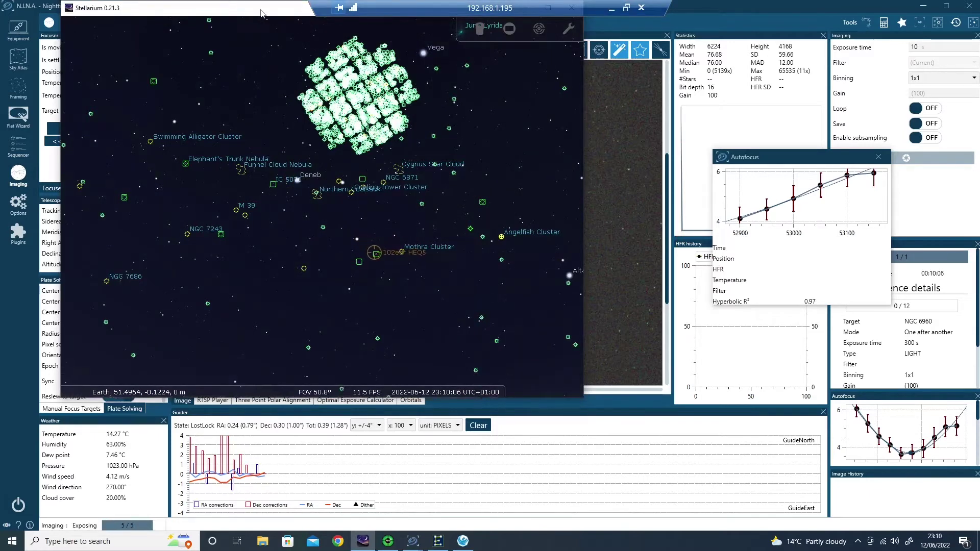
pyautogui.moveTo(301, 8); pyautogui.dragTo(339, 95)
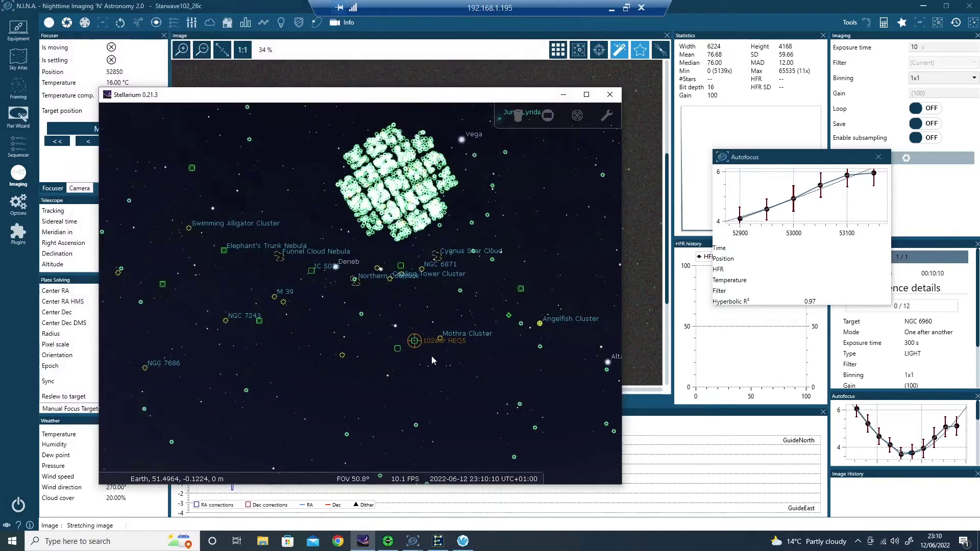
pyautogui.click(563, 95)
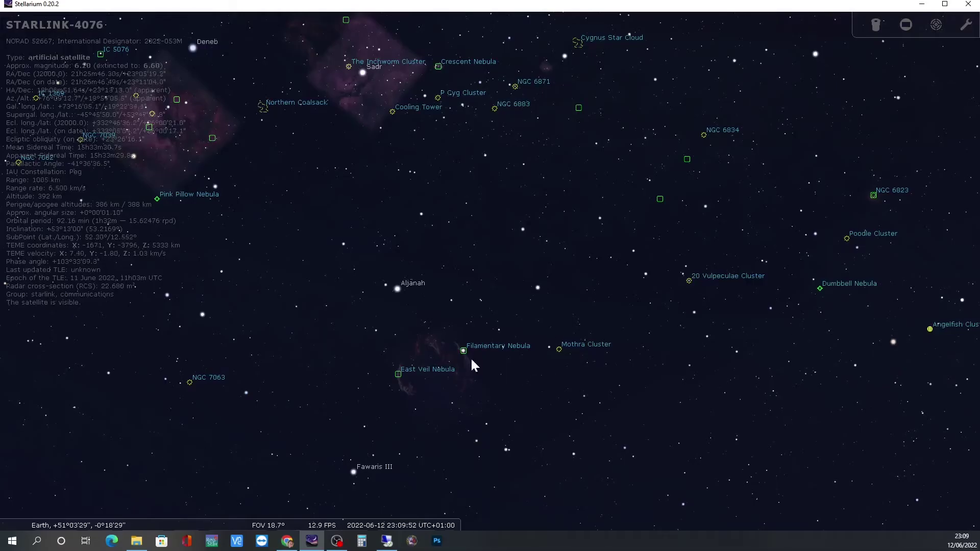
# - Zoom in past the Filamentary Nebula and show the details of the star 52 Cyg
pyautogui.scroll(5, 470, 357)
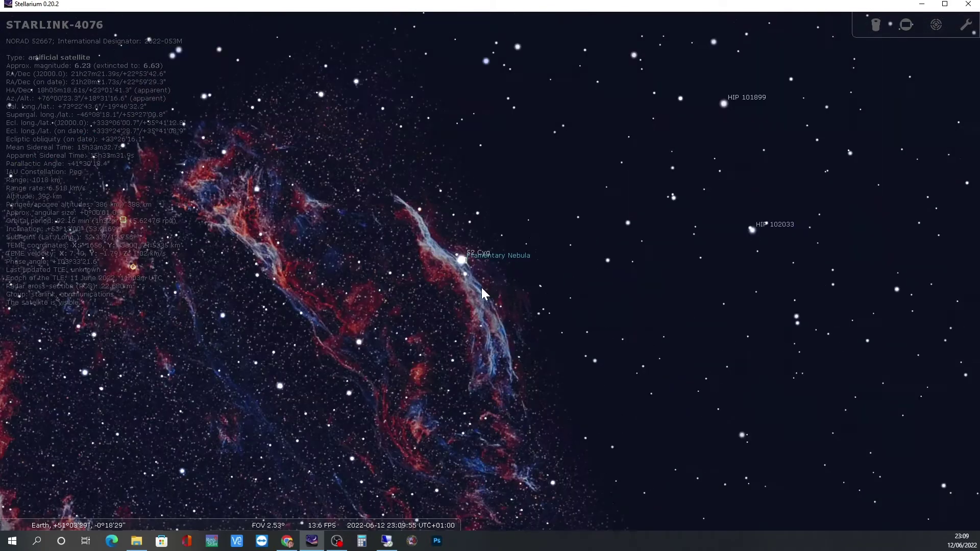
pyautogui.click(463, 257)
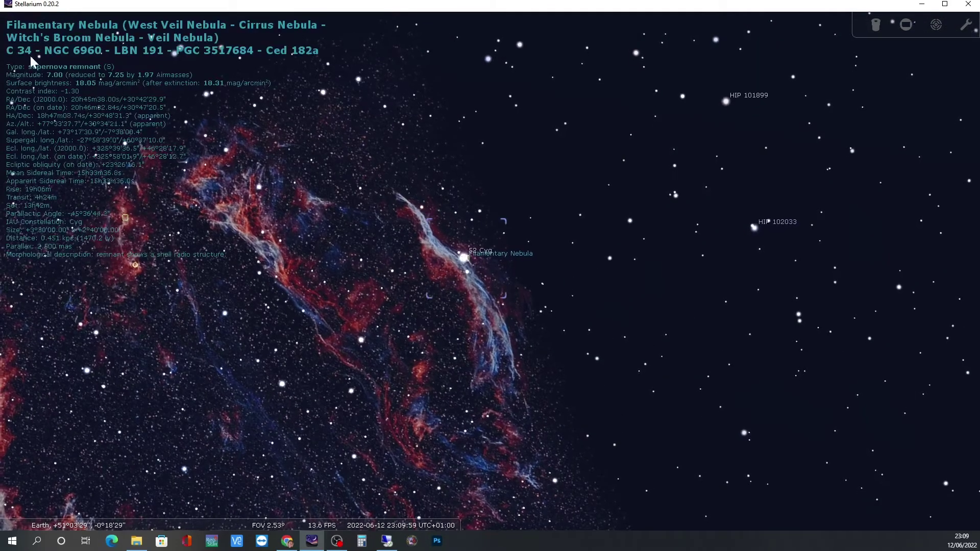
pyautogui.scroll(3, 410, 231)
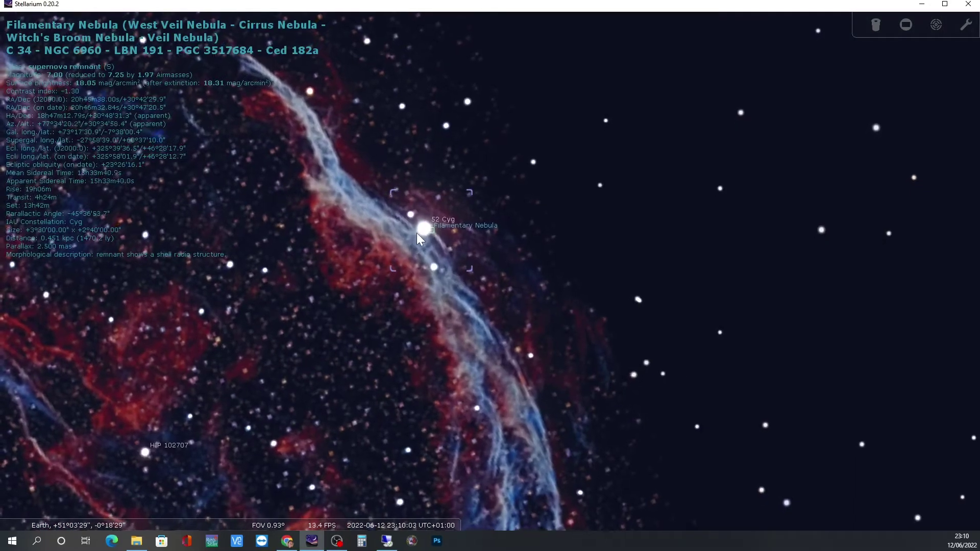
pyautogui.click(427, 226)
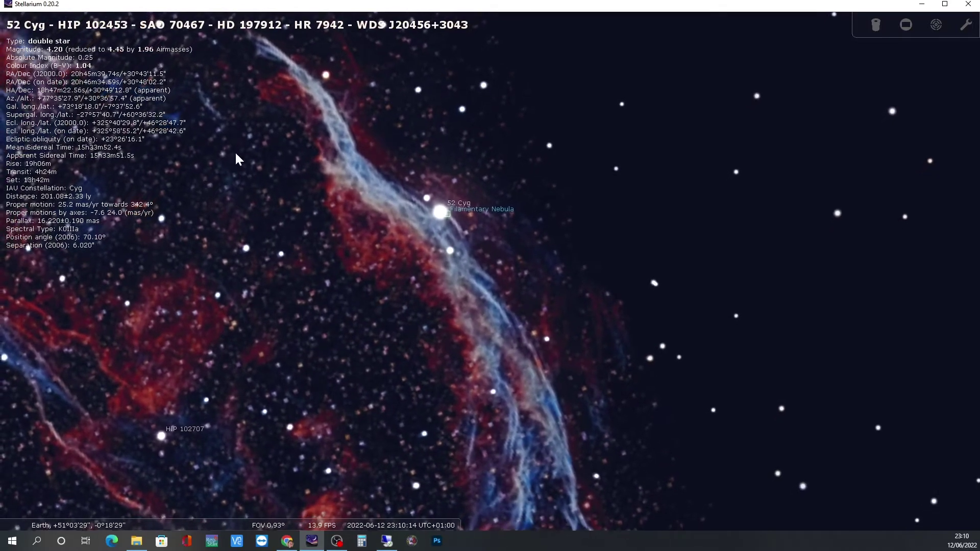
# - Zoom out to a 13.4° field and pan so the whole Veil Nebula fits the view
pyautogui.scroll(-3, 236, 160)
pyautogui.scroll(-3, 518, 360)
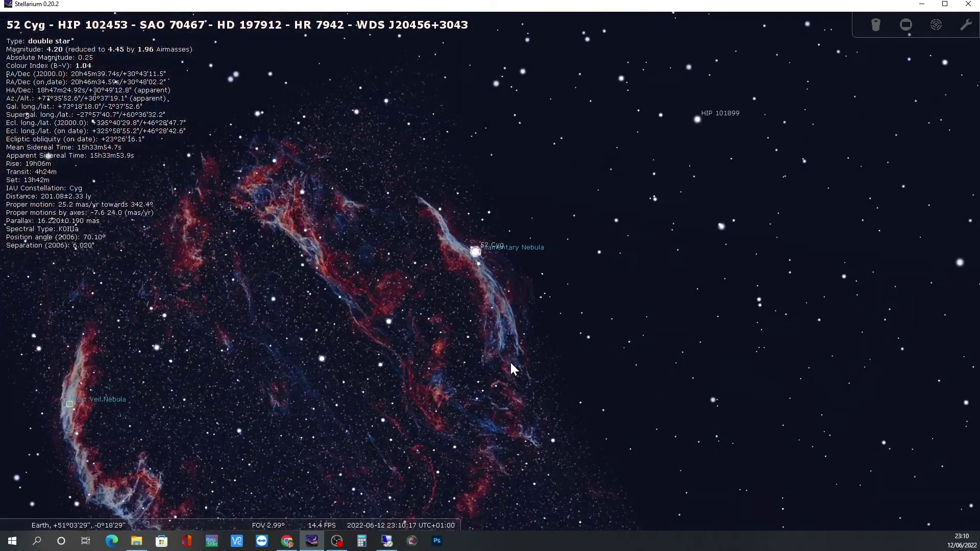
pyautogui.scroll(-3, 514, 363)
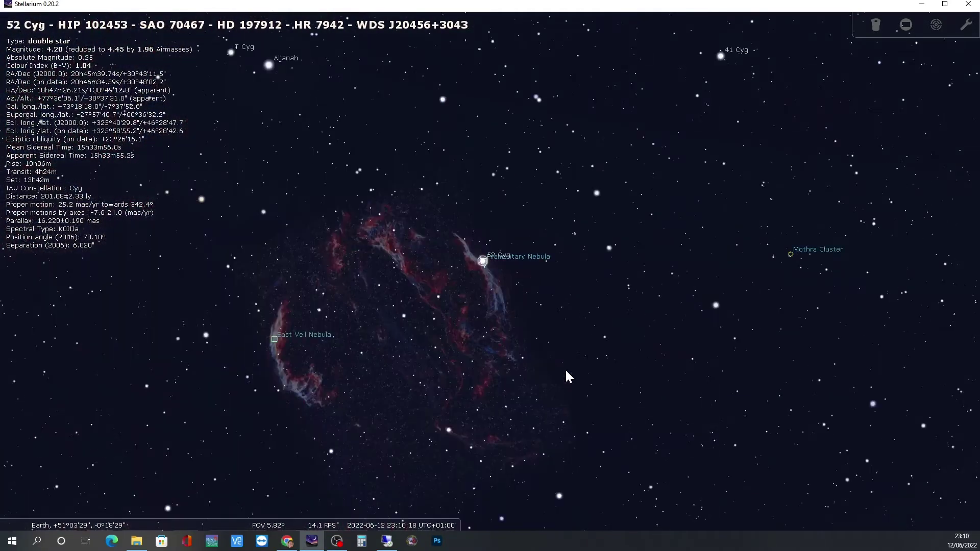
pyautogui.press('Right')
pyautogui.press('Down')
pyautogui.press('Right')
pyautogui.press('Down')
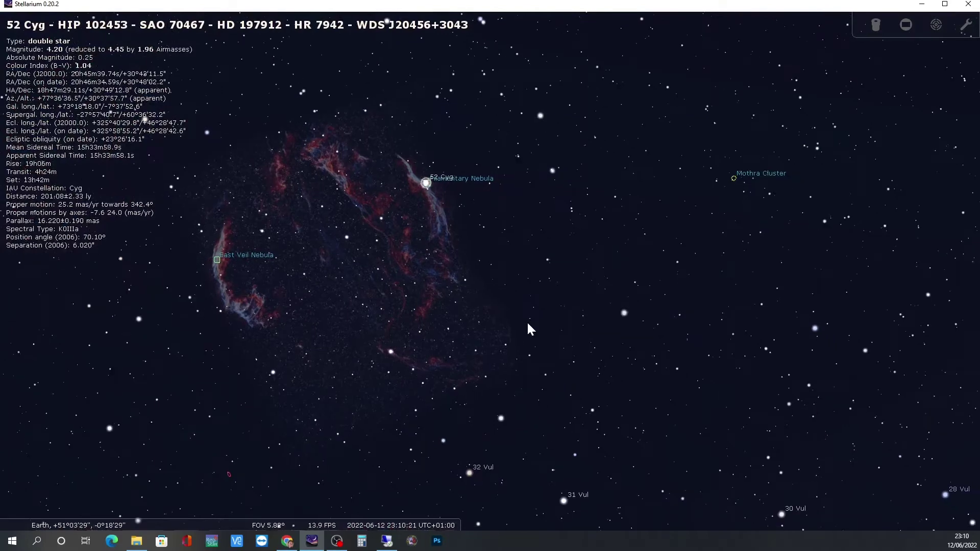
pyautogui.scroll(-3, 528, 323)
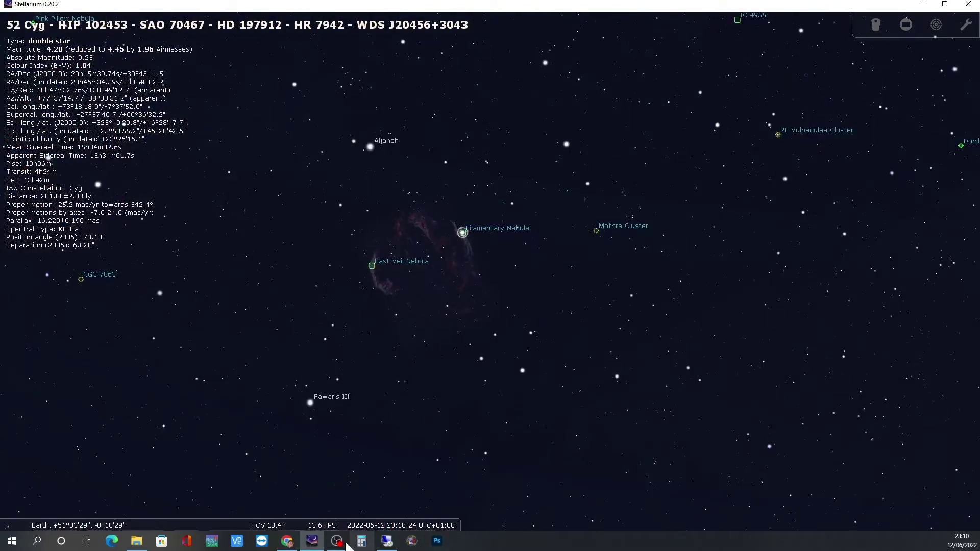
# - Bring Stellarium forward and zoom onto the dense Kepler field at about 8° FOV
pyautogui.click(380, 544)
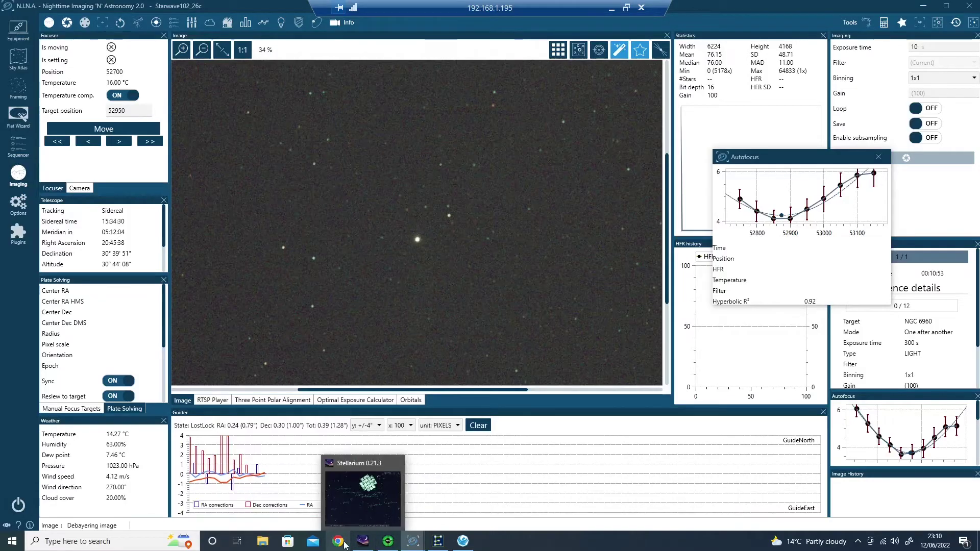
pyautogui.click(363, 541)
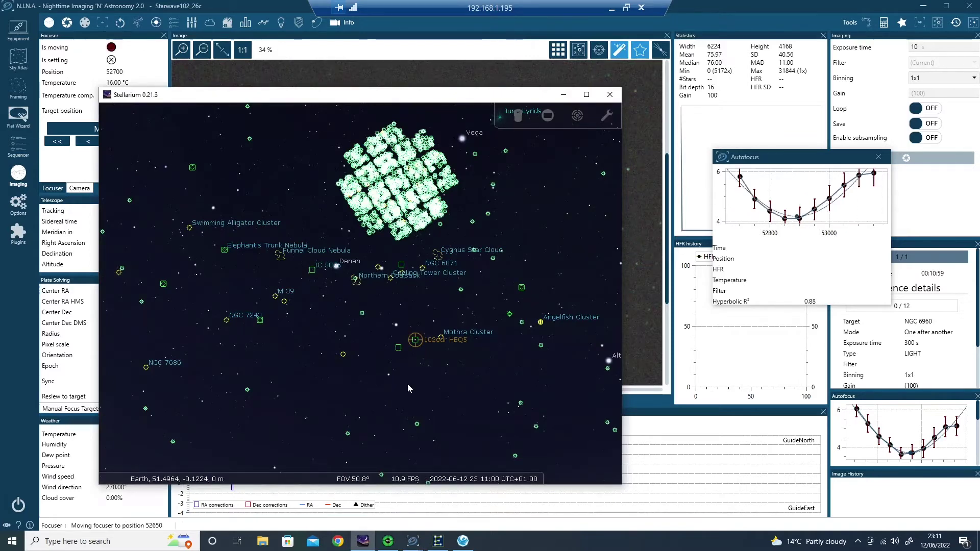
pyautogui.scroll(3, 407, 384)
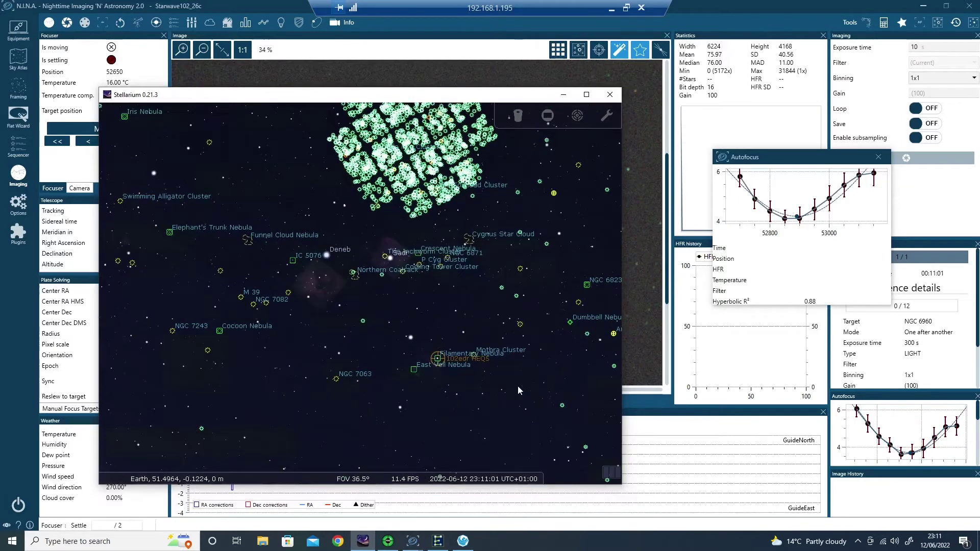
pyautogui.scroll(1, 519, 391)
pyautogui.moveTo(560, 418); pyautogui.dragTo(466, 430)
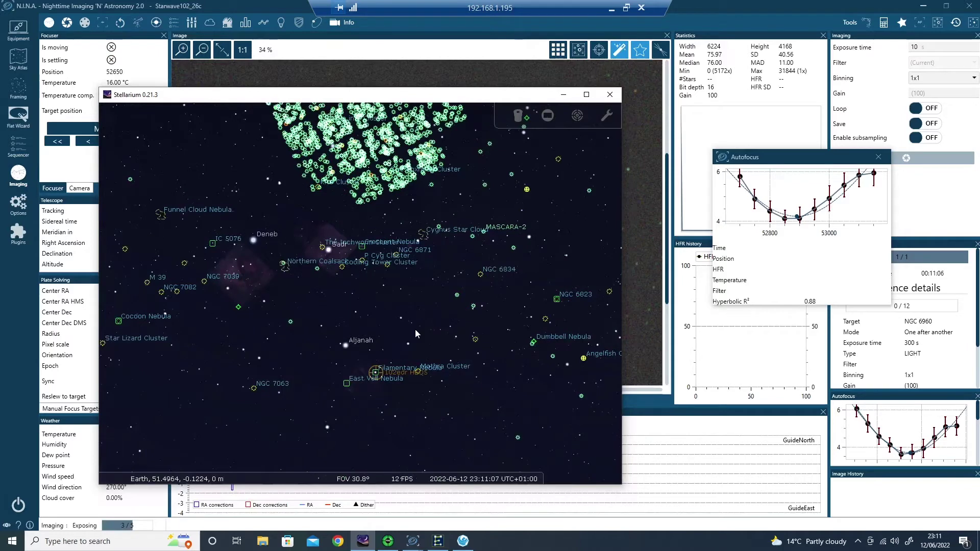
pyautogui.moveTo(415, 329); pyautogui.dragTo(382, 413)
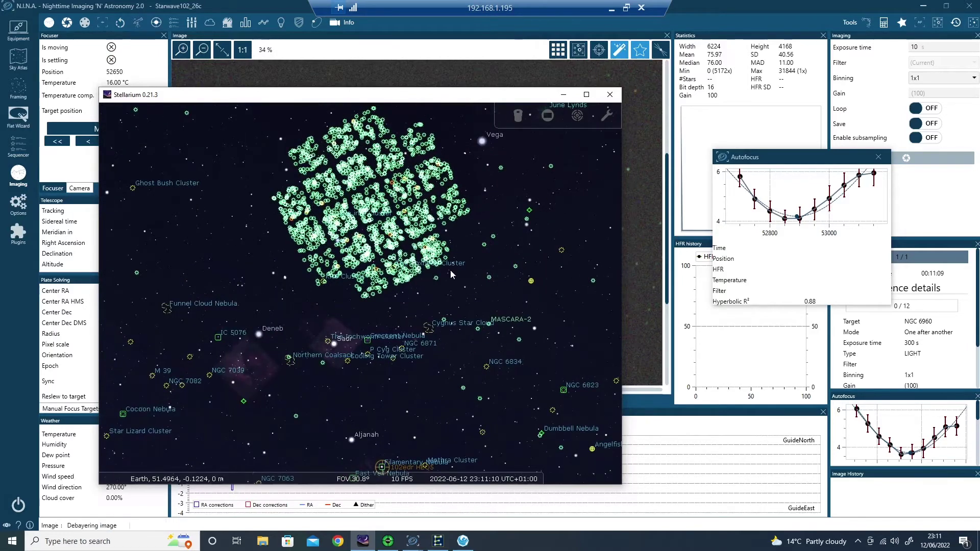
pyautogui.scroll(3, 451, 274)
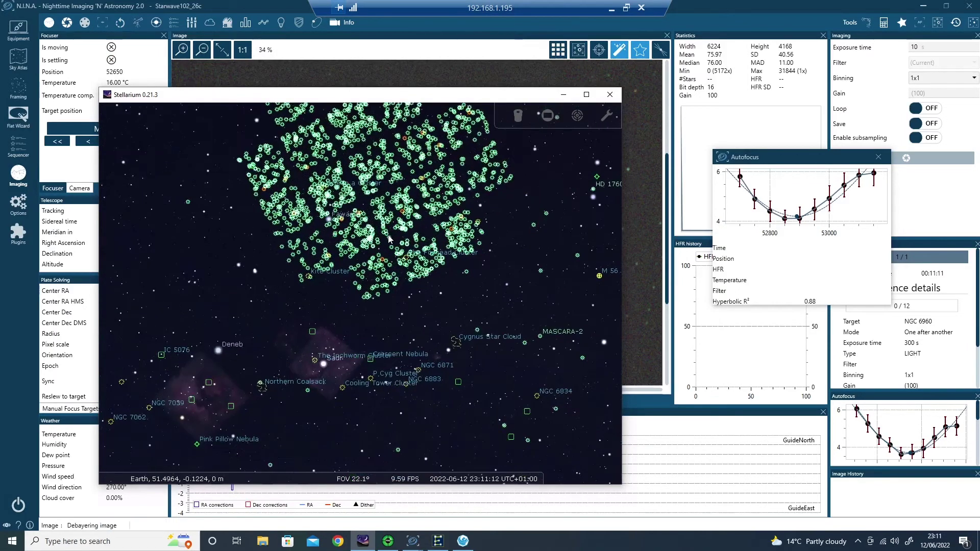
pyautogui.moveTo(390, 239); pyautogui.dragTo(426, 285)
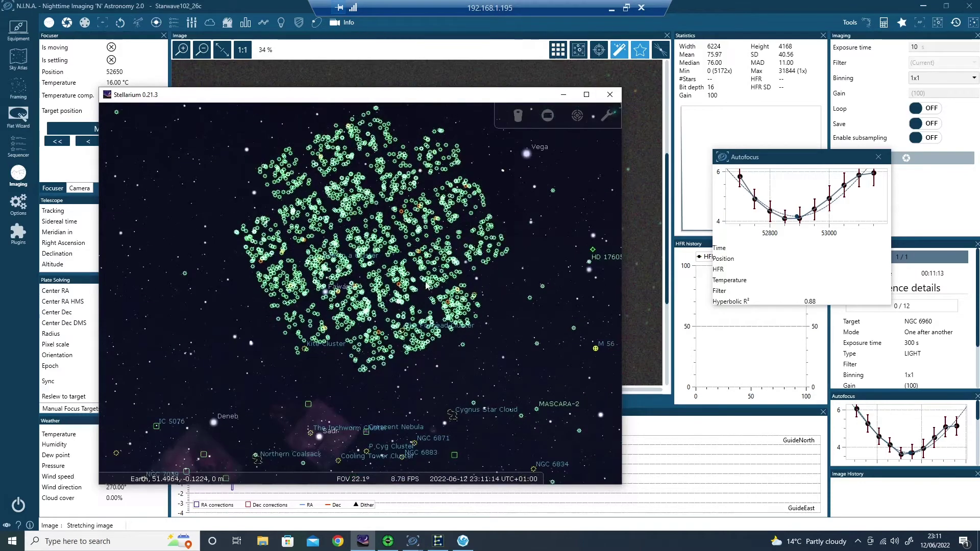
pyautogui.scroll(3, 396, 289)
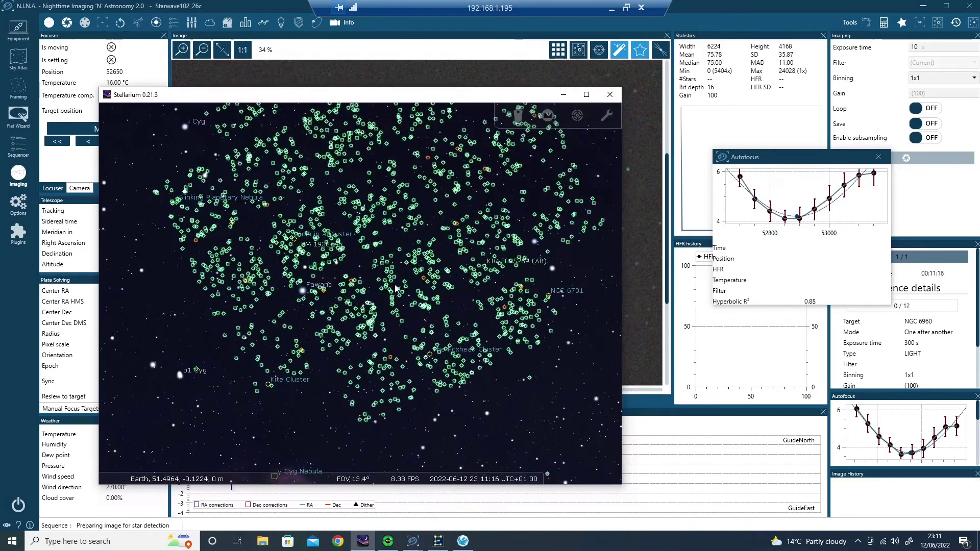
pyautogui.scroll(3, 395, 288)
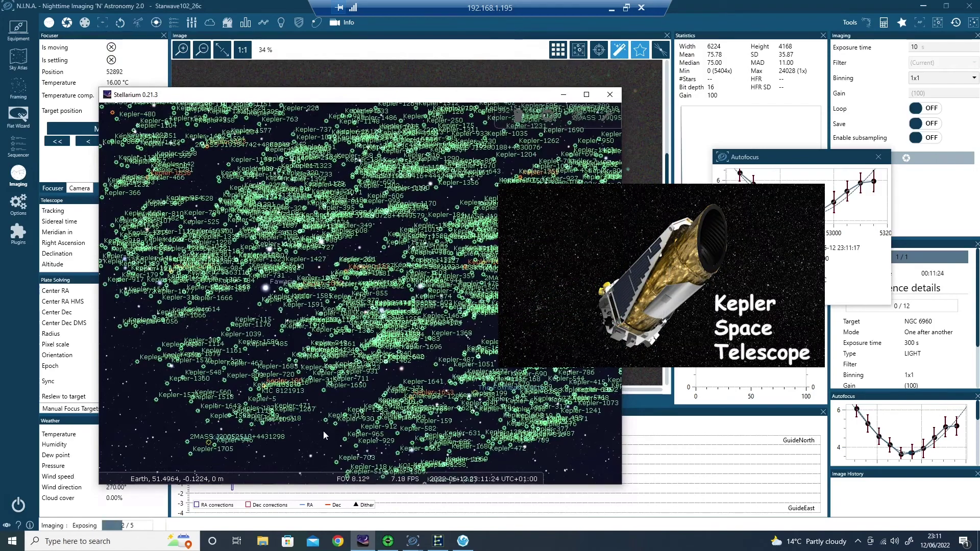
# - Zoom in to inspect the star Kepler-1091's details, then clear the selection
pyautogui.scroll(3, 311, 433)
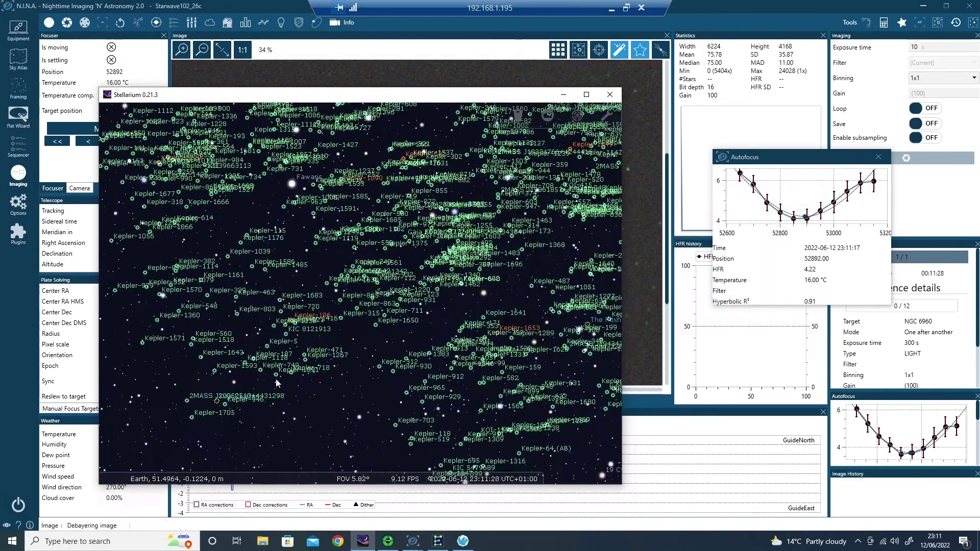
pyautogui.click(275, 375)
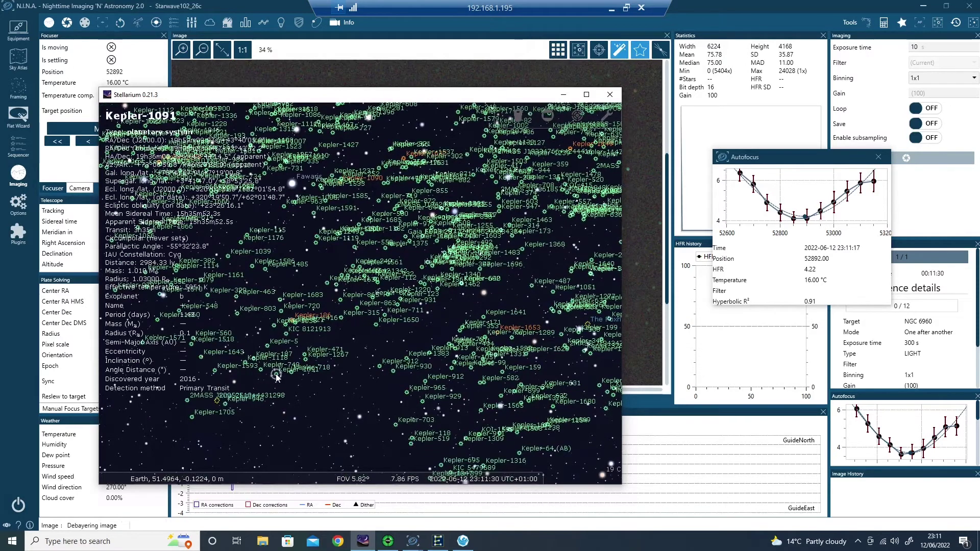
pyautogui.scroll(3, 310, 408)
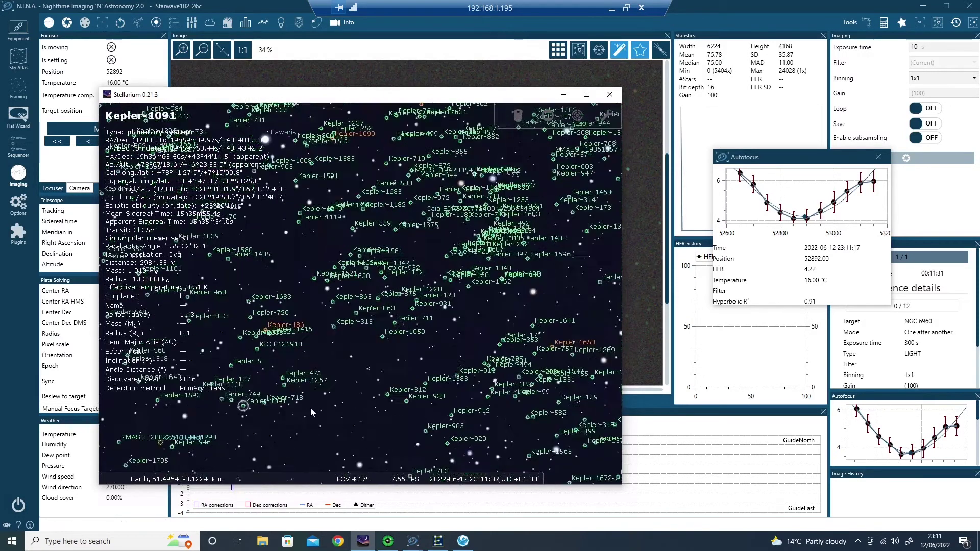
pyautogui.scroll(3, 310, 408)
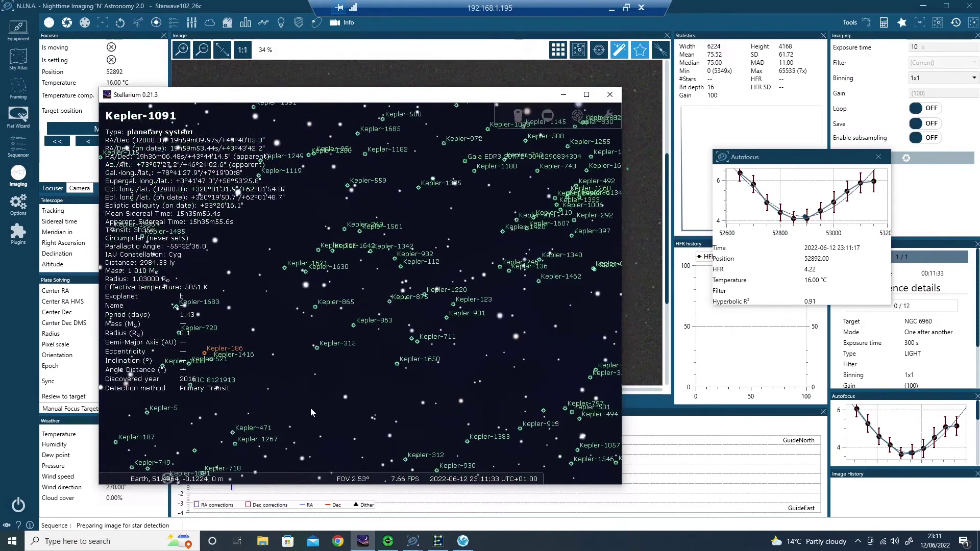
pyautogui.rightClick(370, 375)
# - Pan across the Kepler field and settle on about a 15.8° field above the Crescent Nebula
pyautogui.moveTo(332, 402); pyautogui.dragTo(288, 408)
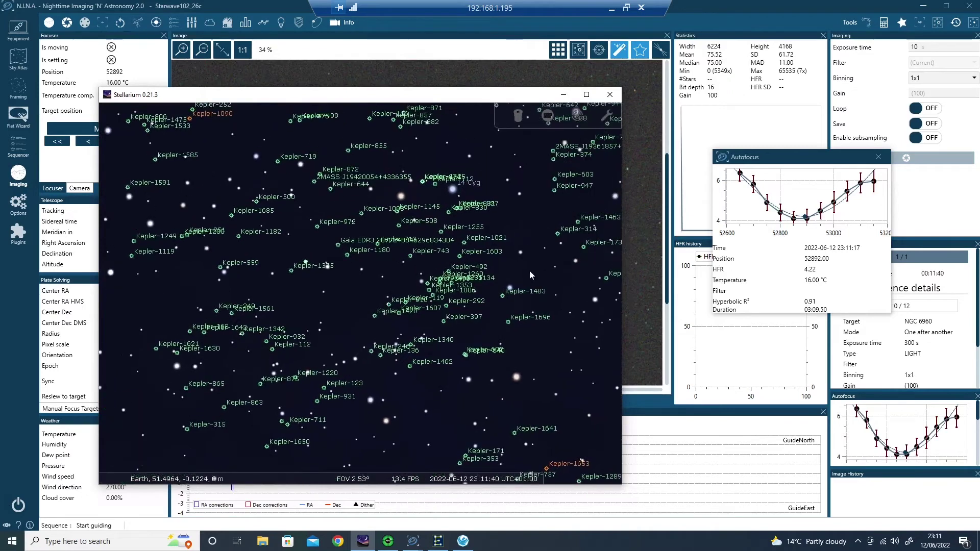
pyautogui.moveTo(521, 290); pyautogui.dragTo(484, 350)
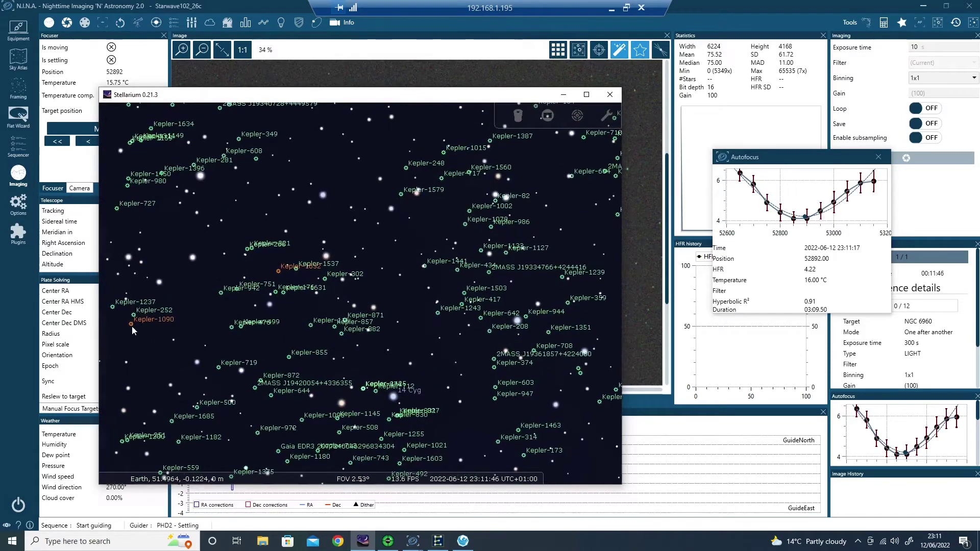
pyautogui.moveTo(132, 327)
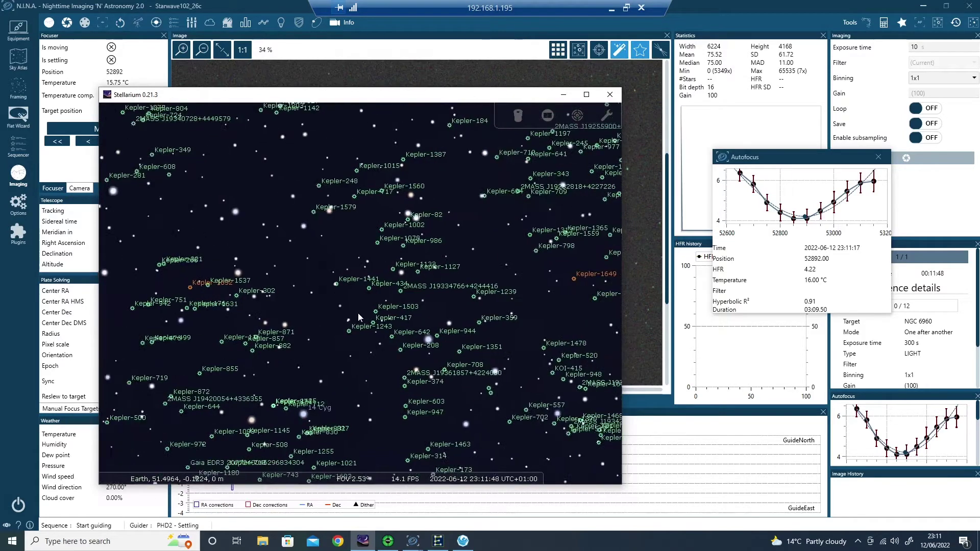
pyautogui.scroll(-5, 470, 320)
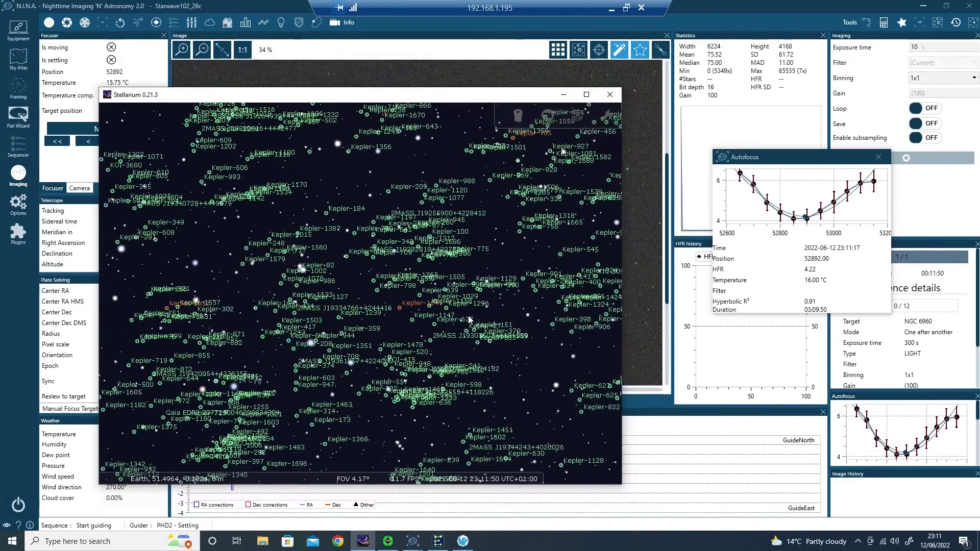
pyautogui.scroll(-3, 469, 320)
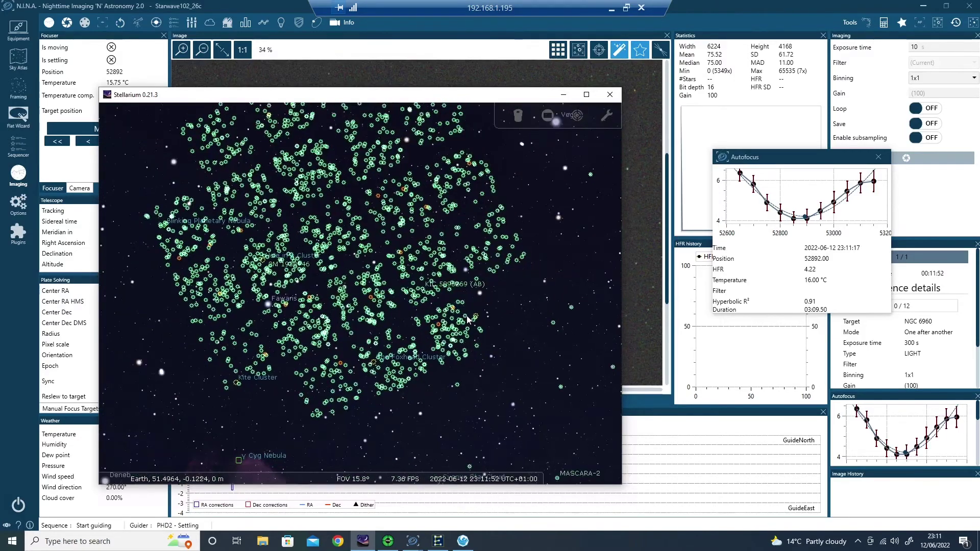
pyautogui.scroll(-5, 467, 316)
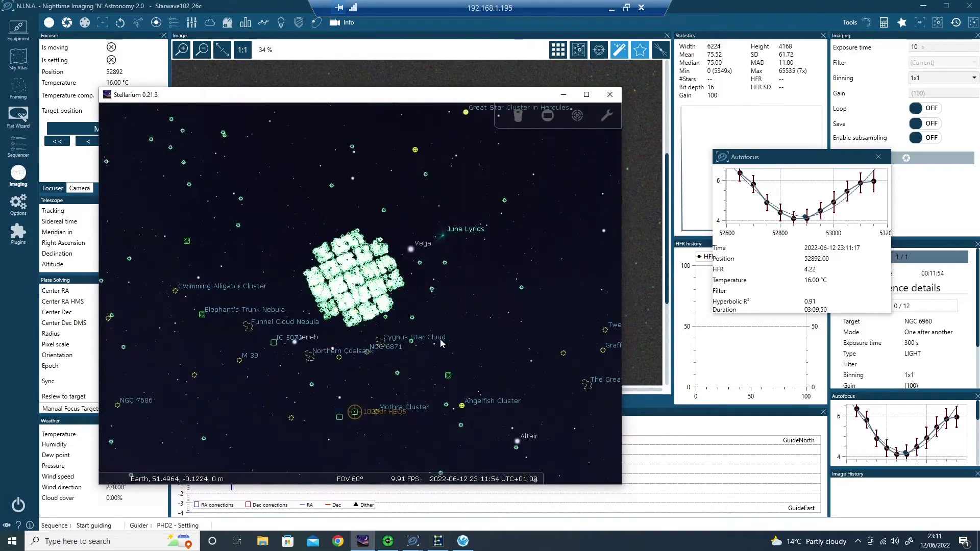
pyautogui.moveTo(348, 362); pyautogui.dragTo(243, 306)
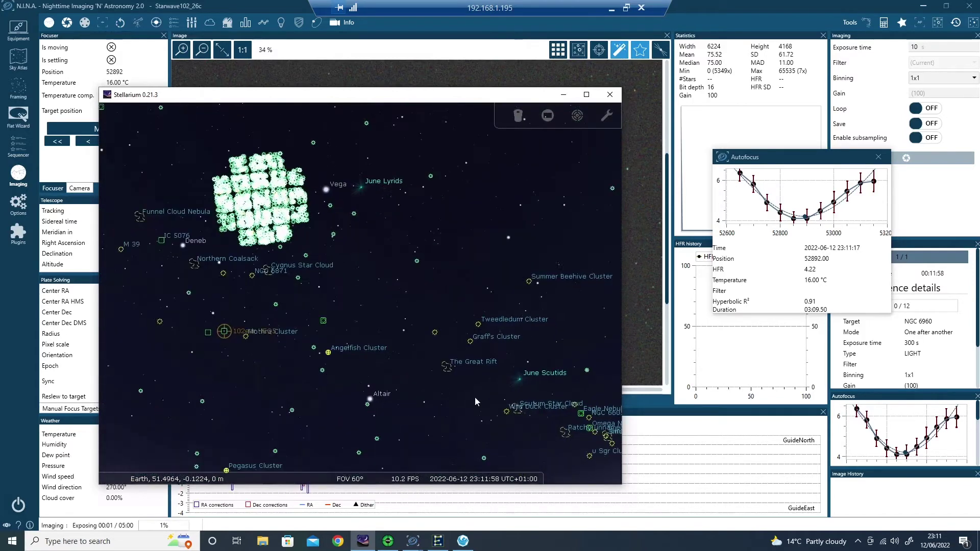
pyautogui.moveTo(474, 397); pyautogui.dragTo(402, 356)
pyautogui.scroll(5, 375, 285)
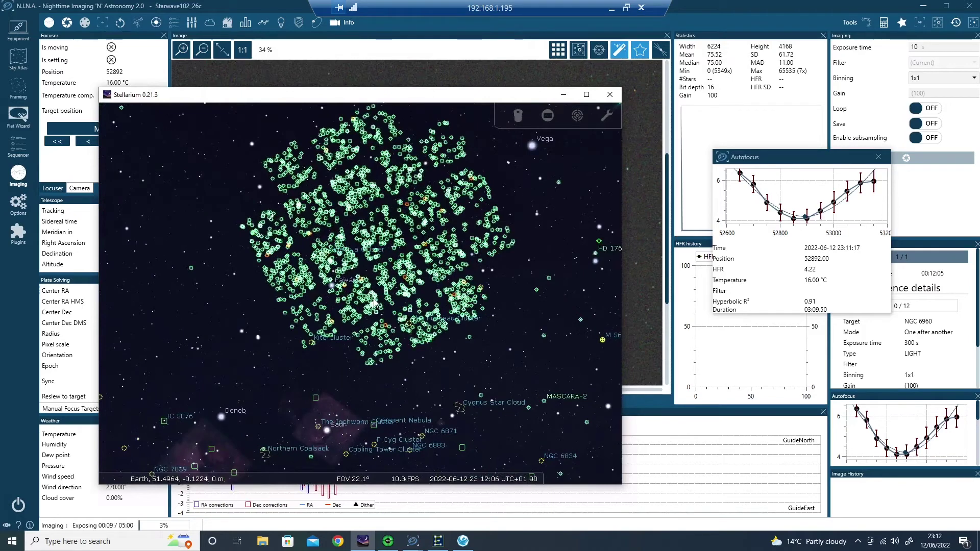
pyautogui.scroll(2, 374, 302)
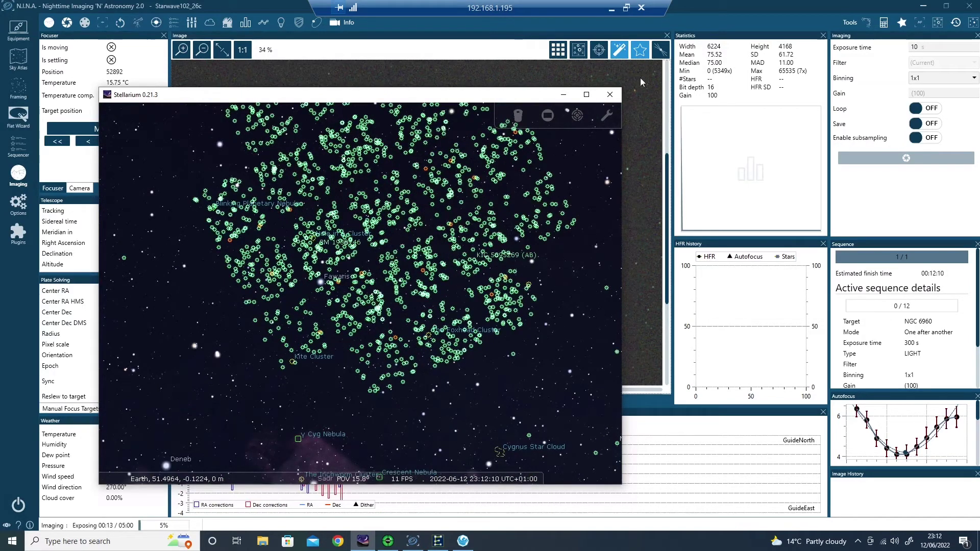
# - Close Stellarium and minimize the PHD2 guiding window
pyautogui.click(610, 94)
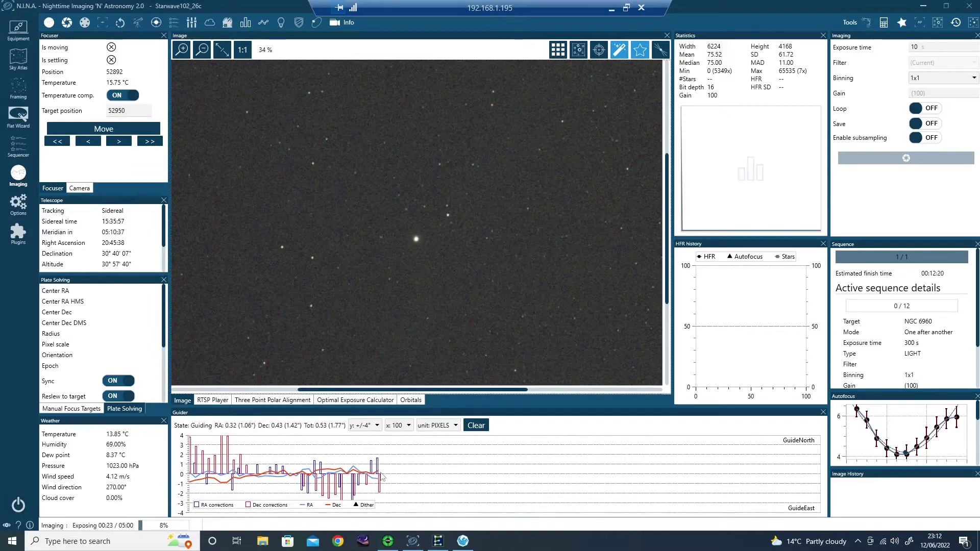
pyautogui.click(388, 541)
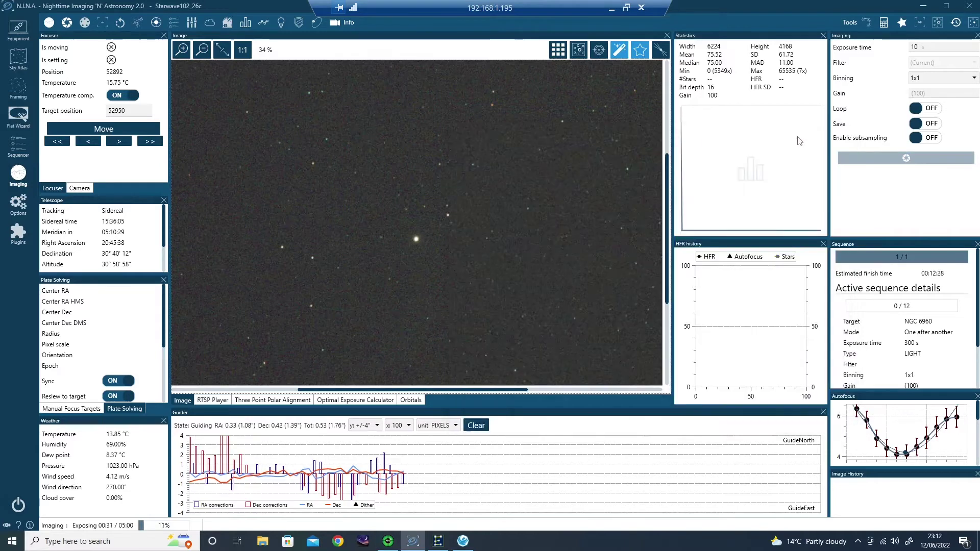
pyautogui.click(792, 133)
# - Zoom the NGC 6960 frame in and out, then focus the Guider graph panel
pyautogui.scroll(-3, 416, 255)
pyautogui.scroll(10, 423, 236)
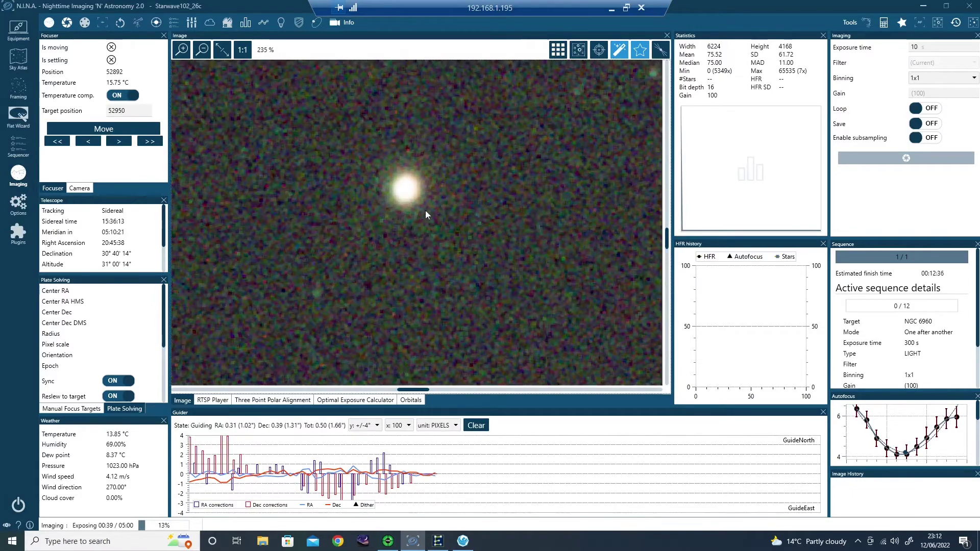
pyautogui.scroll(-5, 438, 273)
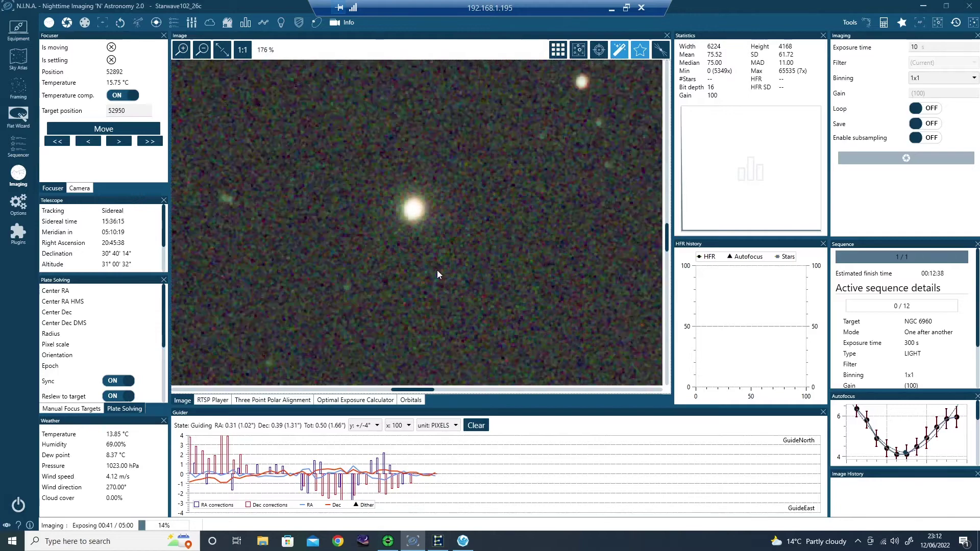
pyautogui.scroll(3, 375, 273)
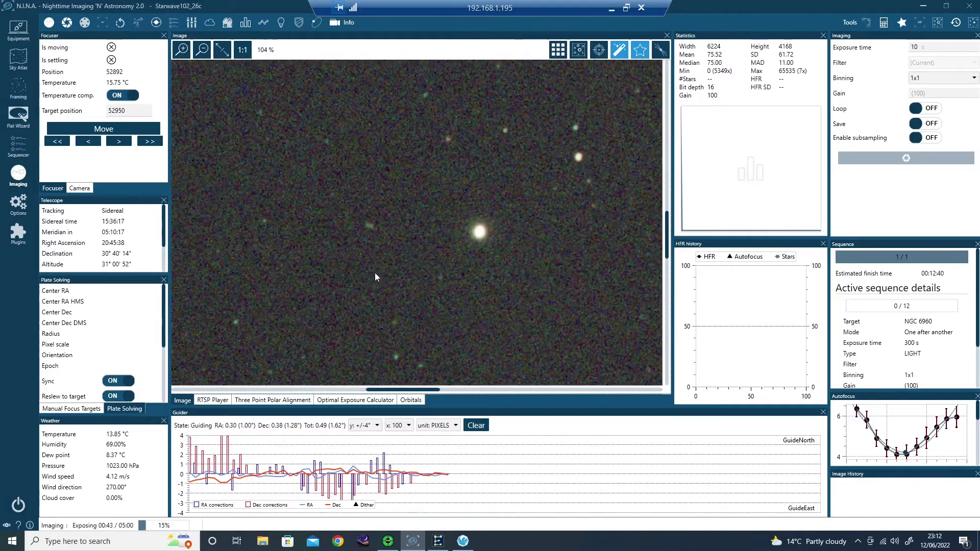
pyautogui.scroll(-5, 376, 271)
pyautogui.scroll(-2, 377, 268)
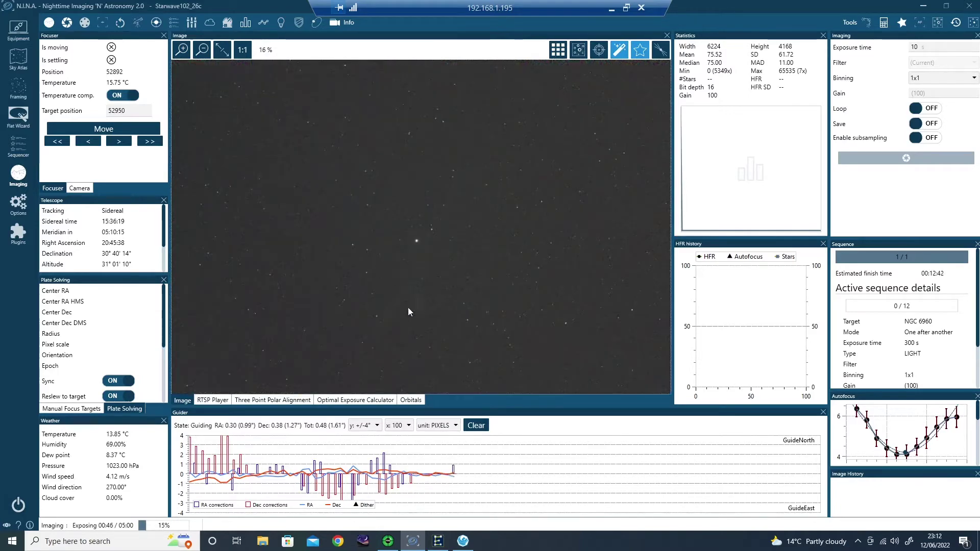
pyautogui.click(316, 412)
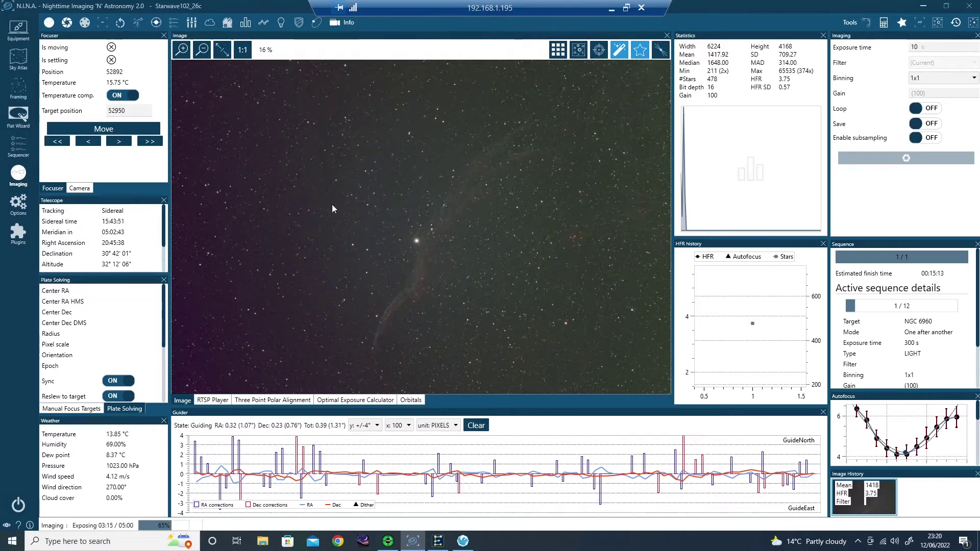
pyautogui.scroll(10, 399, 284)
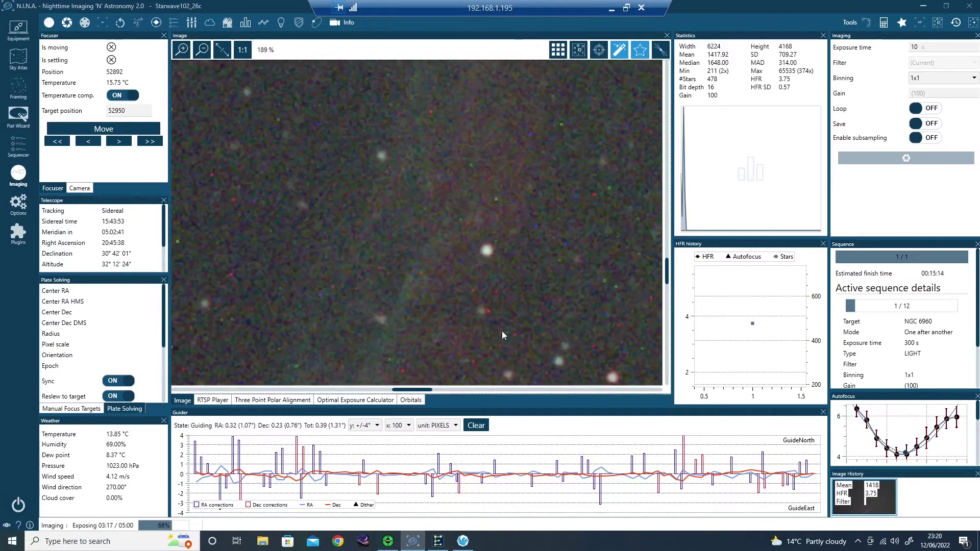
pyautogui.scroll(-5, 453, 321)
pyautogui.moveTo(482, 297); pyautogui.dragTo(500, 108)
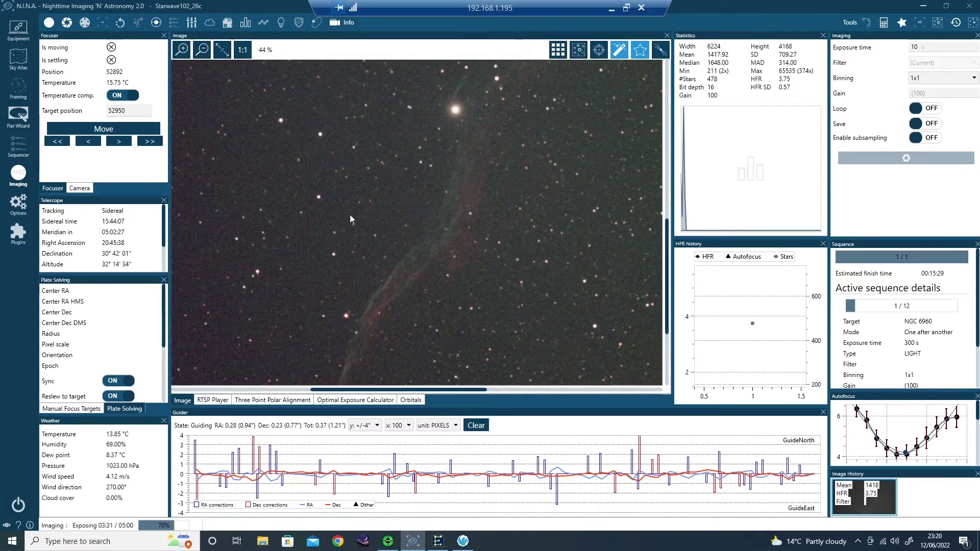
pyautogui.scroll(-3, 509, 306)
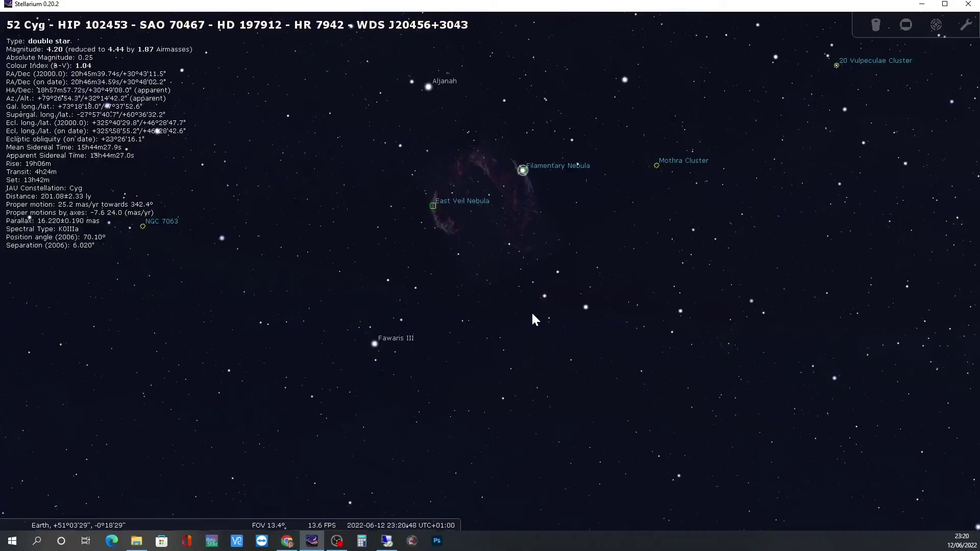
# - Zoom out and search 'crescent nebula' to centre the view on NGC 6888
pyautogui.scroll(-2, 532, 312)
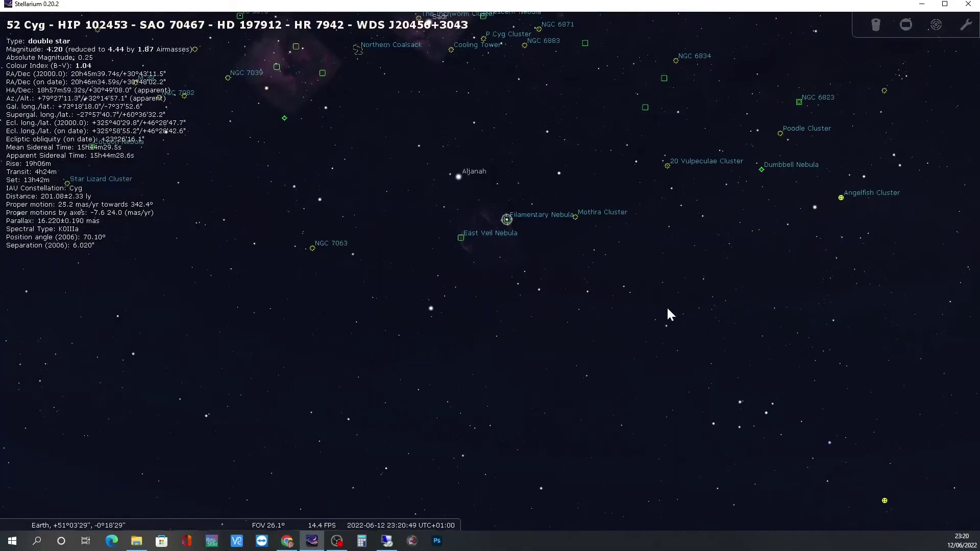
pyautogui.scroll(-3, 666, 305)
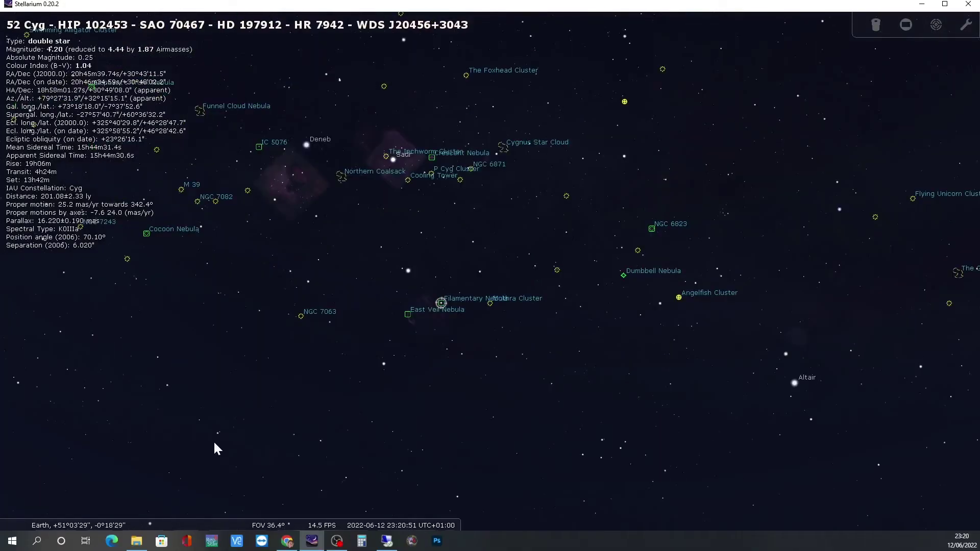
pyautogui.moveTo(15, 352)
pyautogui.click(24, 389)
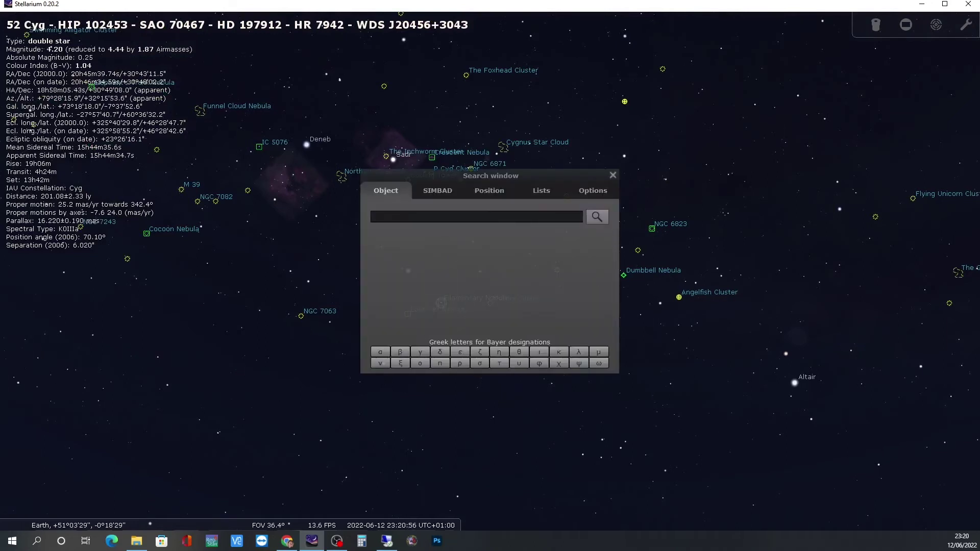
pyautogui.write('cre')
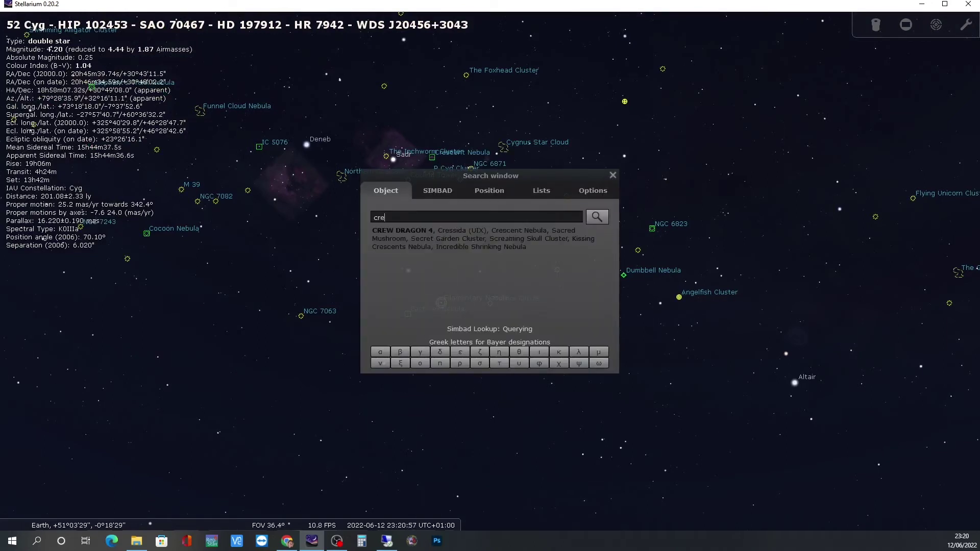
pyautogui.write('sc')
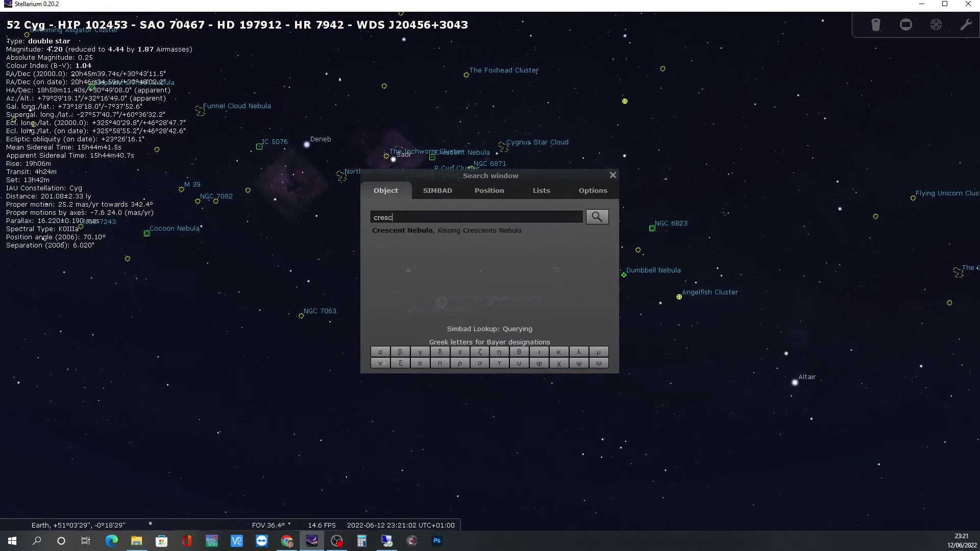
pyautogui.write('ent nebula')
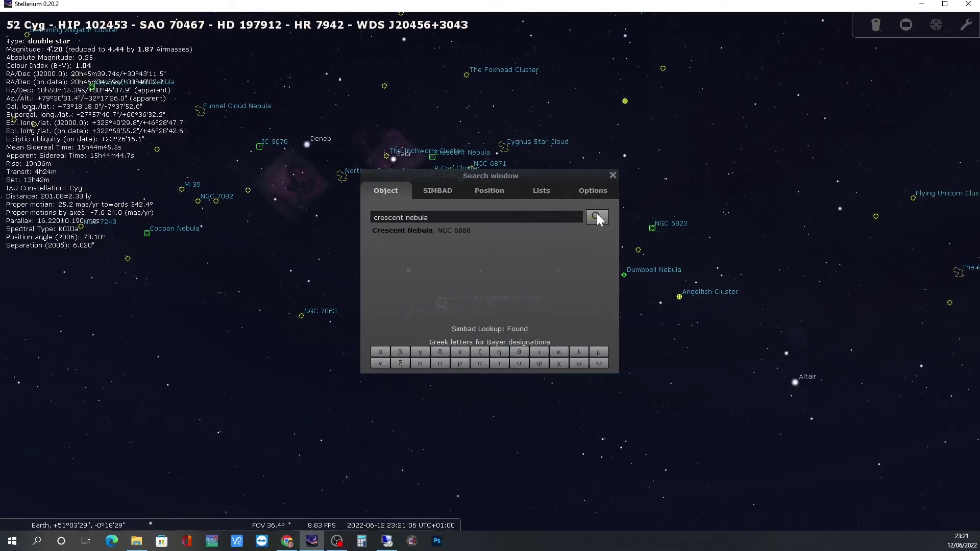
pyautogui.click(598, 214)
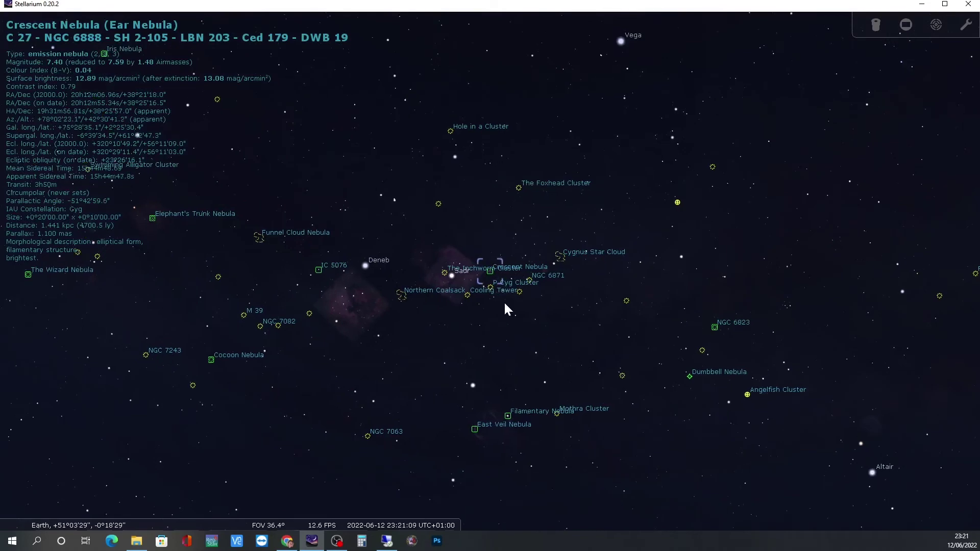
# - Zoom in, clear the selection, and reselect the Crescent Nebula to list its details
pyautogui.scroll(5, 504, 301)
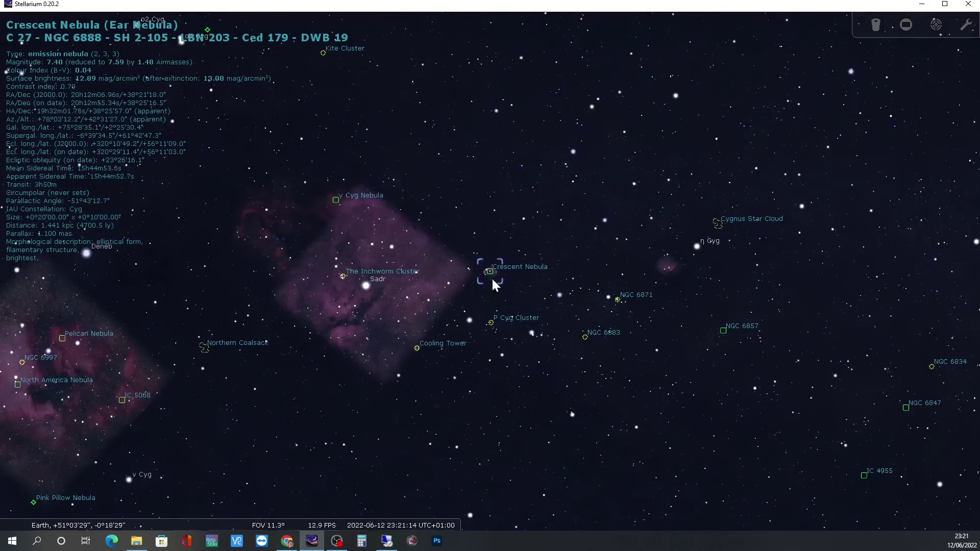
pyautogui.scroll(4, 492, 280)
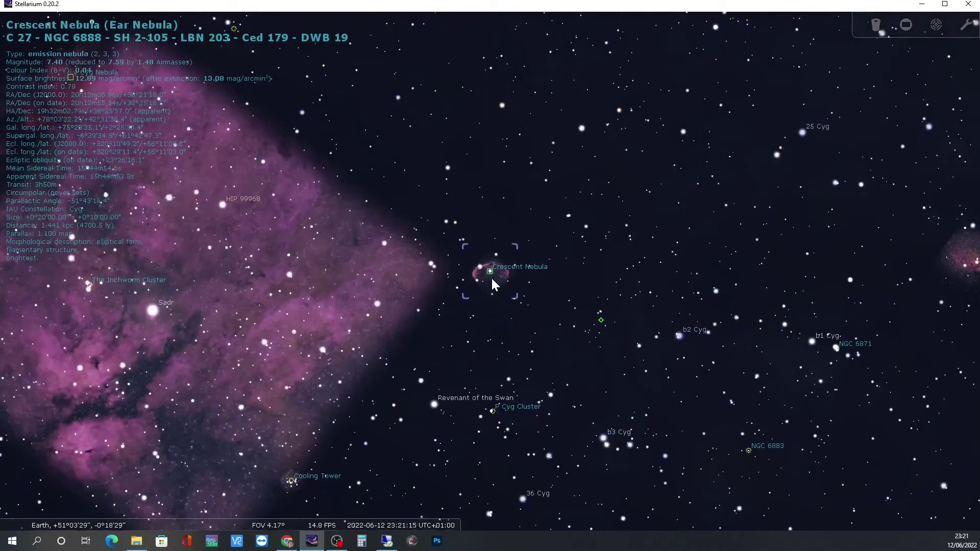
pyautogui.scroll(4, 493, 279)
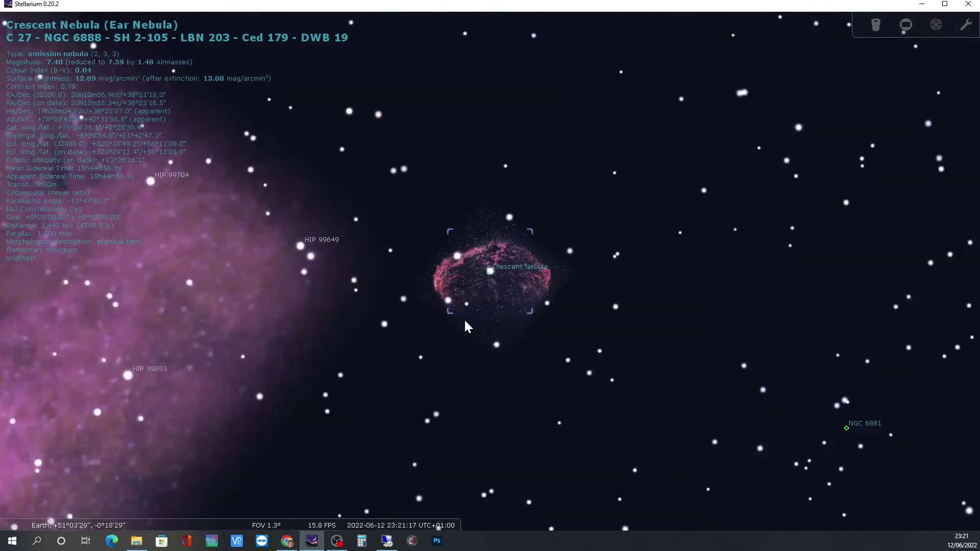
pyautogui.rightClick(650, 309)
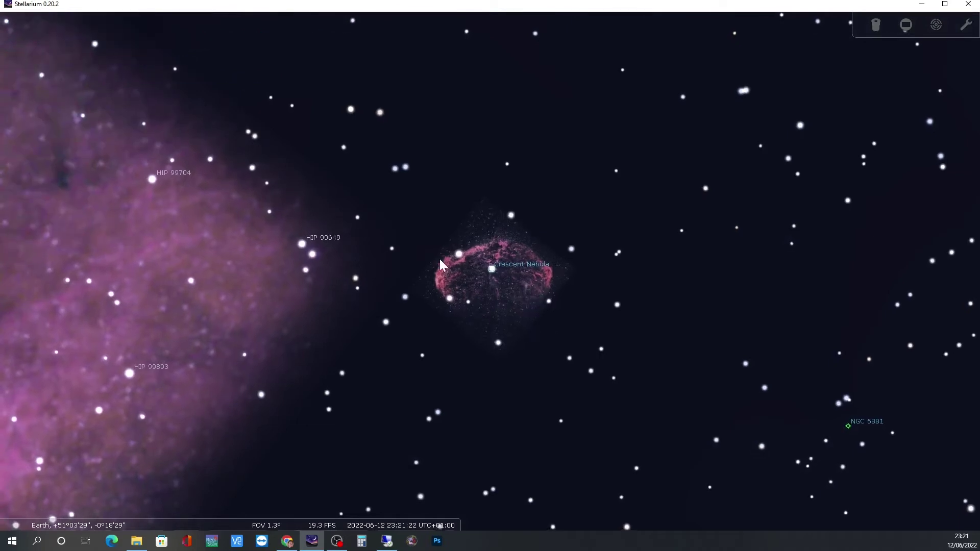
pyautogui.scroll(2, 537, 227)
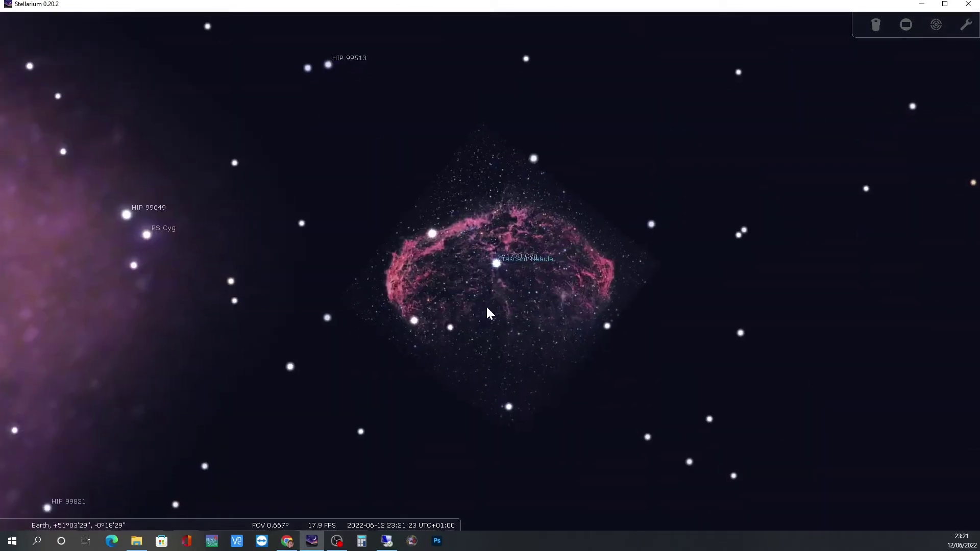
pyautogui.scroll(-3, 486, 296)
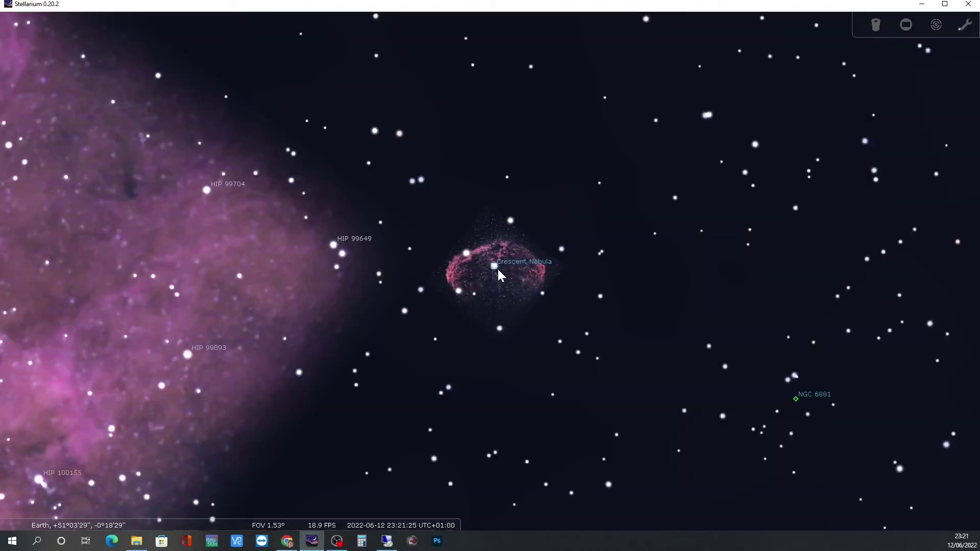
pyautogui.click(498, 271)
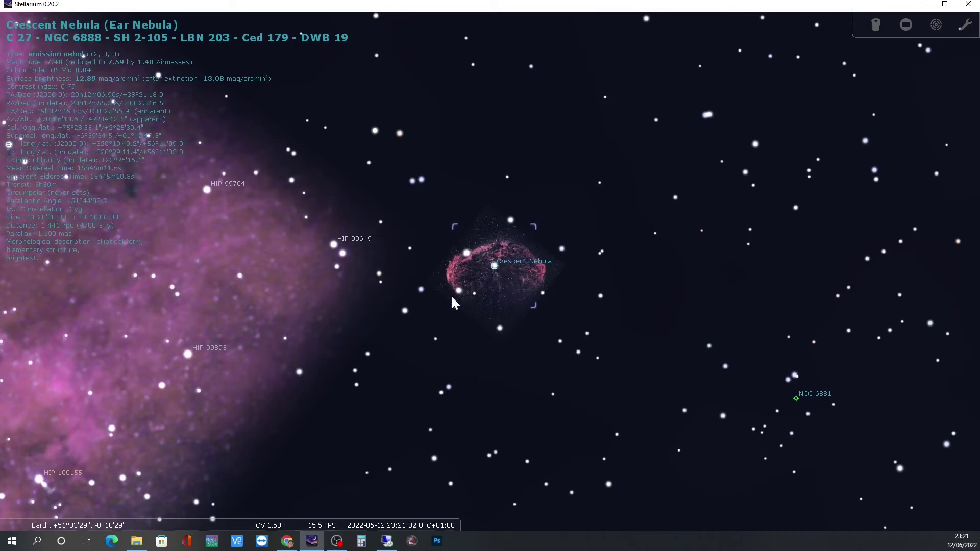
# - Zoom out to about 18.7° and pan to reveal the nearby Cygnus nebulae and clusters
pyautogui.scroll(5, 485, 267)
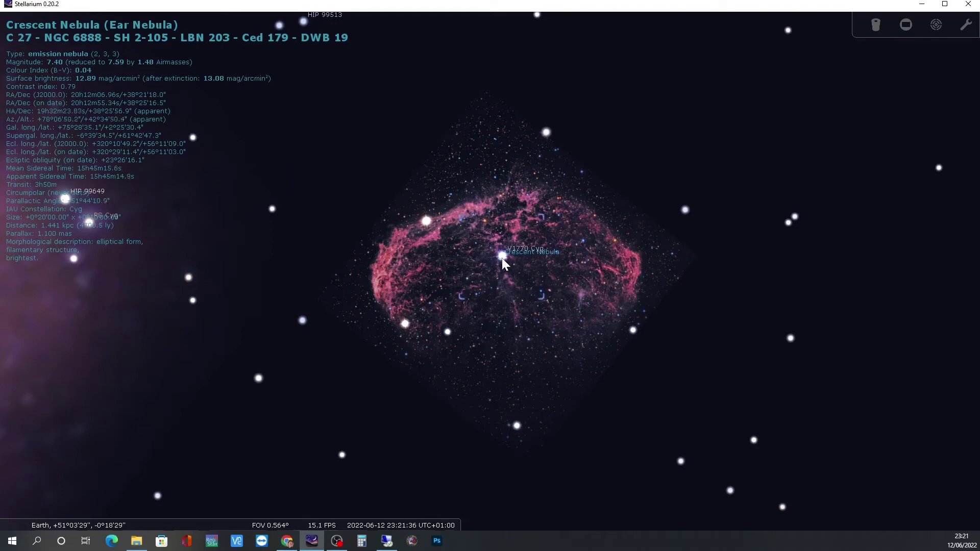
pyautogui.scroll(-5, 485, 306)
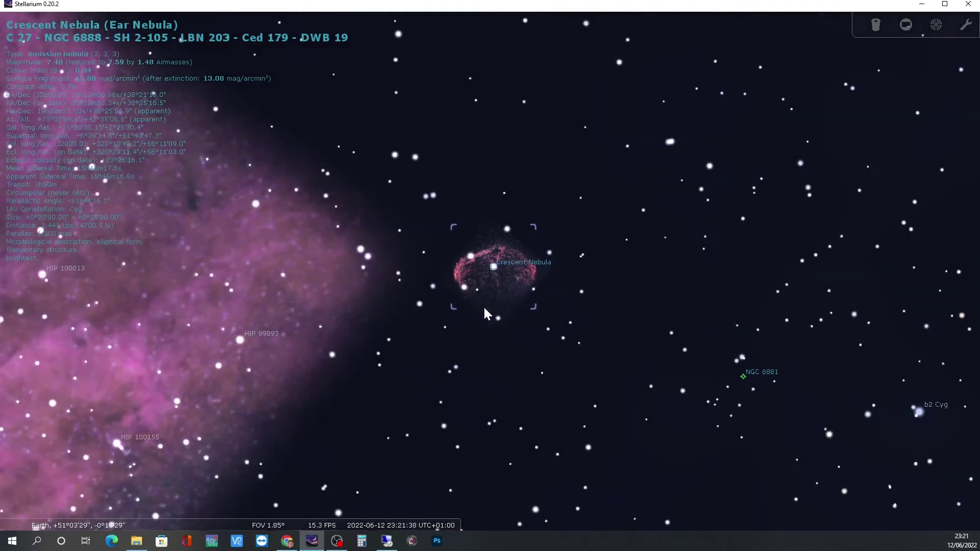
pyautogui.scroll(-5, 483, 305)
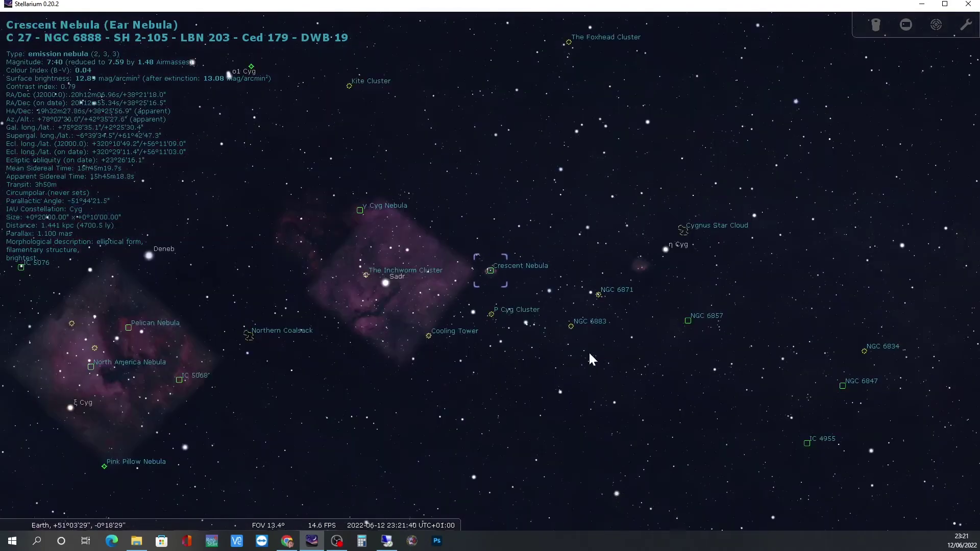
pyautogui.scroll(-2, 593, 360)
pyautogui.moveTo(586, 382); pyautogui.dragTo(548, 329)
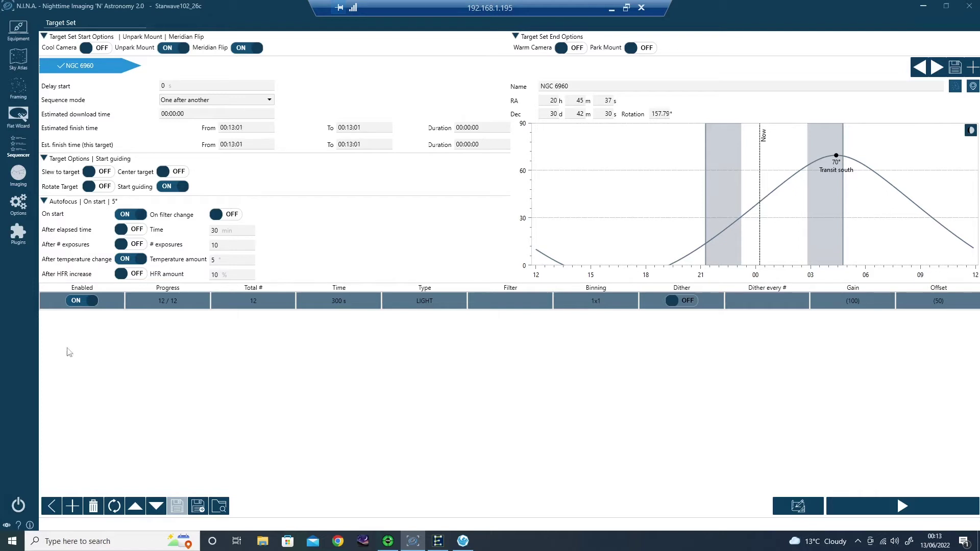
# - Switch N.I.N.A. from the sequencer to the Imaging view
pyautogui.click(16, 179)
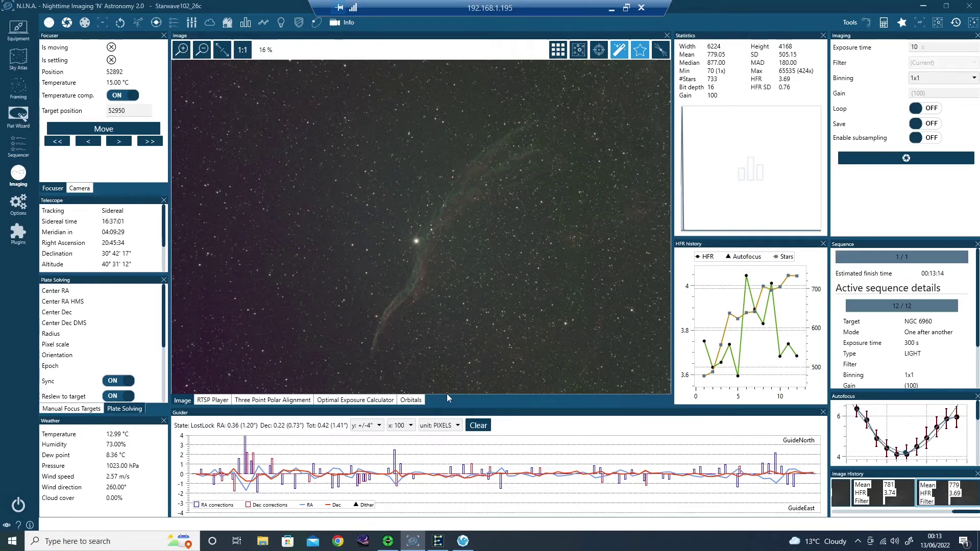
# - Replace the old Veil Nebula search with 'crescent nebula' in Sky Atlas and send it to framing
pyautogui.moveTo(413, 540)
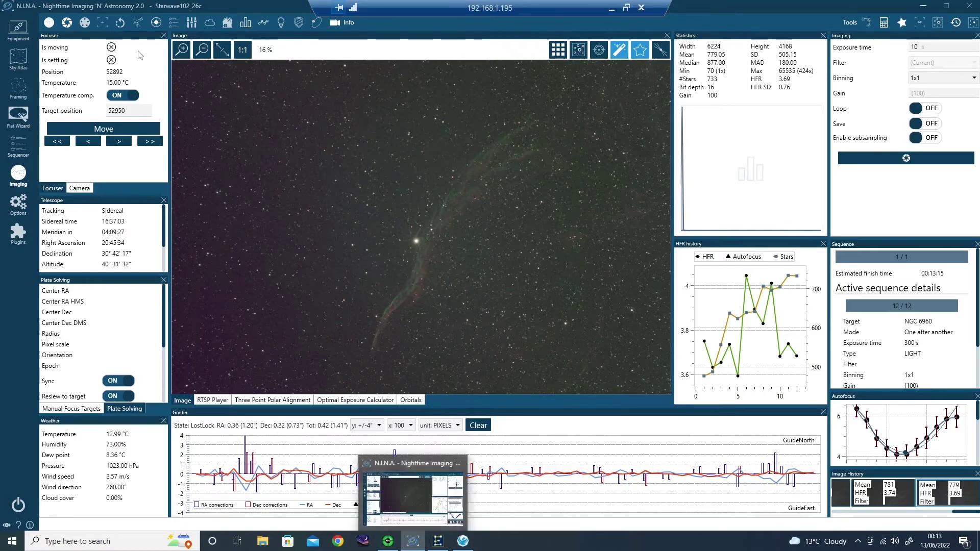
pyautogui.click(19, 61)
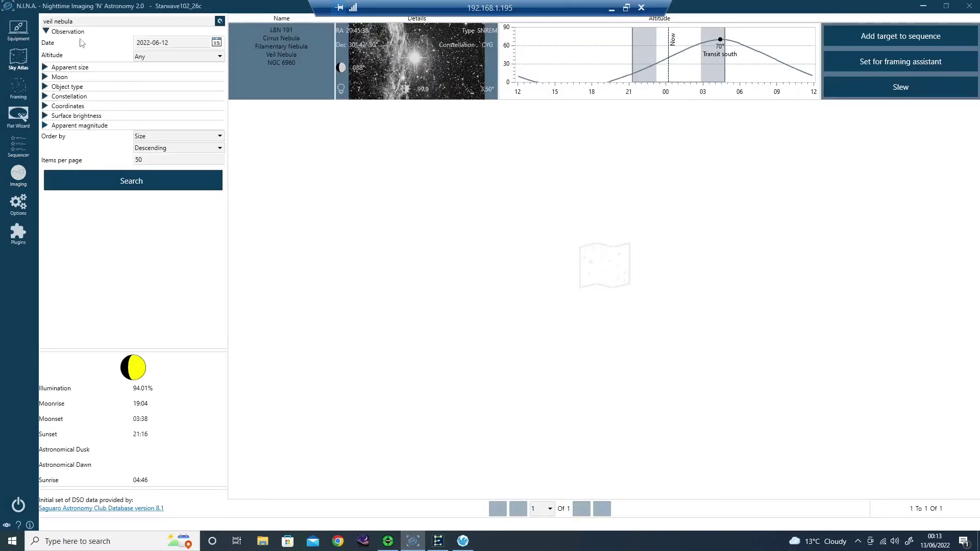
pyautogui.moveTo(76, 22); pyautogui.dragTo(16, 23)
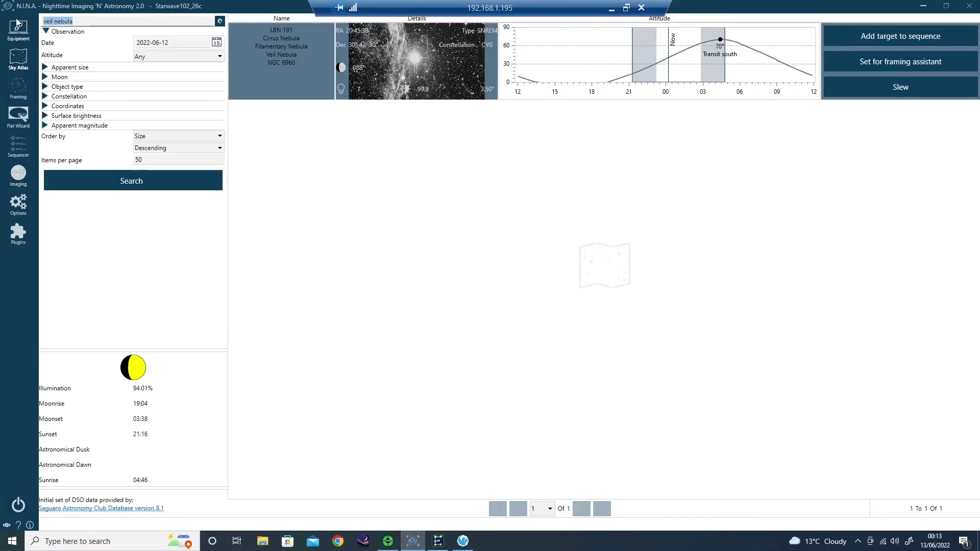
pyautogui.write('cru')
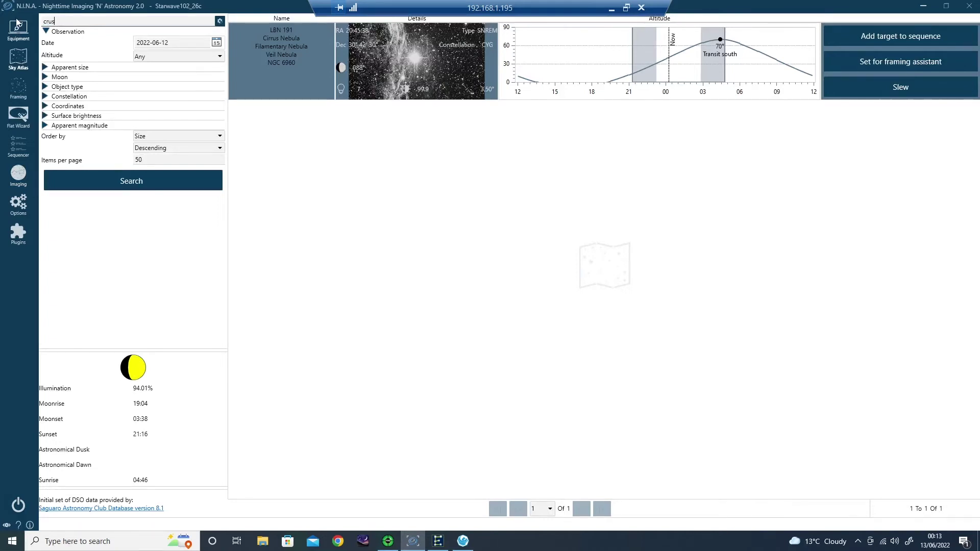
pyautogui.write('s')
pyautogui.press('BackSpace')
pyautogui.press('BackSpace')
pyautogui.press('BackSpace')
pyautogui.write('rescent nebula')
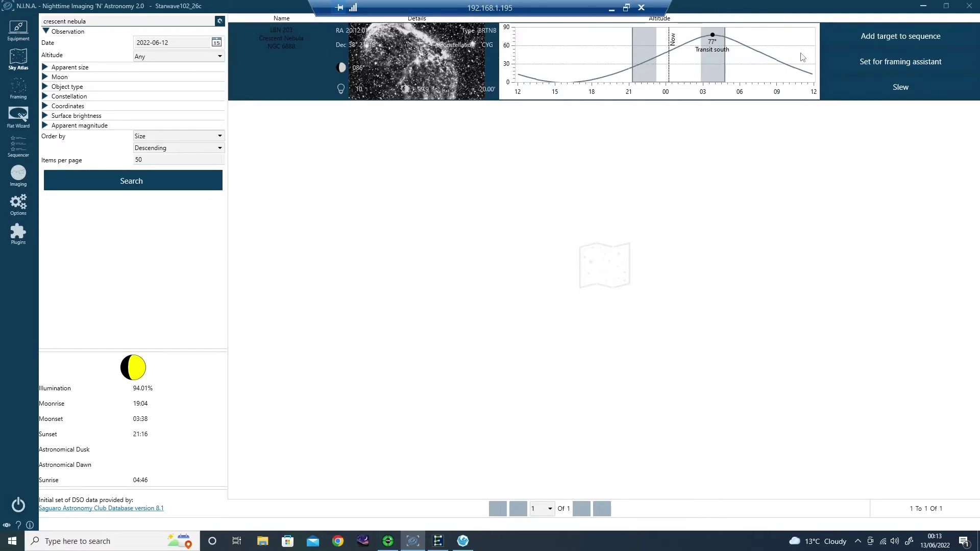
pyautogui.click(897, 65)
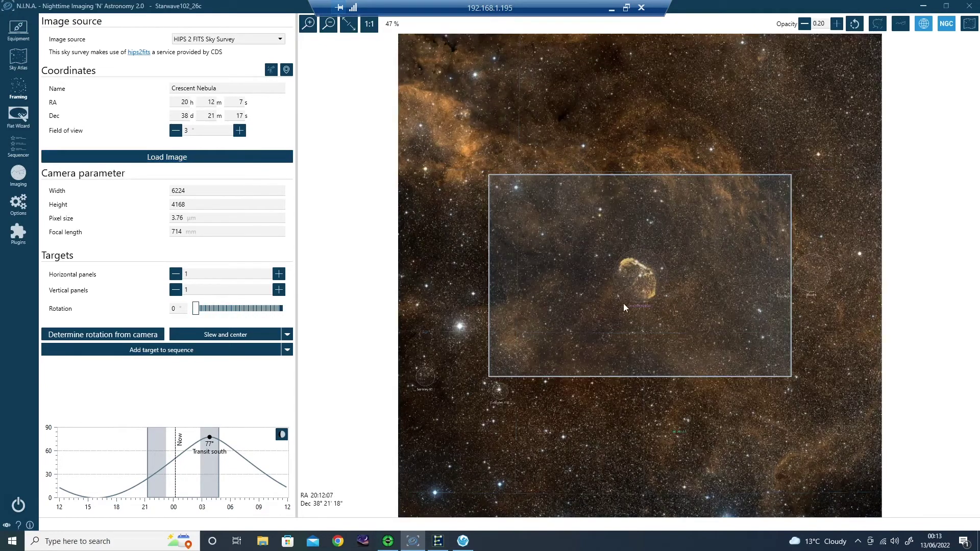
# - Slew and centre on the Crescent Nebula, watching the mount on the RTSP Player stream
pyautogui.click(224, 336)
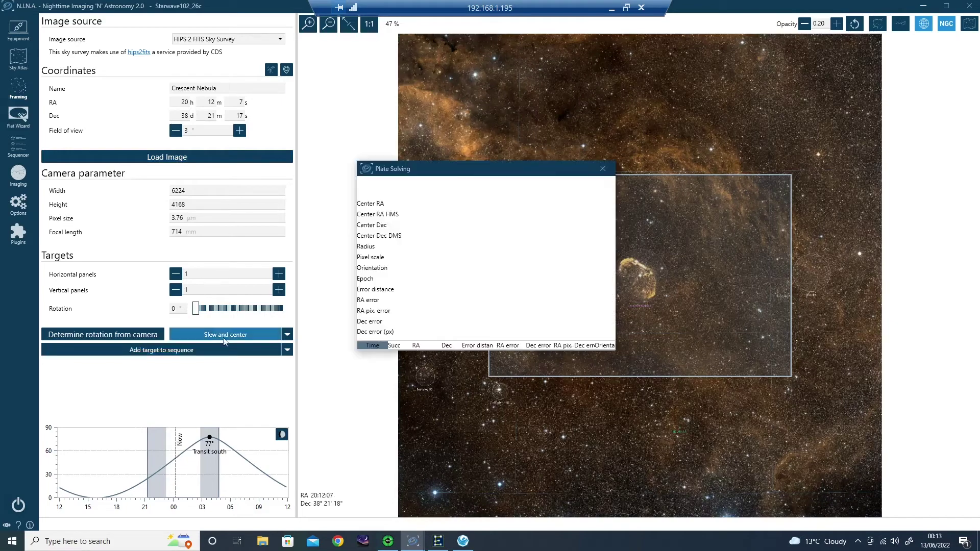
pyautogui.click(17, 185)
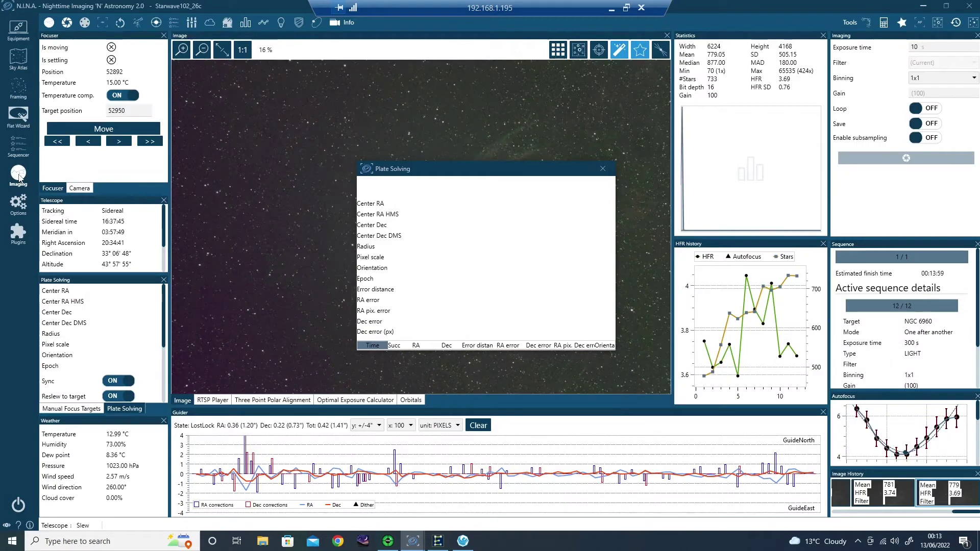
pyautogui.moveTo(480, 179); pyautogui.dragTo(791, 104)
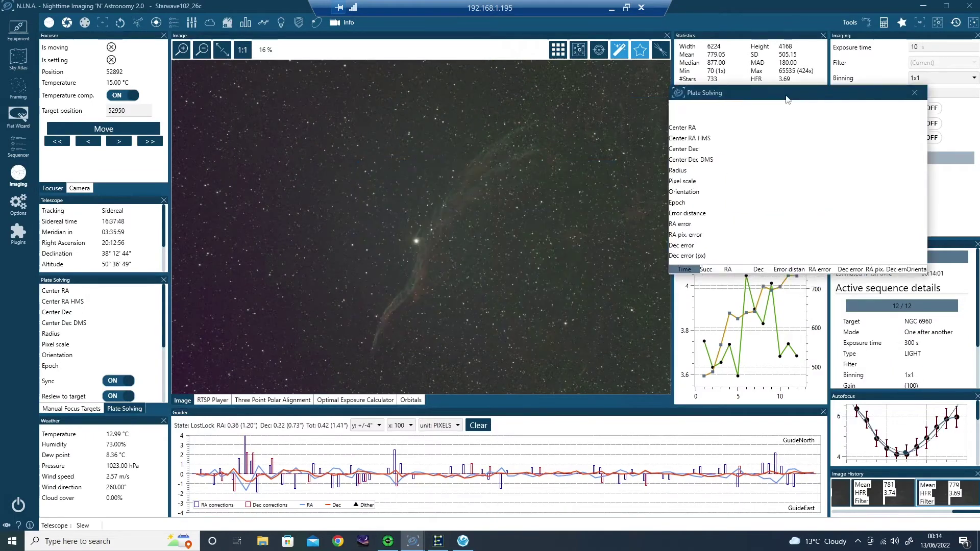
pyautogui.click(205, 401)
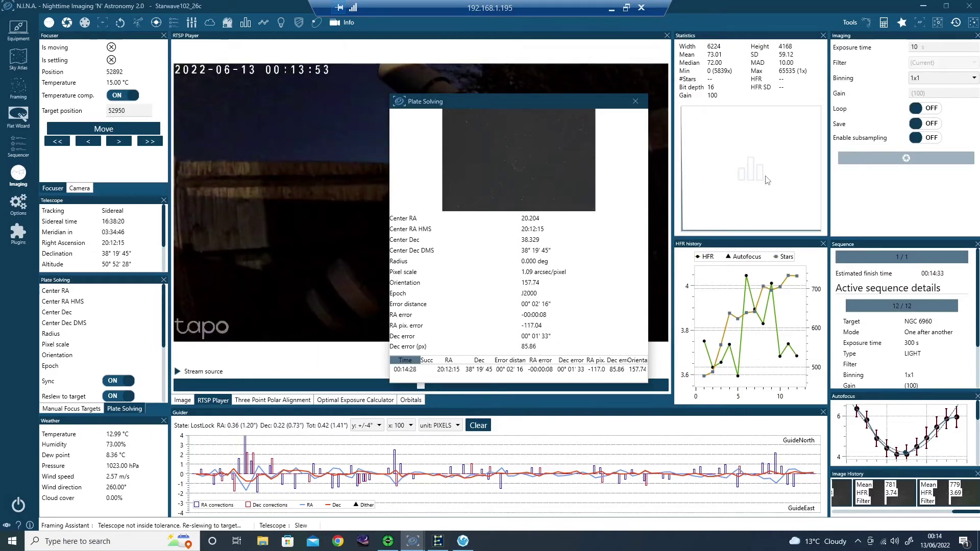
# - Move the Plate Solving results aside while the re-slew centres the Crescent Nebula
pyautogui.moveTo(550, 102); pyautogui.dragTo(861, 68)
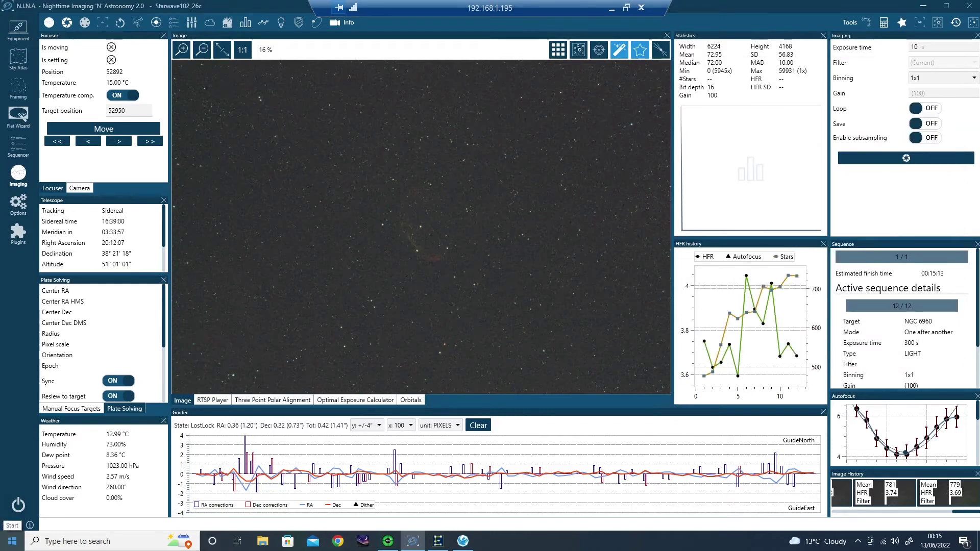
# - Switch to Stellarium and pan and zoom the sky to bring Sadr and Deneb into view
pyautogui.hotkey('alt', 'Tab')
pyautogui.moveTo(492, 154); pyautogui.dragTo(483, 465)
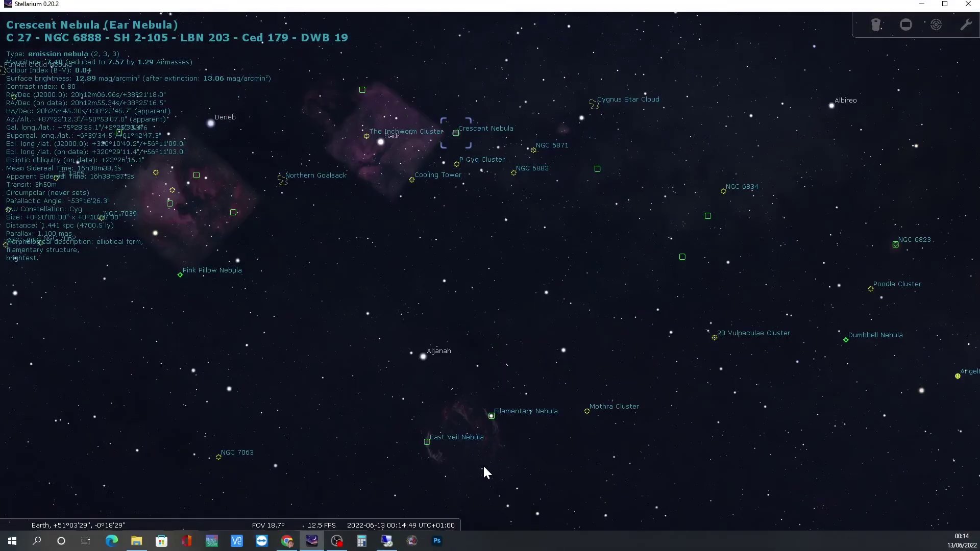
pyautogui.scroll(2, 514, 281)
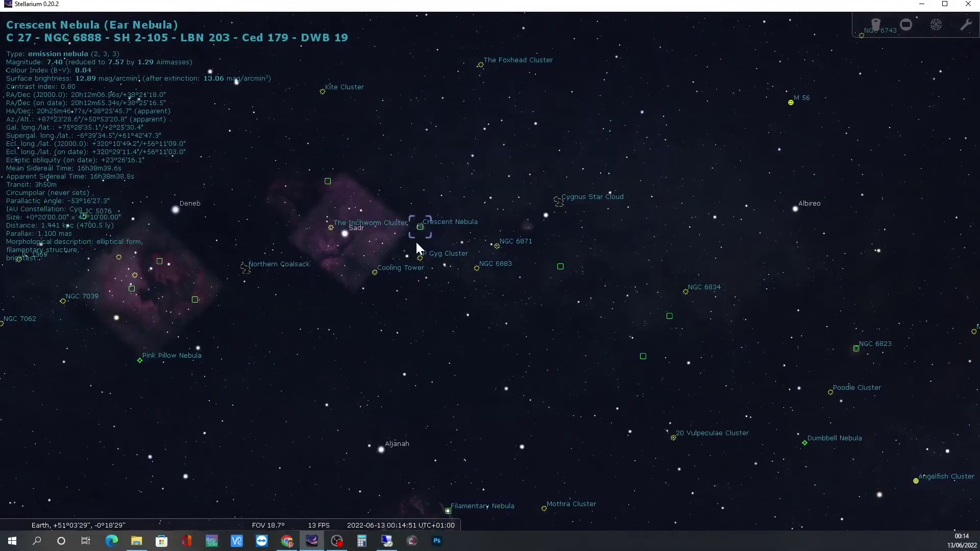
pyautogui.scroll(4, 490, 280)
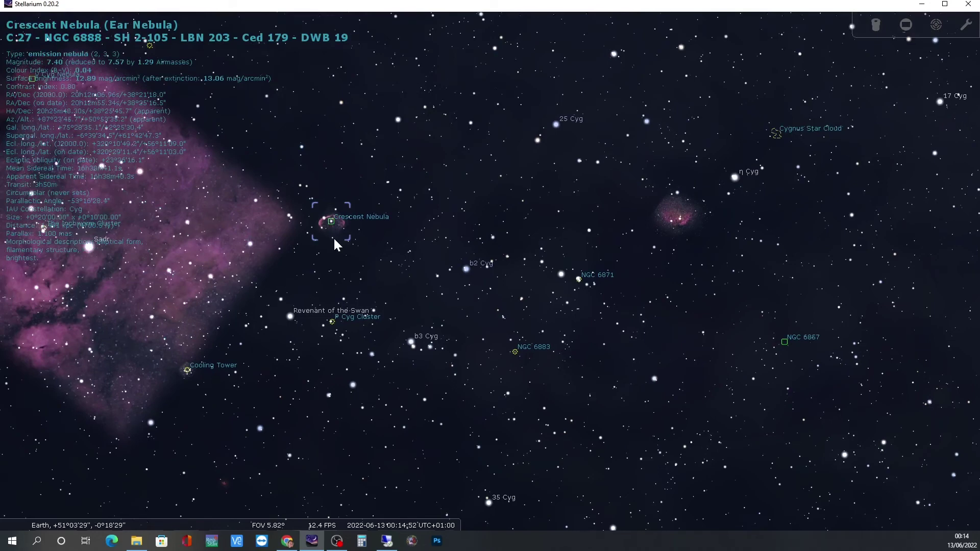
pyautogui.scroll(4, 333, 236)
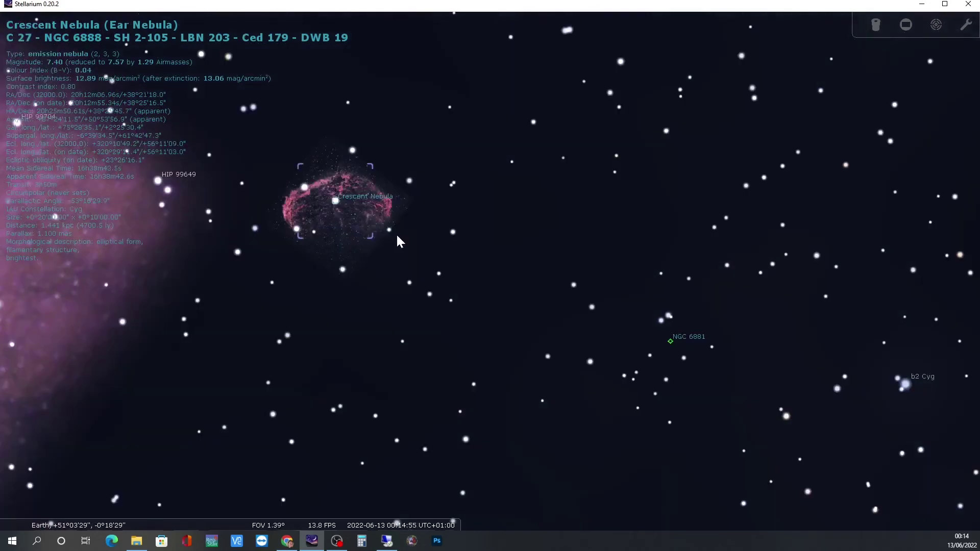
pyautogui.scroll(2, 452, 230)
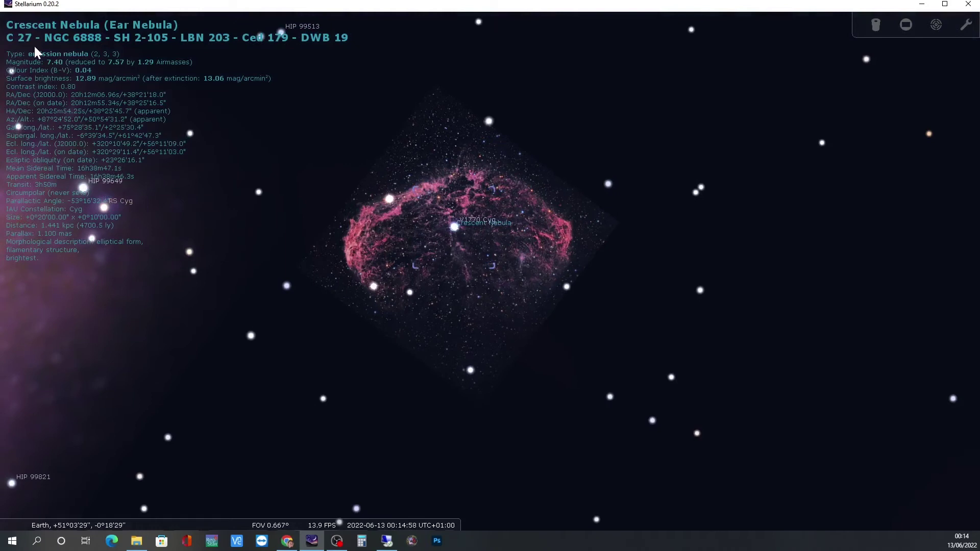
# - Select the Crescent Nebula in Stellarium to show its details
pyautogui.rightClick(471, 228)
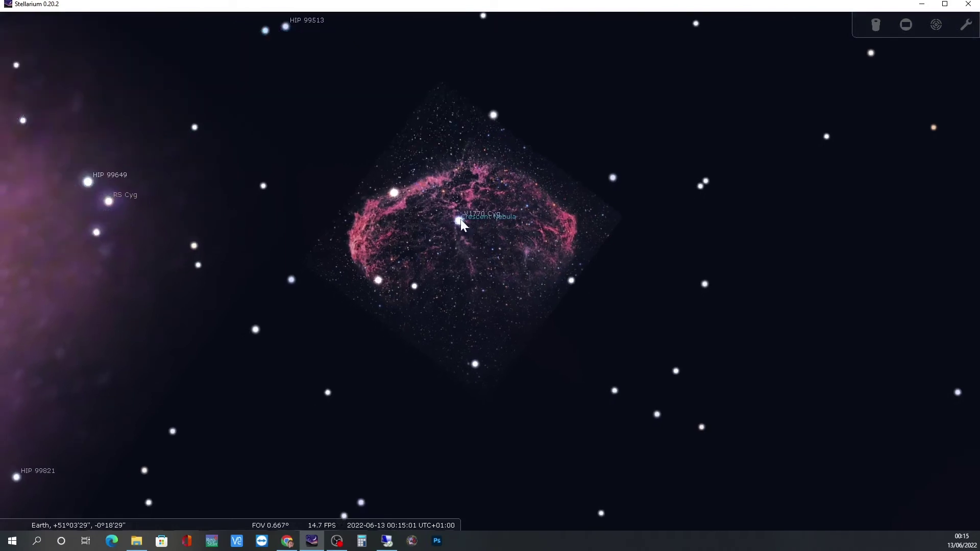
pyautogui.click(461, 219)
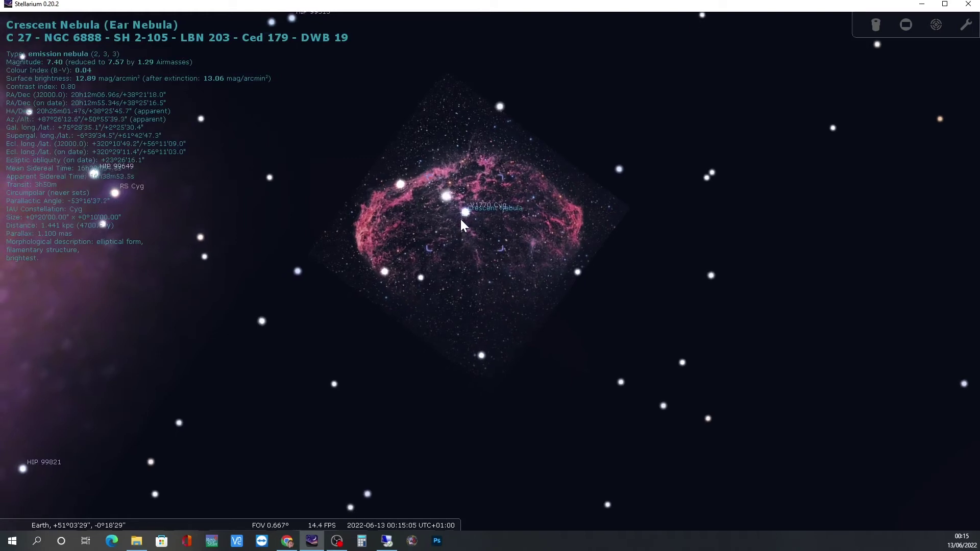
pyautogui.scroll(-3, 411, 347)
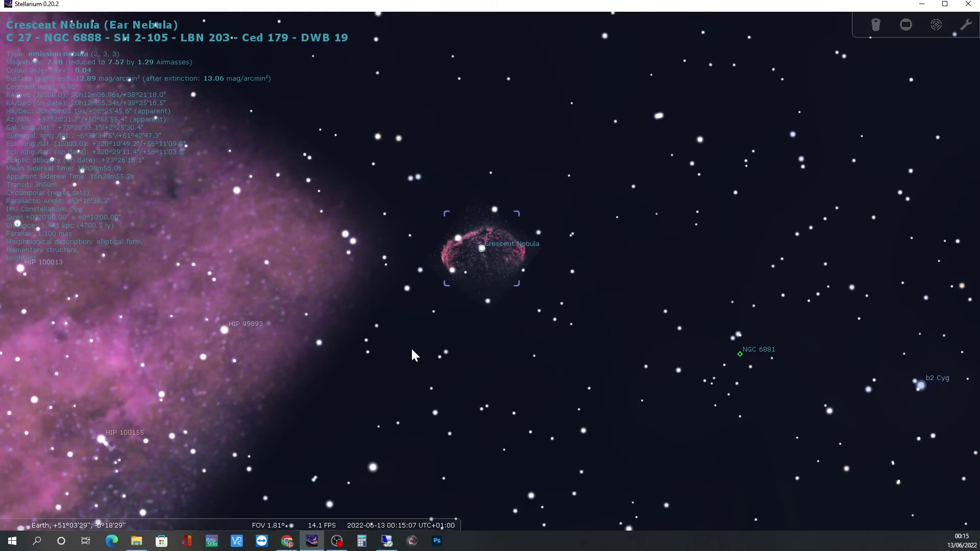
pyautogui.scroll(-3, 541, 255)
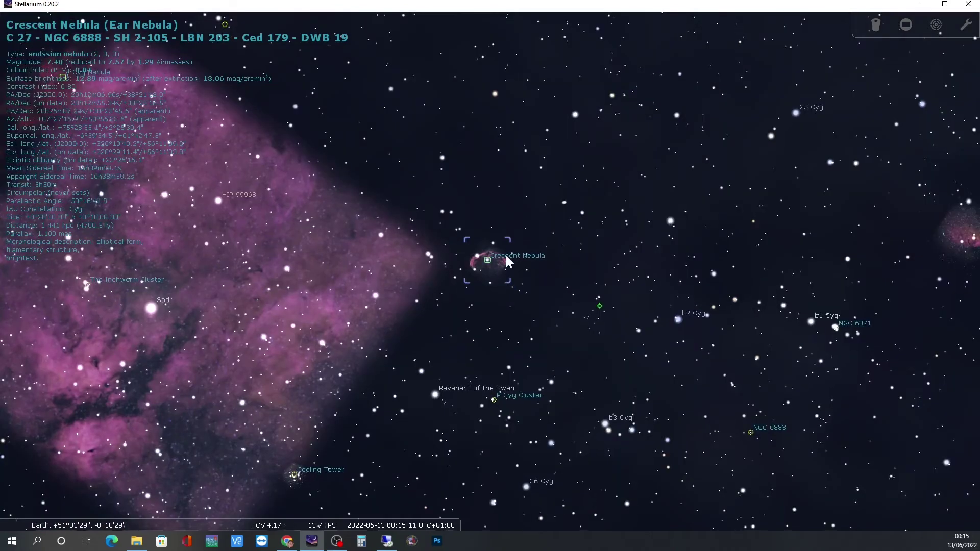
pyautogui.scroll(3, 509, 262)
pyautogui.scroll(2, 449, 279)
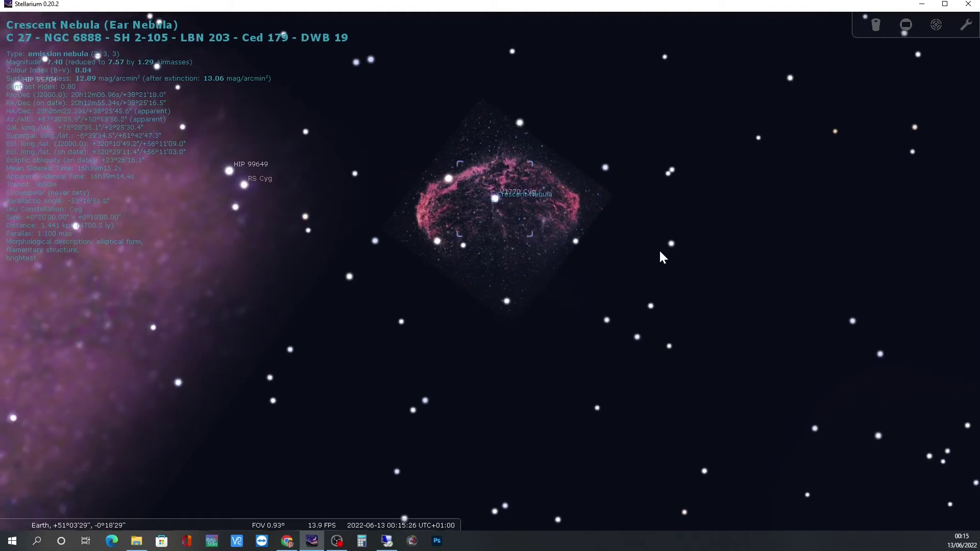
pyautogui.rightClick(499, 199)
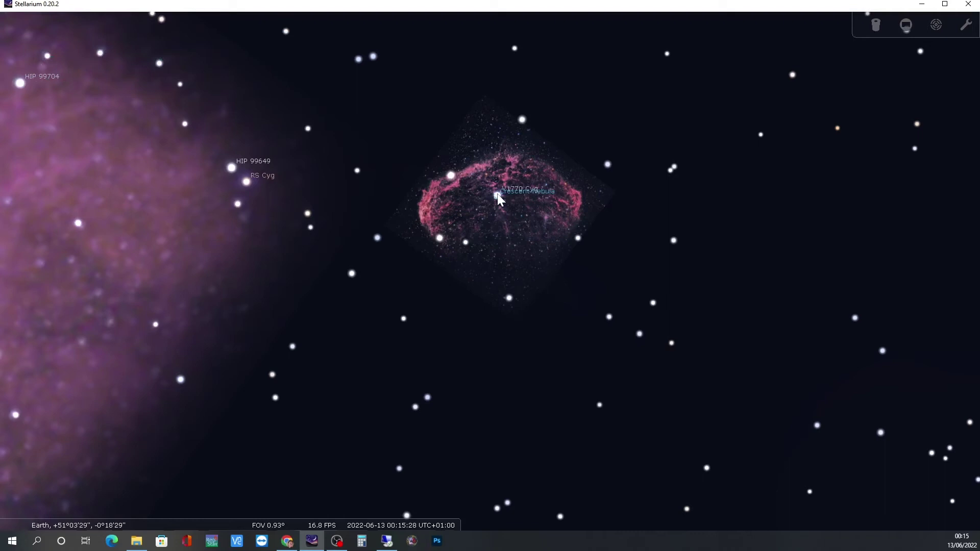
pyautogui.scroll(-2, 498, 197)
pyautogui.click(498, 197)
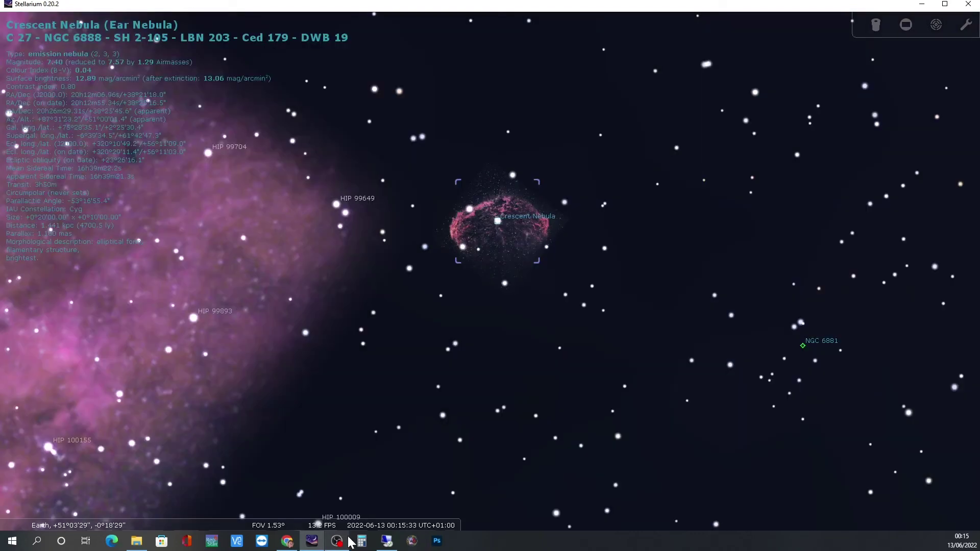
# - Determine the camera rotation in Framing, applying 157.73° to the Crescent Nebula outline
pyautogui.click(350, 540)
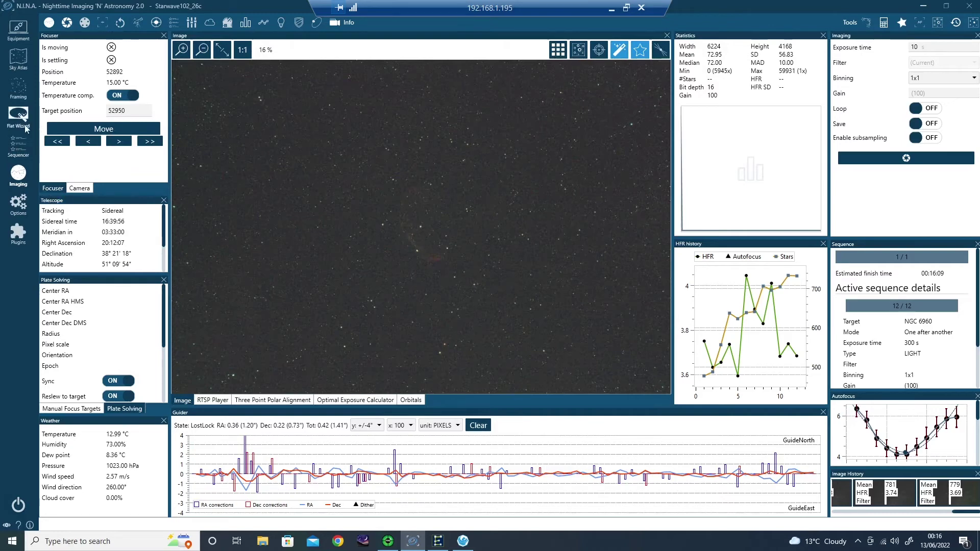
pyautogui.click(18, 89)
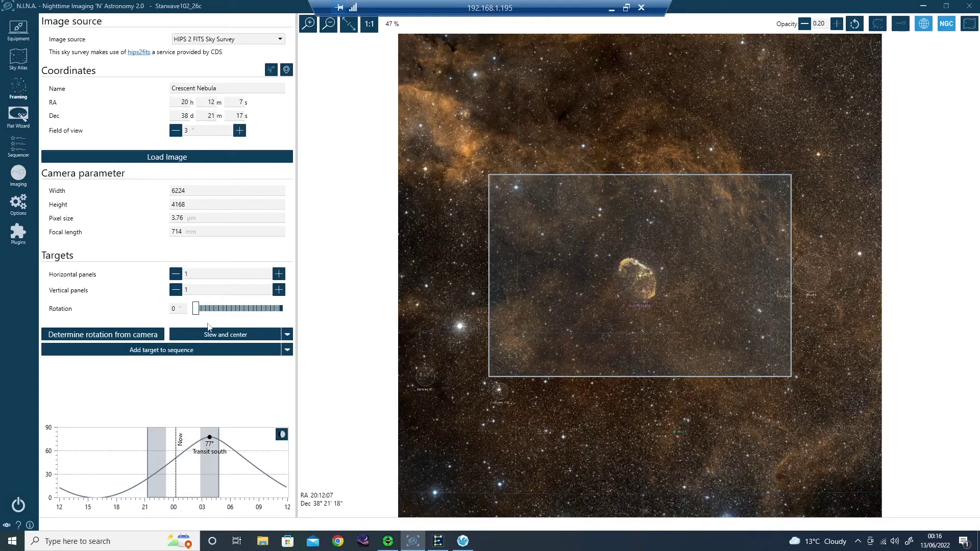
pyautogui.click(148, 337)
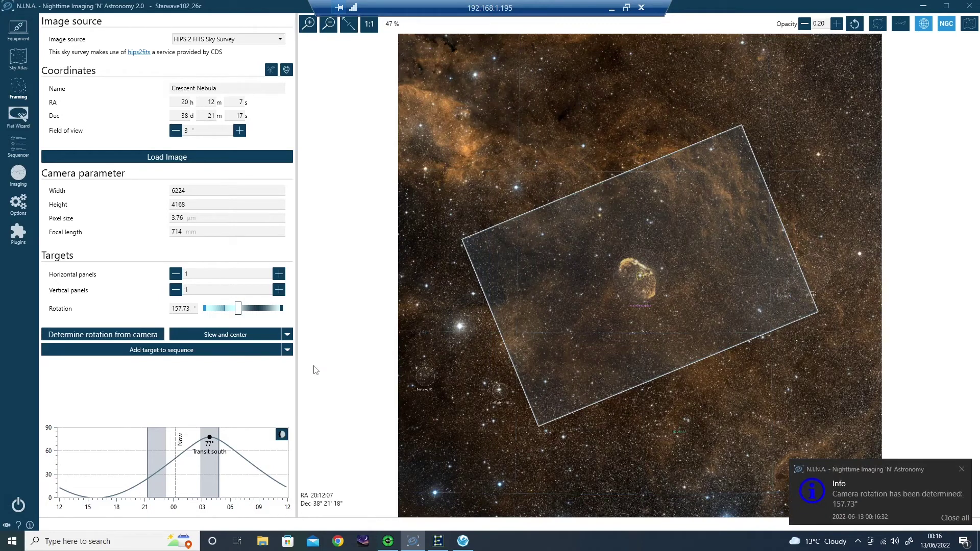
pyautogui.click(961, 470)
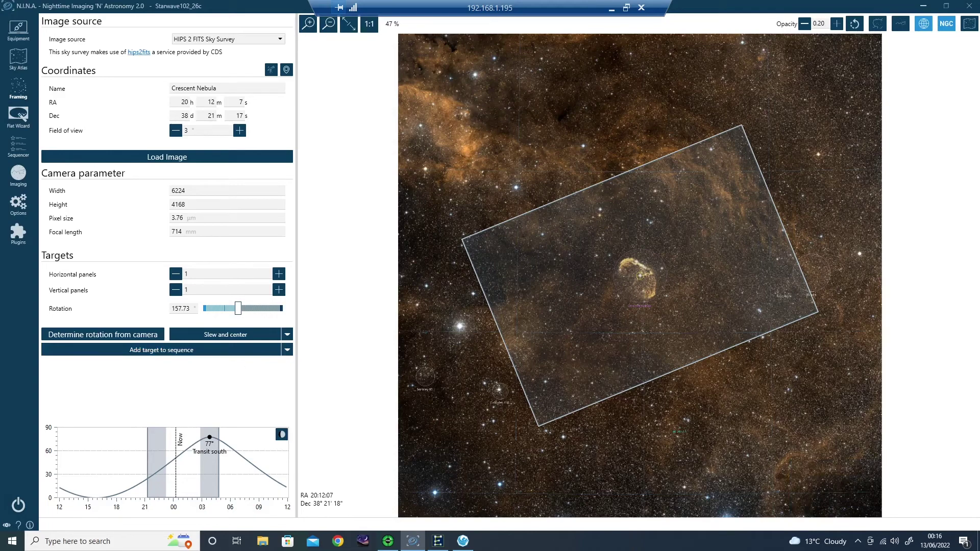
# - Add the Crescent Nebula to the Simple Sequencer with 300 s light exposures, 6 in total
pyautogui.click(138, 357)
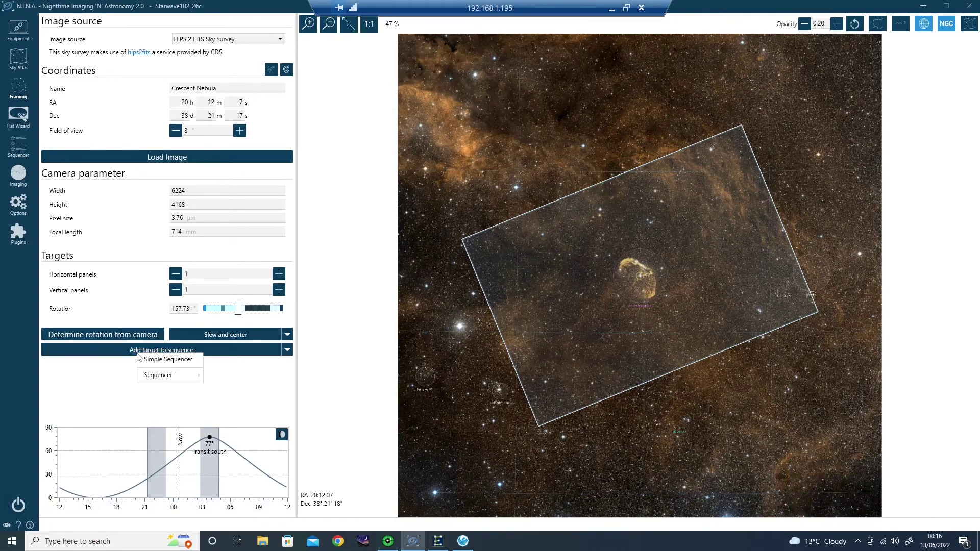
pyautogui.click(166, 357)
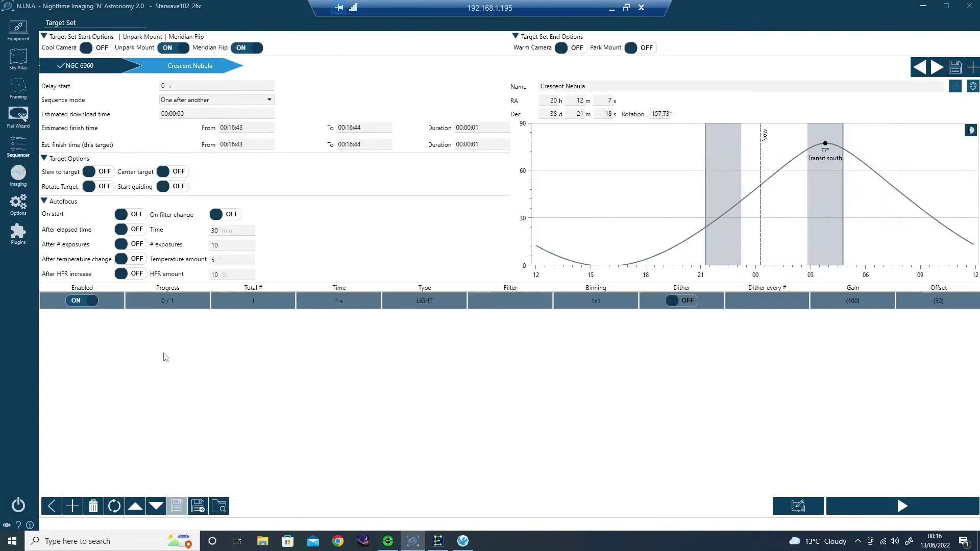
pyautogui.click(339, 304)
pyautogui.doubleClick(321, 301)
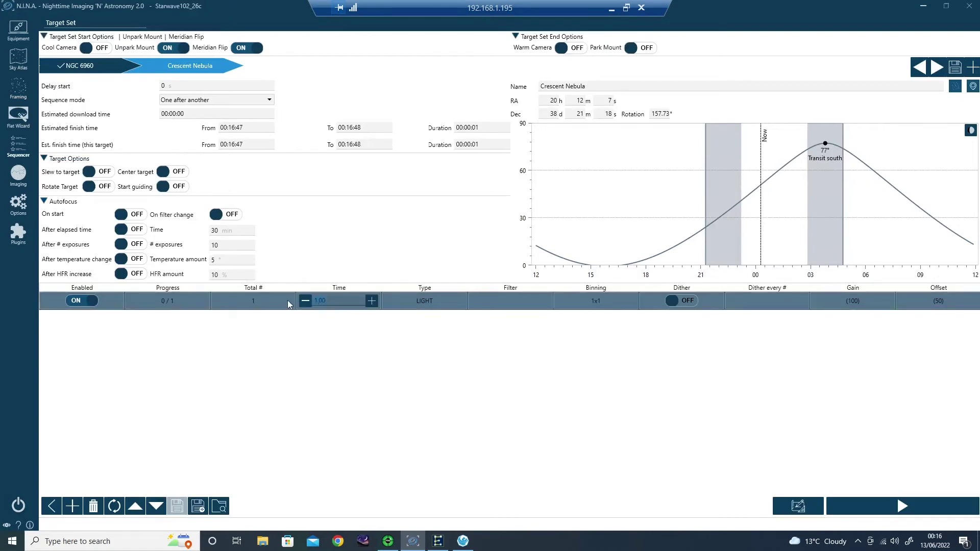
pyautogui.write('300')
pyautogui.click(268, 307)
pyautogui.click(246, 307)
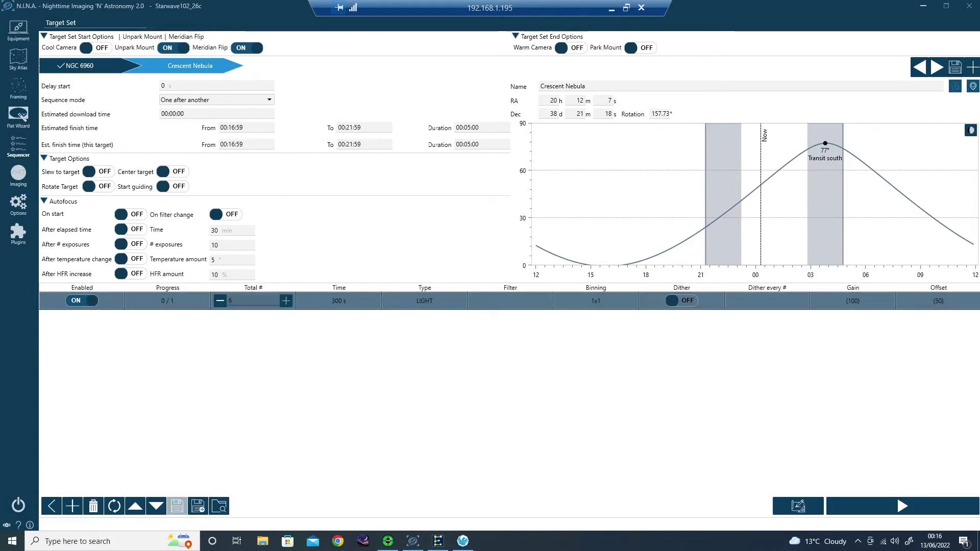
# - Turn on autofocus at start, autofocus after temperature change, and start guiding
pyautogui.click(129, 215)
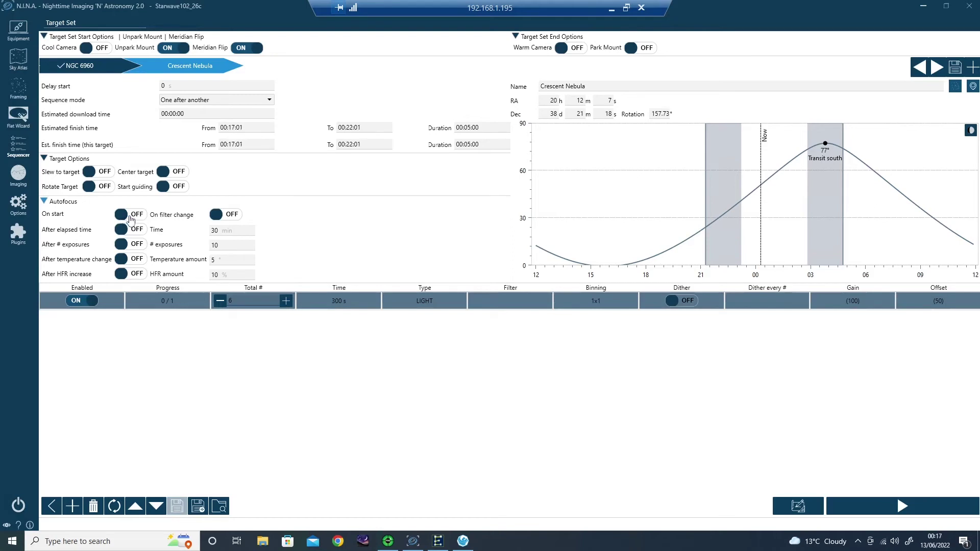
pyautogui.click(133, 259)
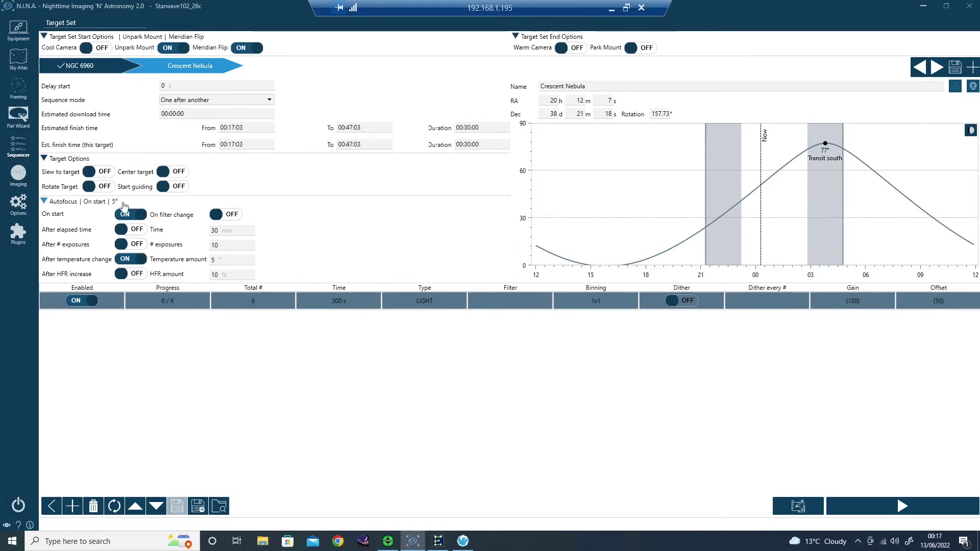
pyautogui.click(167, 187)
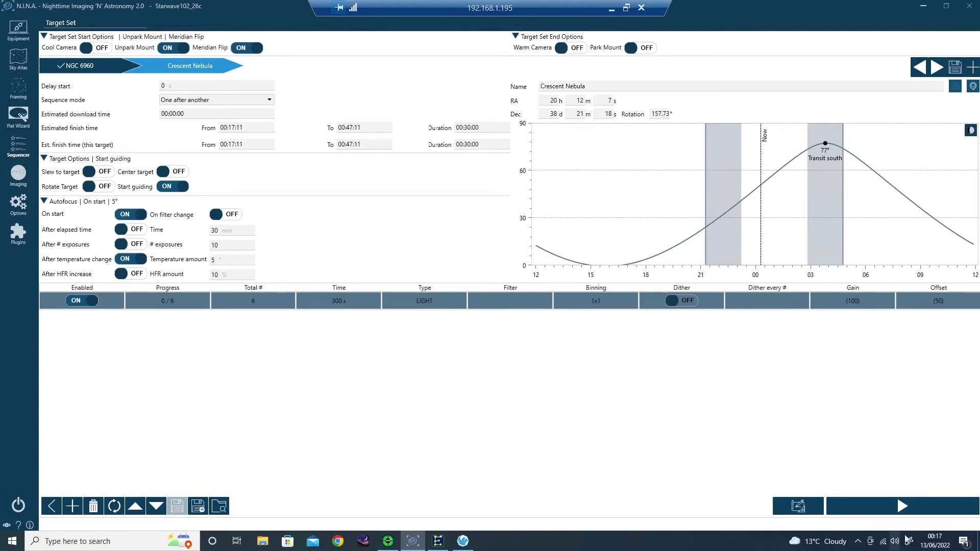
# - Run the Crescent Nebula sequence and check PHD2 guiding before returning to the imaging dashboard
pyautogui.click(909, 514)
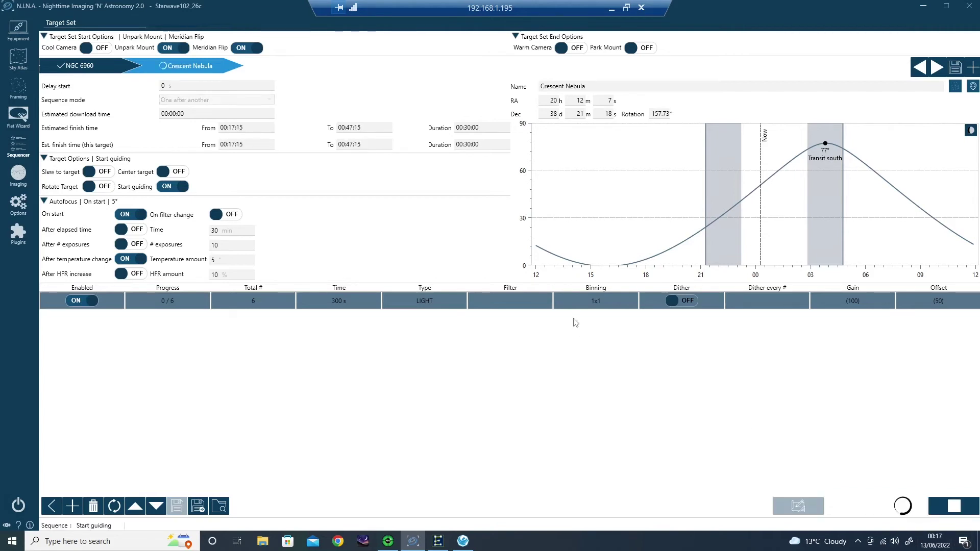
pyautogui.click(388, 541)
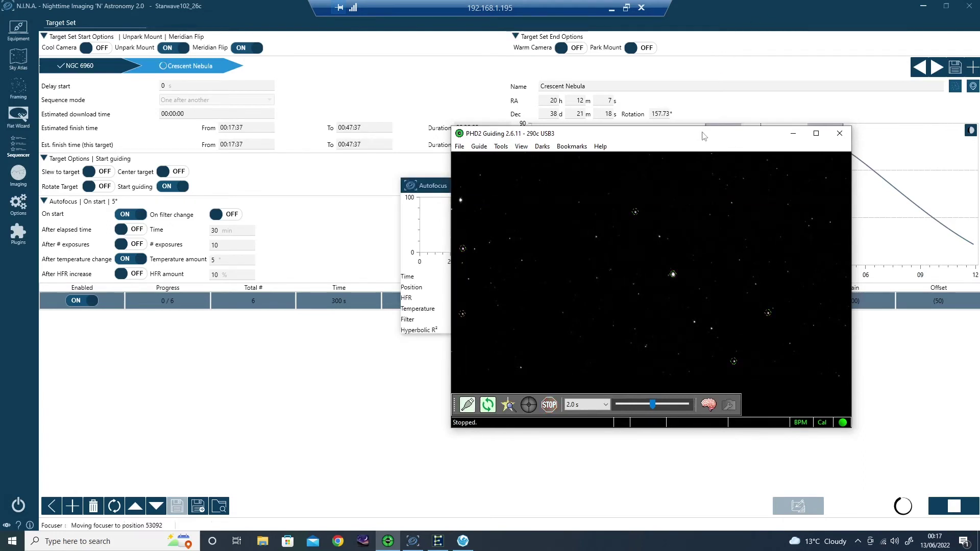
pyautogui.moveTo(703, 134); pyautogui.dragTo(893, 102)
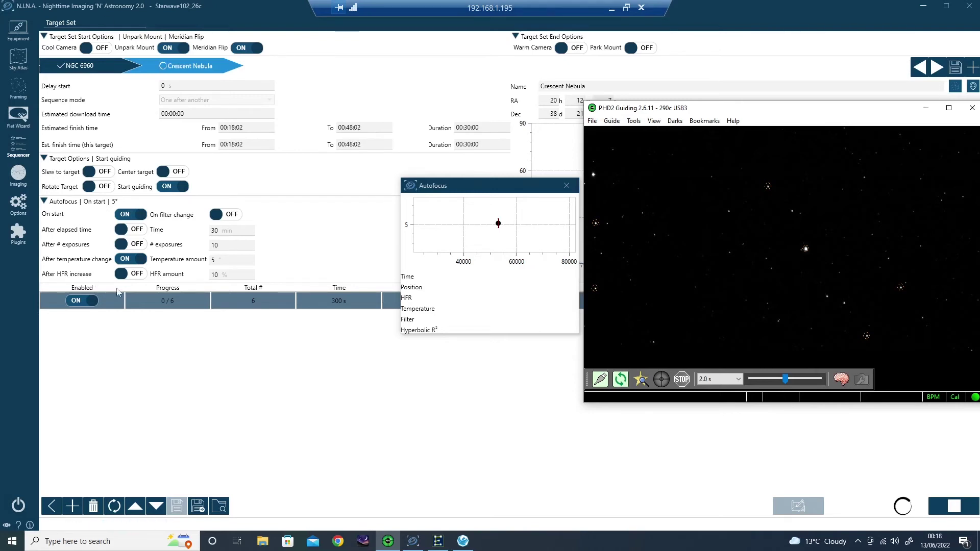
pyautogui.click(18, 183)
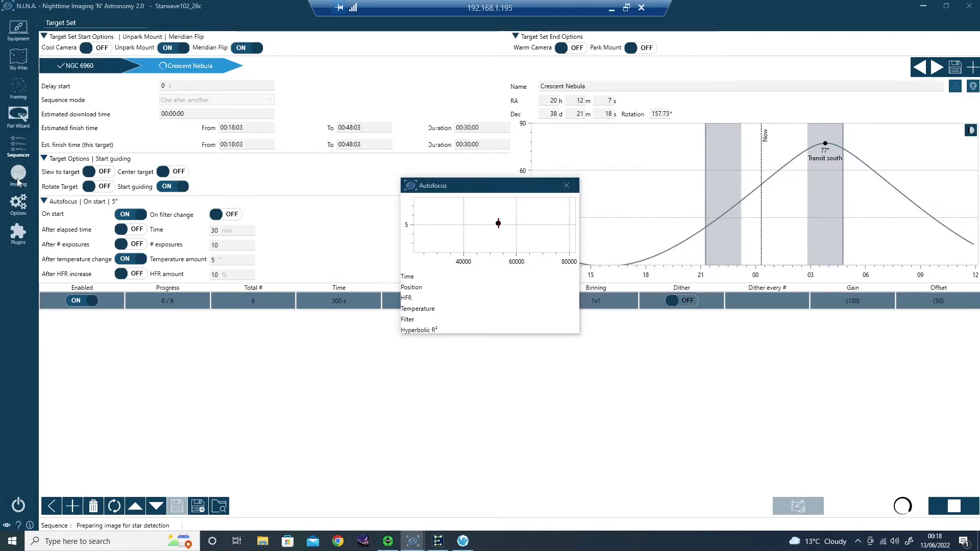
pyautogui.click(17, 174)
pyautogui.moveTo(462, 190); pyautogui.dragTo(761, 173)
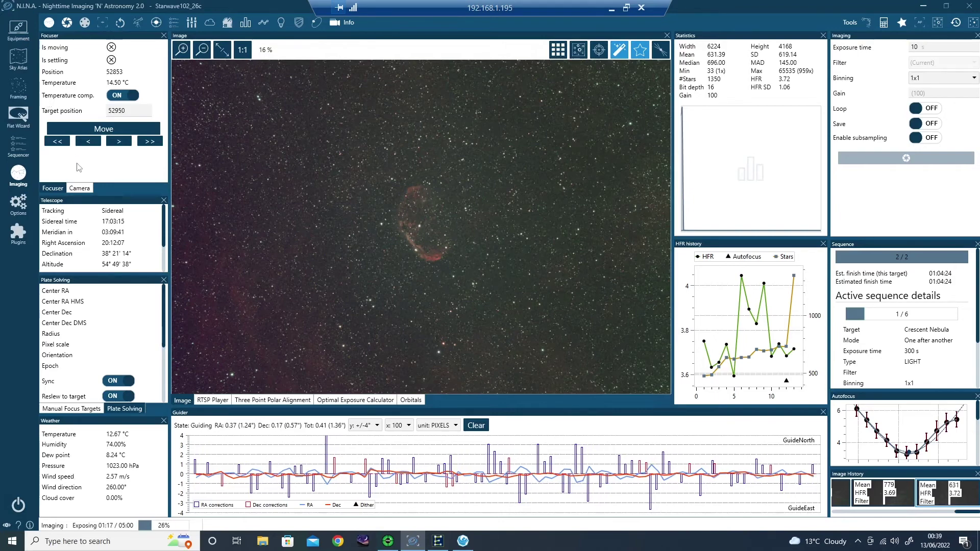
# - Show the Camera equipment page with the sensor at -9.80 °C against its -10 °C target
pyautogui.click(20, 30)
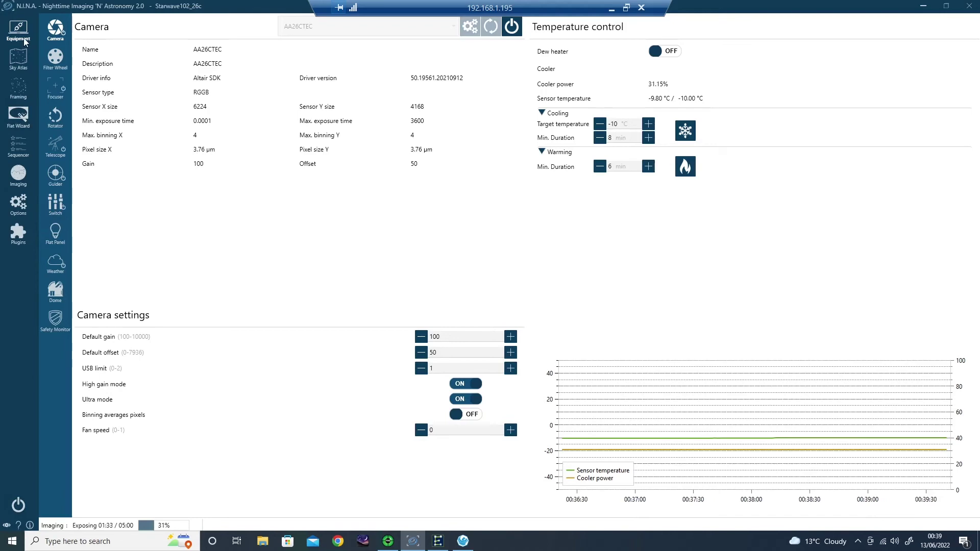
# - Return to the Imaging view showing the Crescent Nebula frame at 34% exposure
pyautogui.click(18, 174)
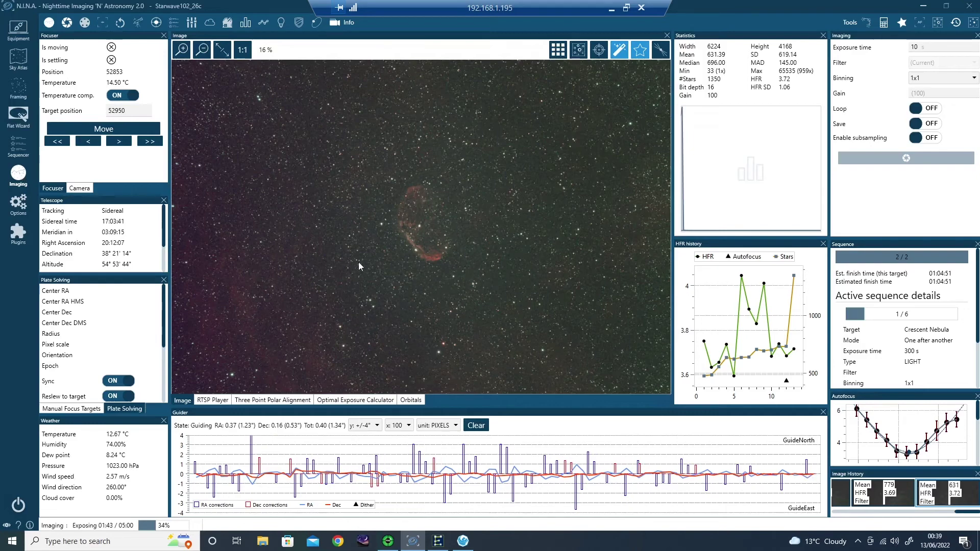
# - Zoom and pan the newest Crescent Nebula frame in the Image panel to 41%
pyautogui.scroll(5, 425, 240)
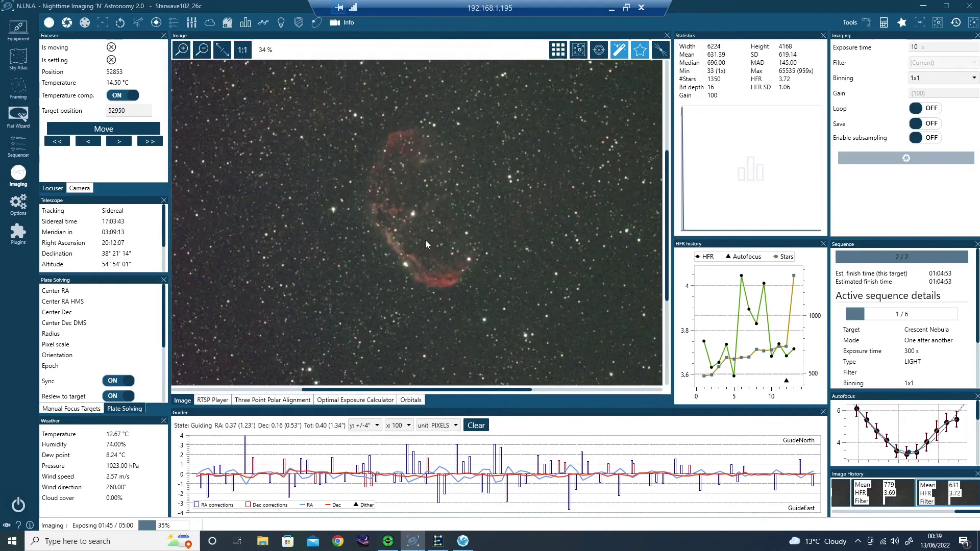
pyautogui.moveTo(509, 228); pyautogui.dragTo(497, 245)
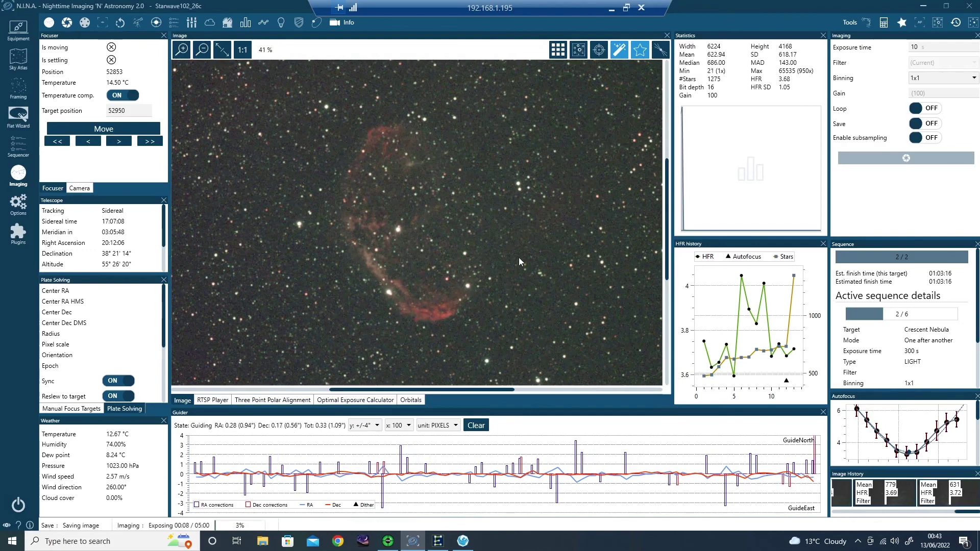
# - View the latest Crescent Nebula frame at 100%, zoom out to 75%, then fit it to the window
pyautogui.click(242, 51)
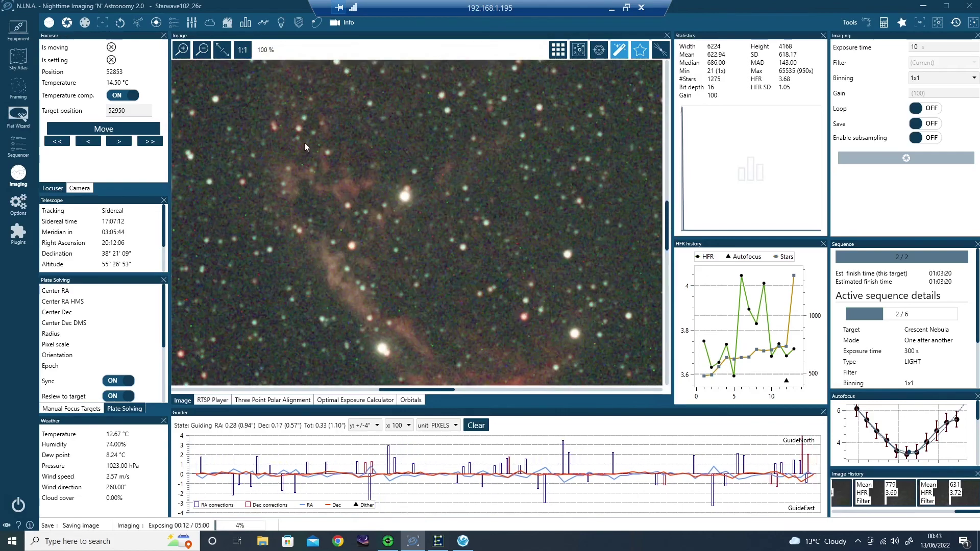
pyautogui.click(203, 51)
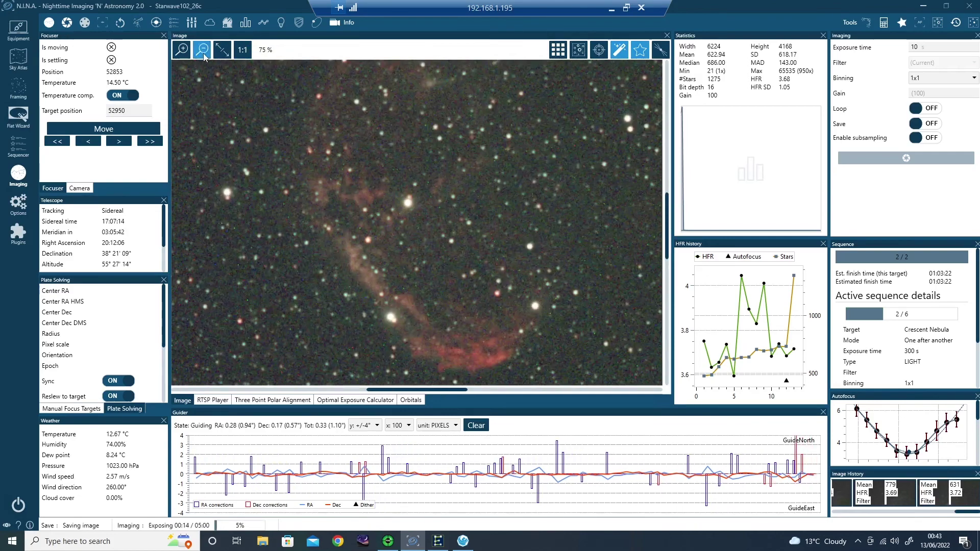
pyautogui.click(223, 50)
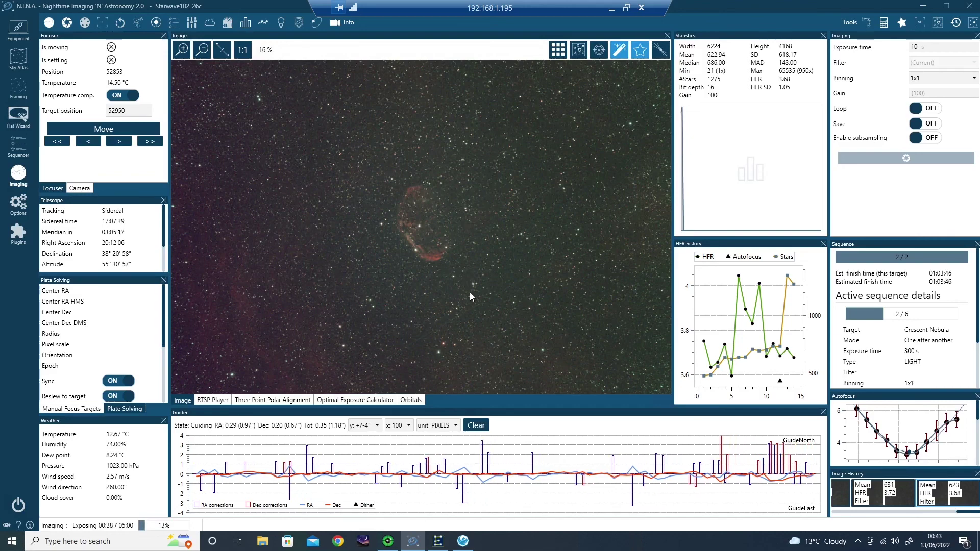
pyautogui.click(18, 152)
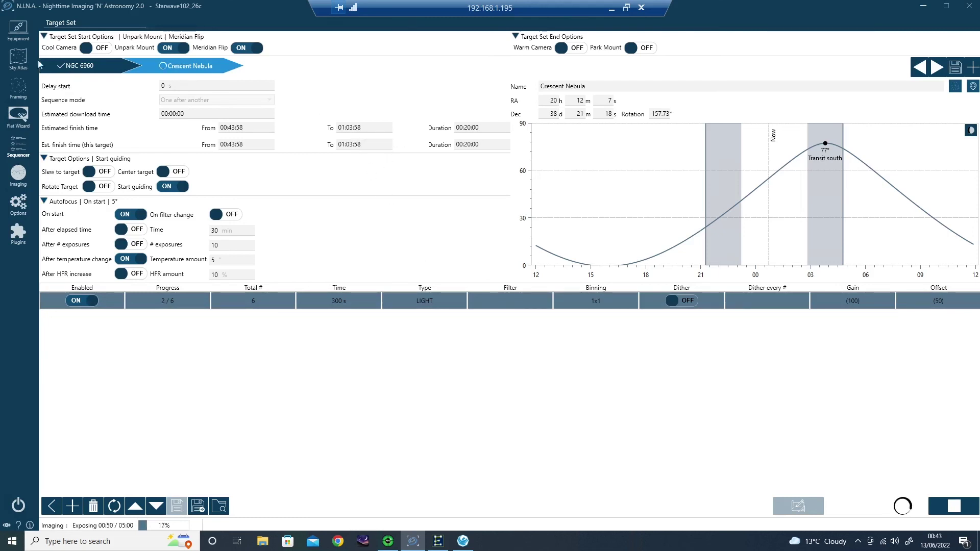
pyautogui.click(18, 175)
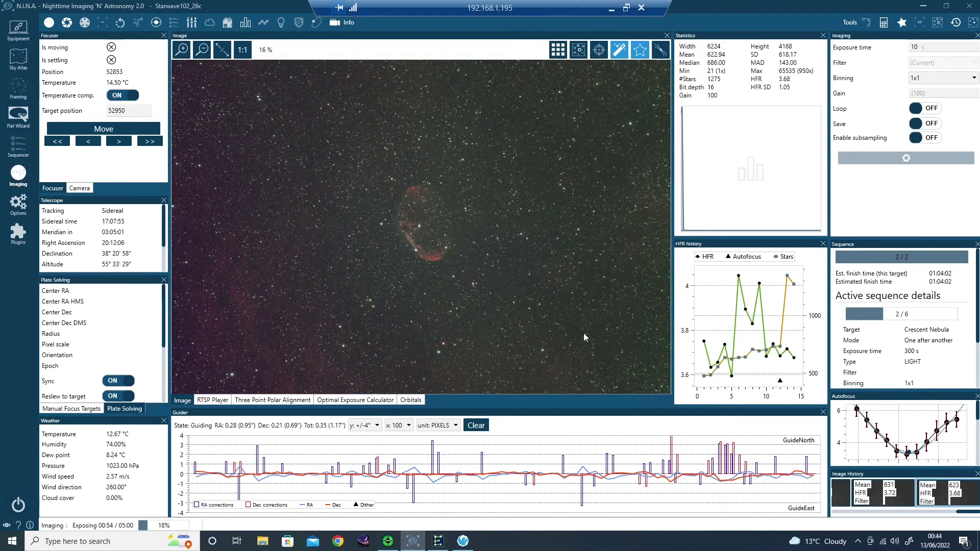